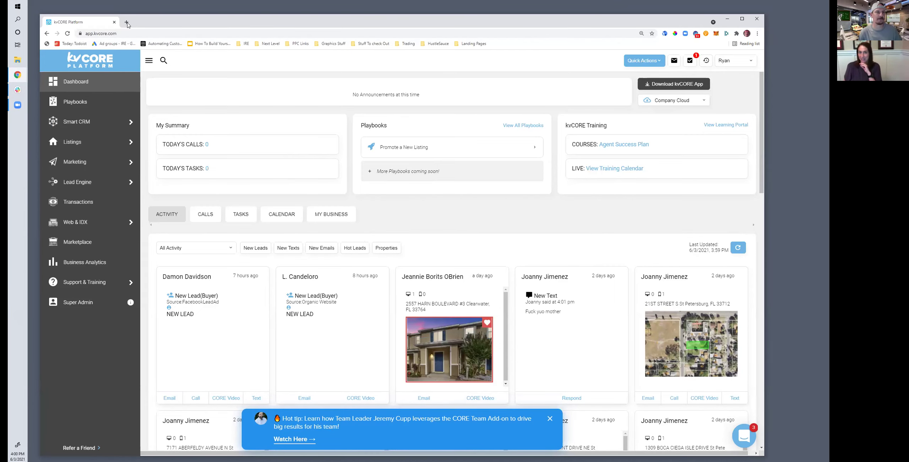
Load virtualrealtyassist.com in a new browser tab, showing its 'Leave the busywork to me' home page
{"action": "left_click", "coordinate": [125, 23]}
{"action": "type", "text": "virtu"}
{"action": "key", "text": "Return"}
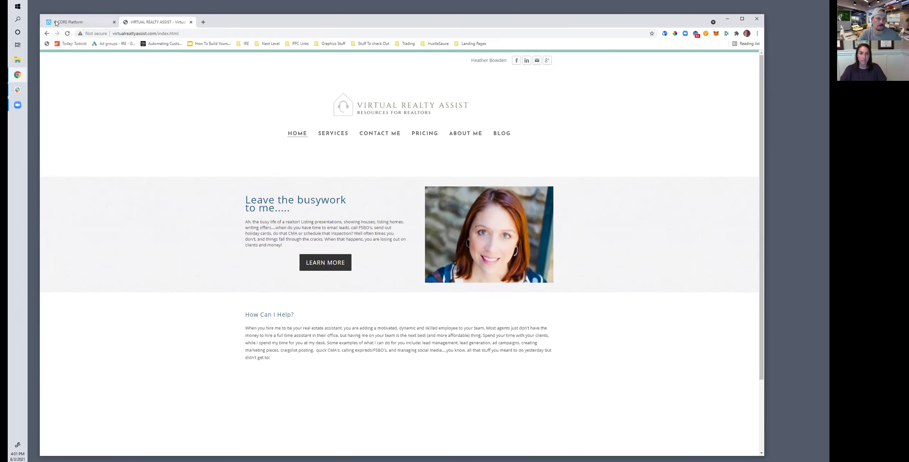
Switch back to the kvCORE Platform tab with its feed of buyer leads, texts and viewed properties
{"action": "left_click", "coordinate": [69, 21]}
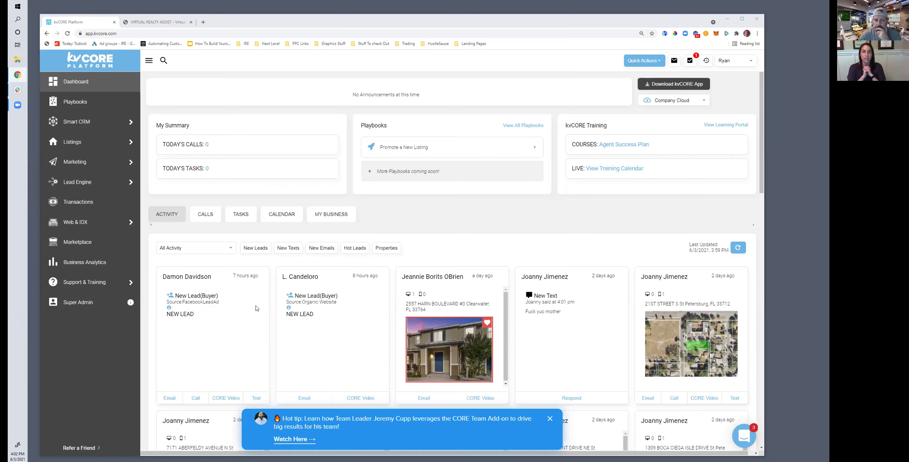
{"action": "mouse_move", "coordinate": [98, 220]}
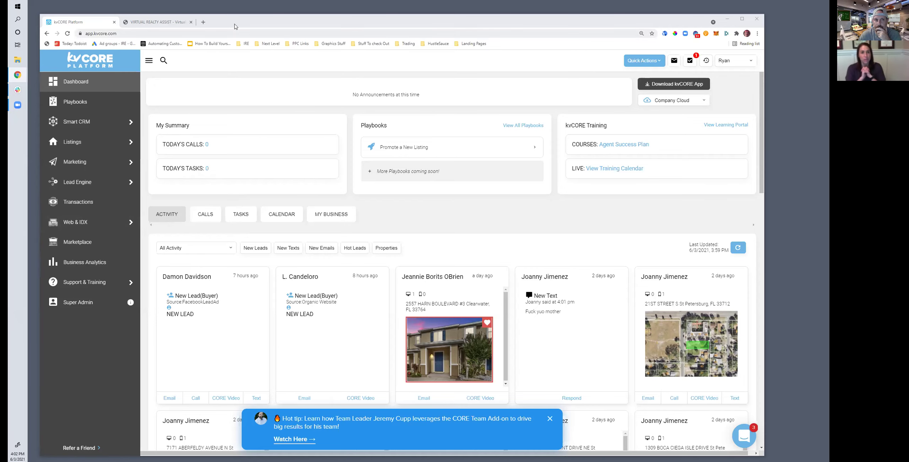
Flip to the Virtual Realty Assist tab and back to kvCORE, then dismiss the Hot tip banner
{"action": "left_click_drag", "start_coordinate": [233, 13], "coordinate": [233, 6]}
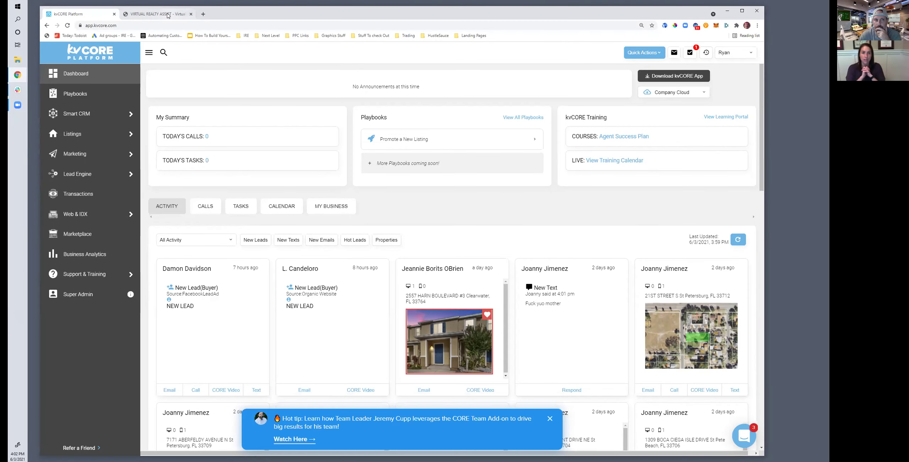
{"action": "left_click", "coordinate": [153, 14]}
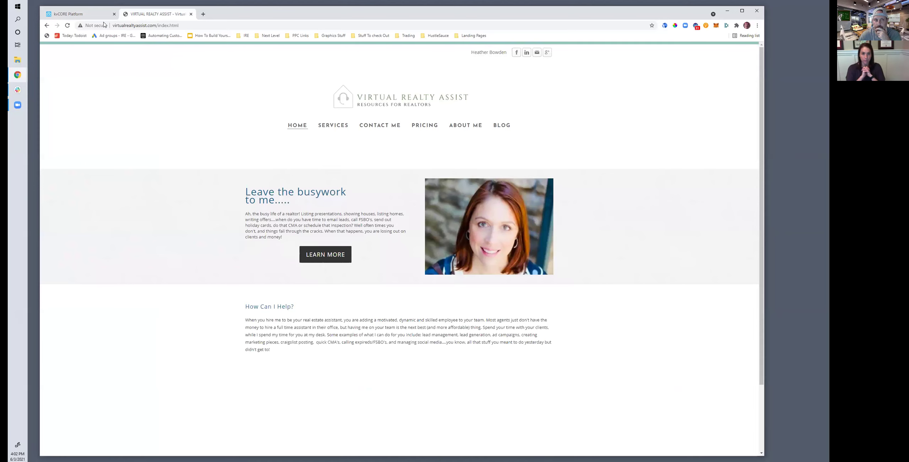
{"action": "left_click", "coordinate": [81, 14]}
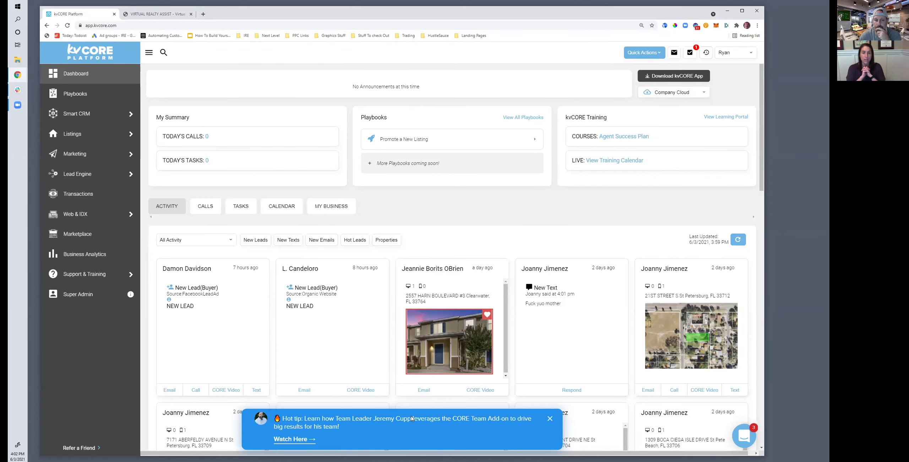
{"action": "left_click", "coordinate": [549, 419]}
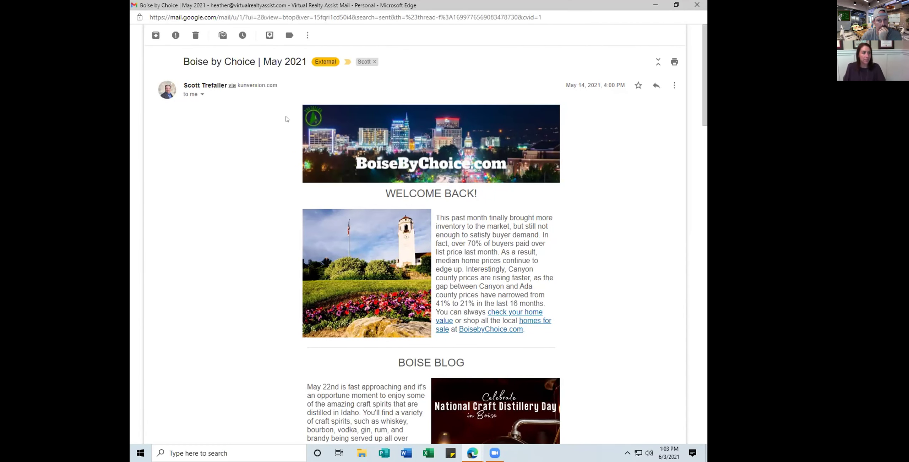
{"action": "scroll", "coordinate": [453, 148], "scroll_direction": "down", "scroll_amount": 2}
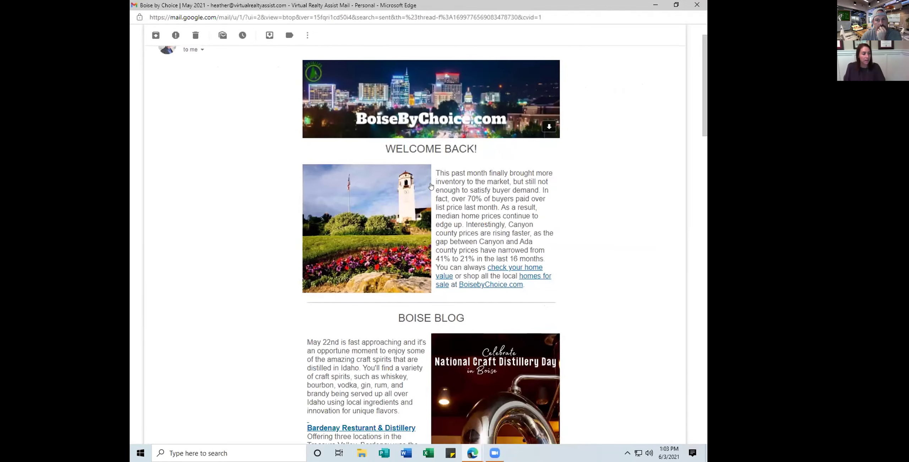
{"action": "scroll", "coordinate": [445, 300], "scroll_direction": "down", "scroll_amount": 10}
{"action": "scroll", "coordinate": [445, 300], "scroll_direction": "down", "scroll_amount": 4}
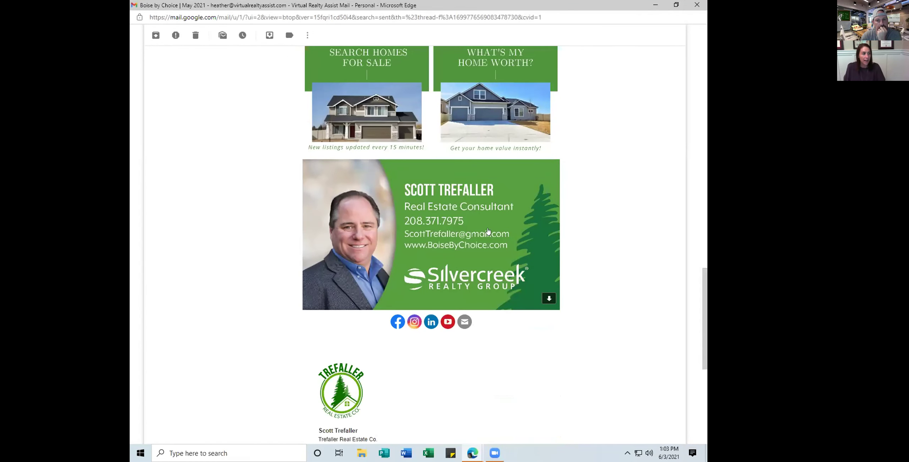
{"action": "scroll", "coordinate": [323, 266], "scroll_direction": "up", "scroll_amount": 5}
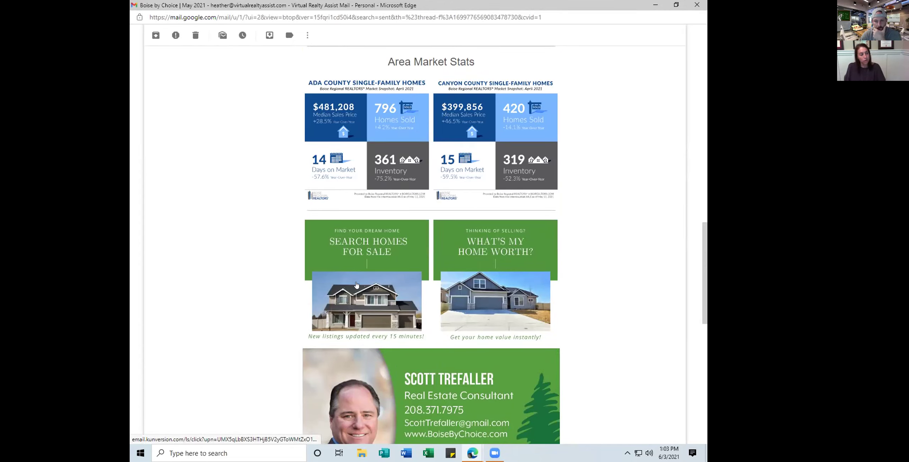
{"action": "scroll", "coordinate": [505, 329], "scroll_direction": "up", "scroll_amount": 8}
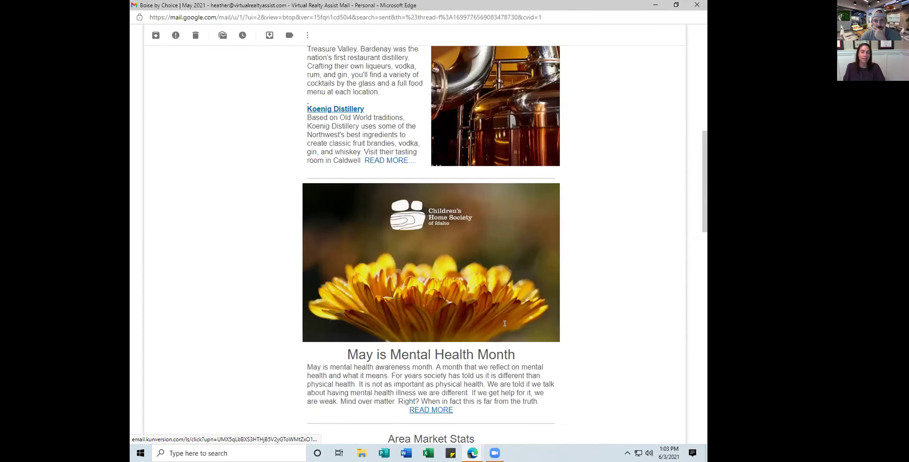
{"action": "scroll", "coordinate": [504, 325], "scroll_direction": "down", "scroll_amount": 3}
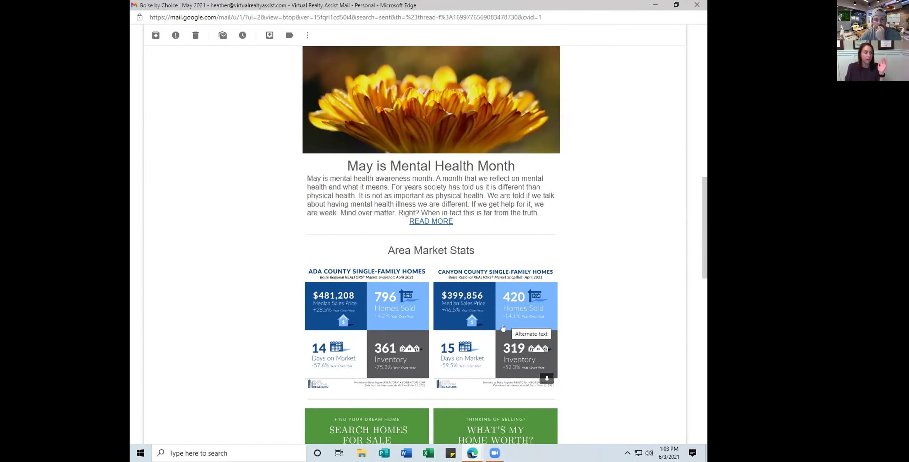
{"action": "scroll", "coordinate": [501, 323], "scroll_direction": "up", "scroll_amount": 8}
{"action": "scroll", "coordinate": [497, 322], "scroll_direction": "up", "scroll_amount": 9}
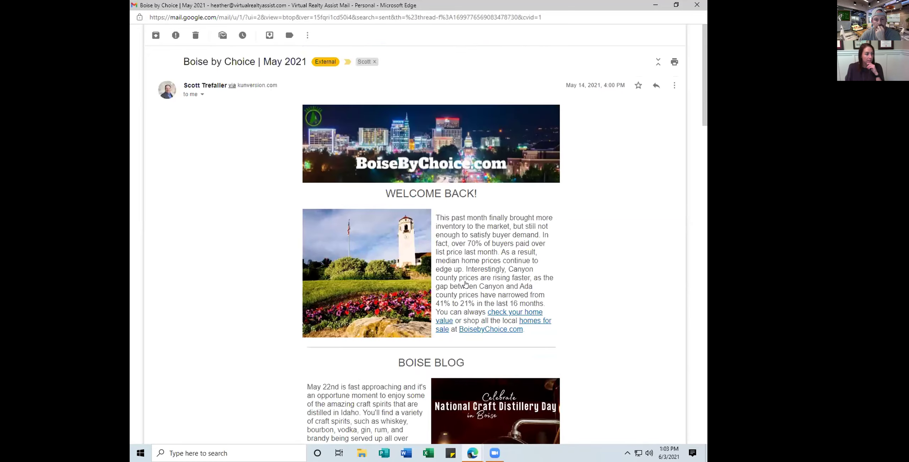
{"action": "scroll", "coordinate": [395, 198], "scroll_direction": "down", "scroll_amount": 7}
{"action": "scroll", "coordinate": [395, 198], "scroll_direction": "down", "scroll_amount": 8}
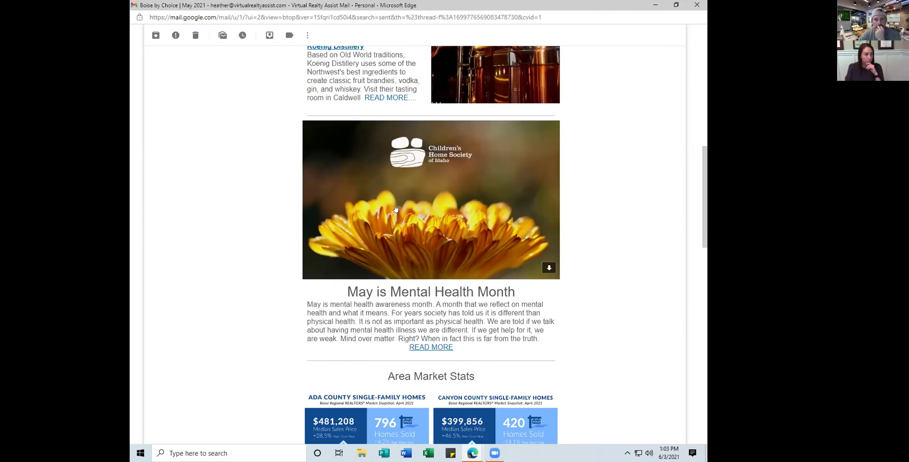
{"action": "scroll", "coordinate": [395, 209], "scroll_direction": "up", "scroll_amount": 8}
{"action": "scroll", "coordinate": [396, 208], "scroll_direction": "up", "scroll_amount": 7}
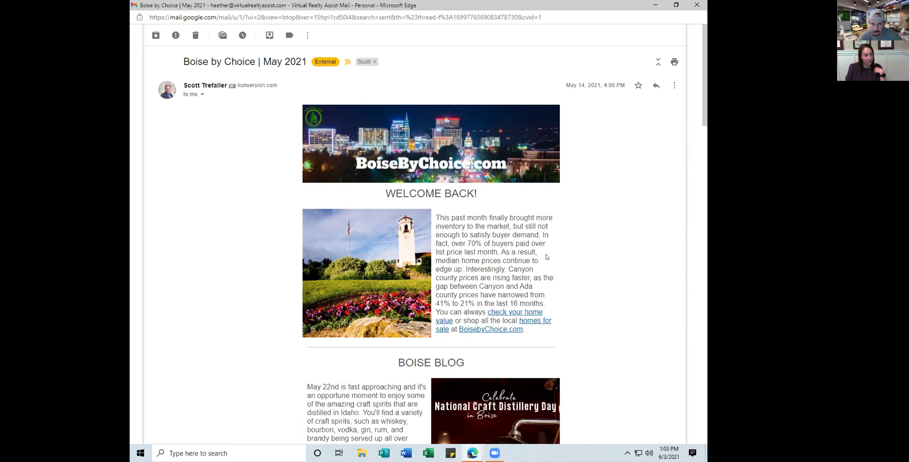
Scroll the May 2021 email to the Boise Blog section on National Craft Distillery Day
{"action": "scroll", "coordinate": [554, 259], "scroll_direction": "down", "scroll_amount": 2}
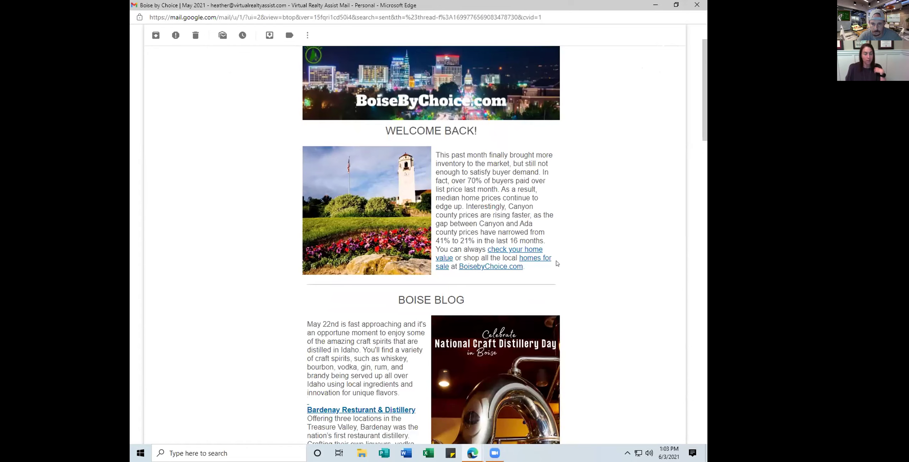
{"action": "scroll", "coordinate": [552, 261], "scroll_direction": "down", "scroll_amount": 2}
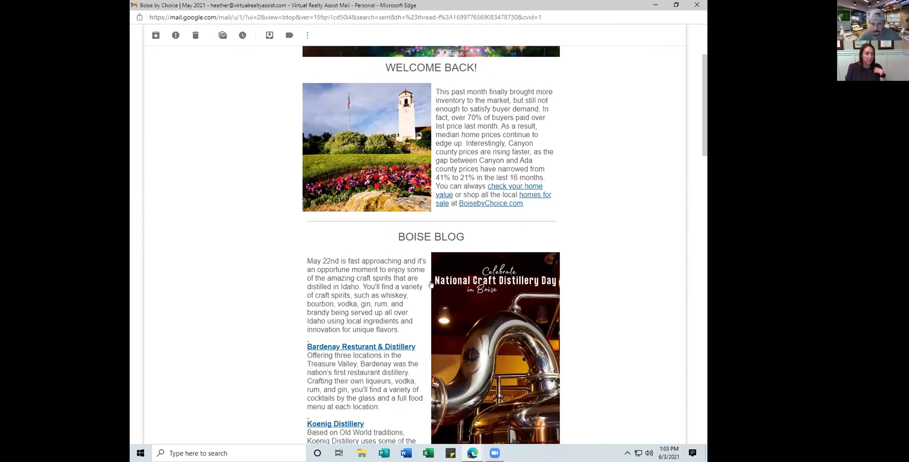
{"action": "scroll", "coordinate": [430, 283], "scroll_direction": "down", "scroll_amount": 3}
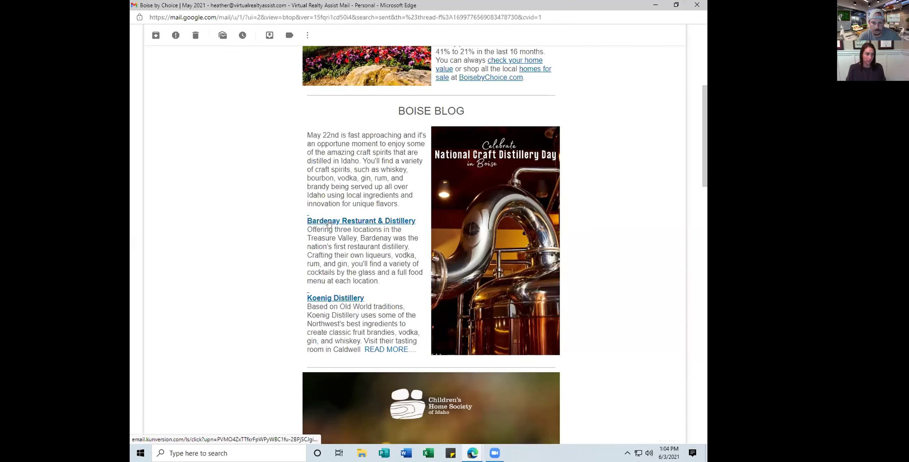
{"action": "scroll", "coordinate": [290, 195], "scroll_direction": "down", "scroll_amount": 3}
{"action": "scroll", "coordinate": [290, 196], "scroll_direction": "up", "scroll_amount": 3}
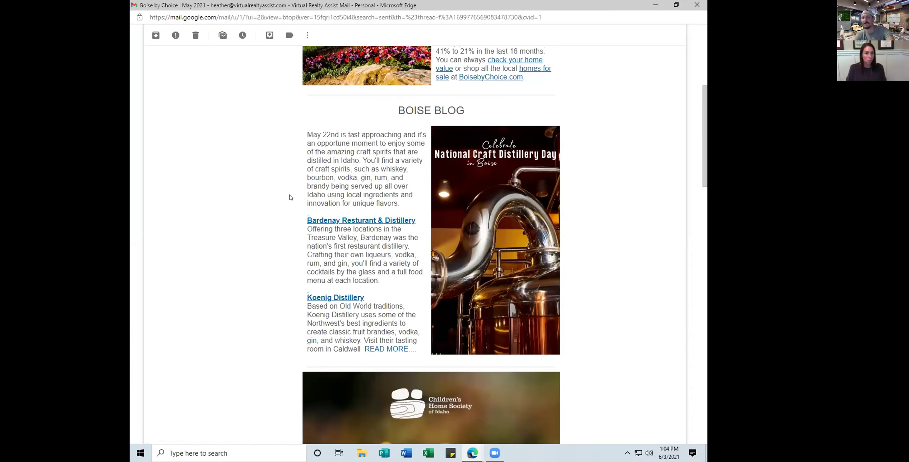
Open the National Craft Distillery Day post from READ MORE under Koenig Distillery and skim it
{"action": "left_click", "coordinate": [384, 348]}
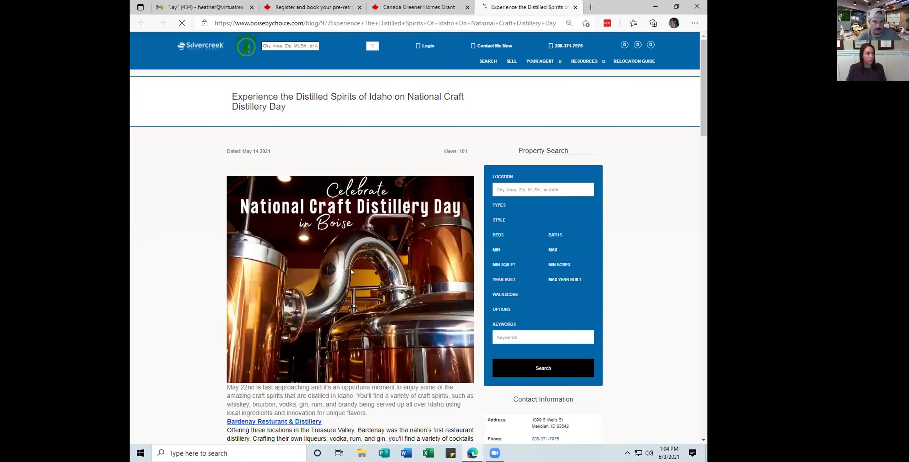
{"action": "scroll", "coordinate": [176, 209], "scroll_direction": "down", "scroll_amount": 1}
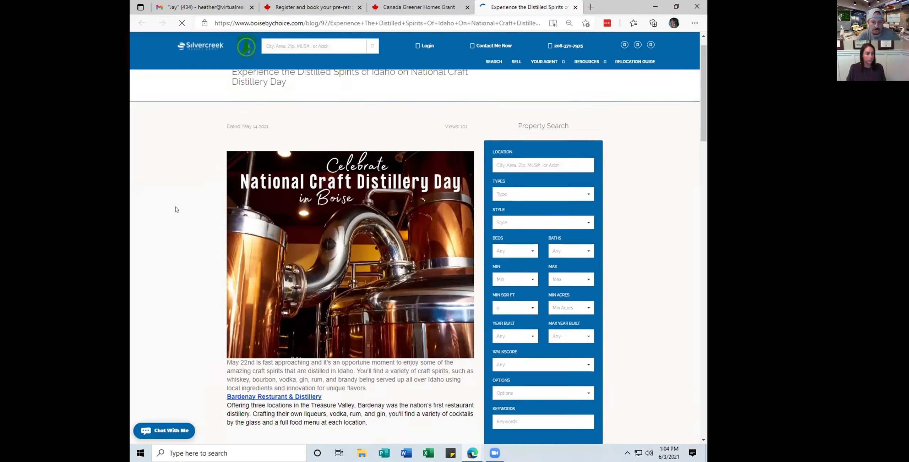
{"action": "scroll", "coordinate": [174, 213], "scroll_direction": "down", "scroll_amount": 6}
{"action": "scroll", "coordinate": [169, 219], "scroll_direction": "down", "scroll_amount": 1}
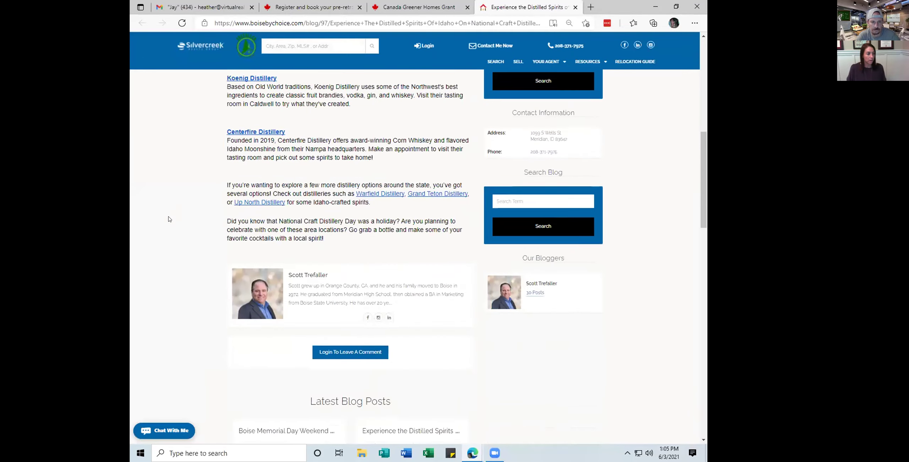
{"action": "scroll", "coordinate": [168, 219], "scroll_direction": "up", "scroll_amount": 5}
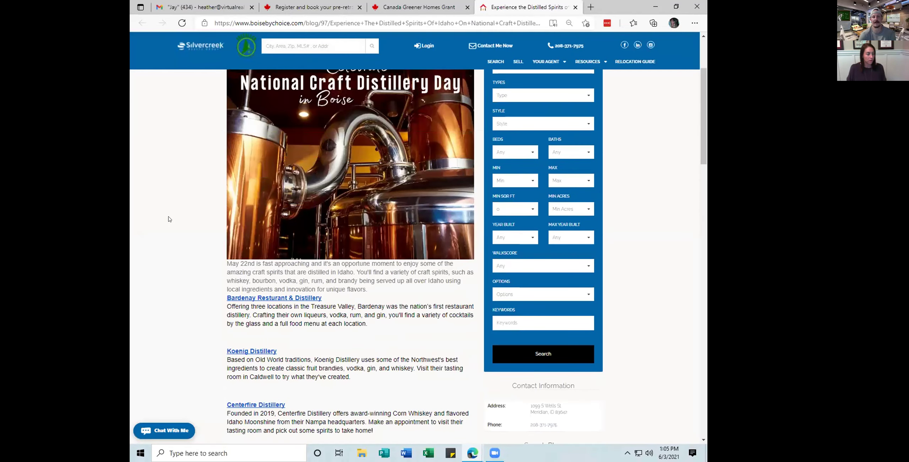
{"action": "scroll", "coordinate": [169, 219], "scroll_direction": "up", "scroll_amount": 2}
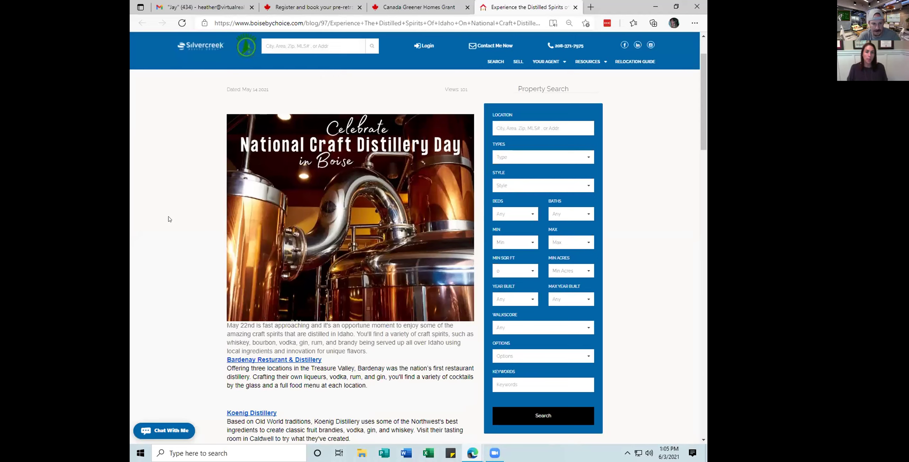
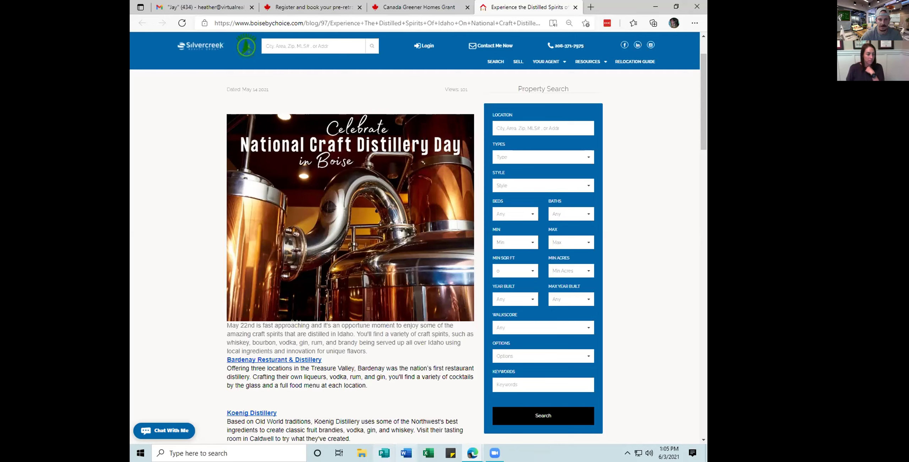
Open a blank new Edge tab beside the National Craft Distillery Day blog post
{"action": "left_click", "coordinate": [471, 454]}
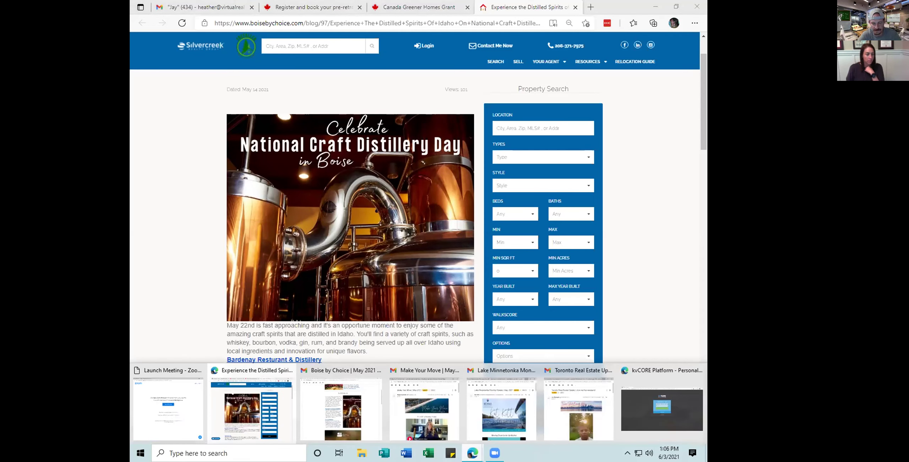
{"action": "left_click", "coordinate": [472, 453]}
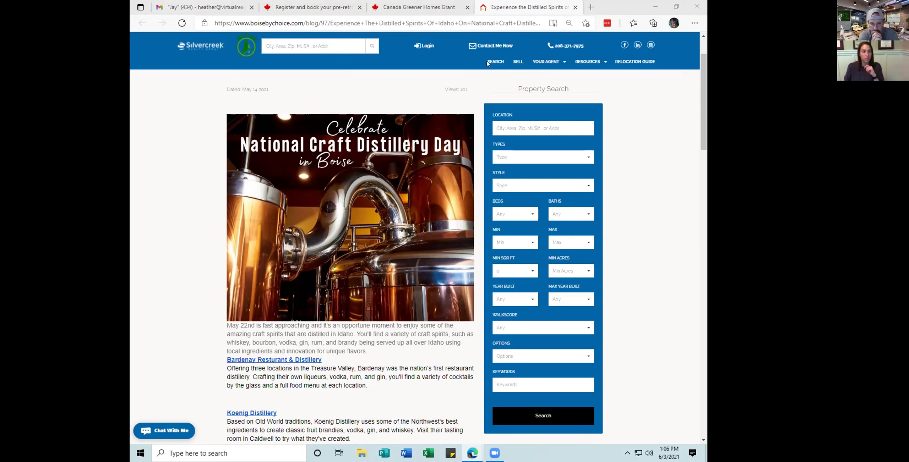
{"action": "key", "text": "ctrl+t"}
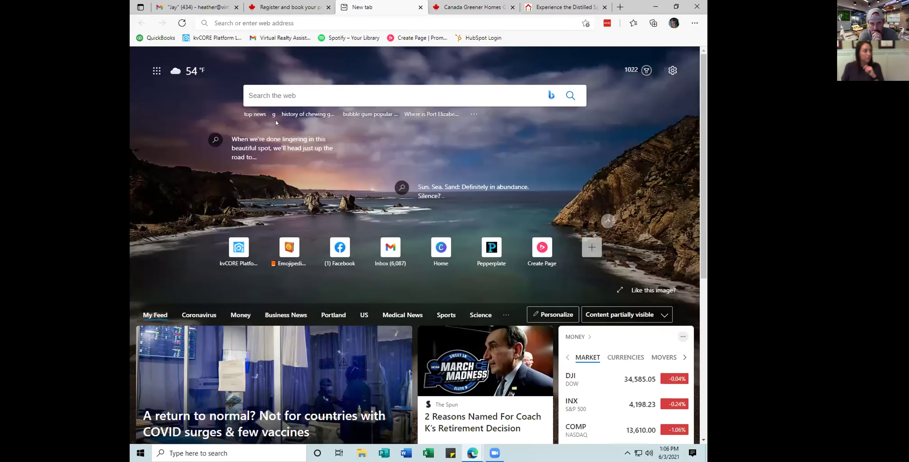
Load facebook.com in the new tab by entering 'fa' in the address bar
{"action": "left_click", "coordinate": [231, 21]}
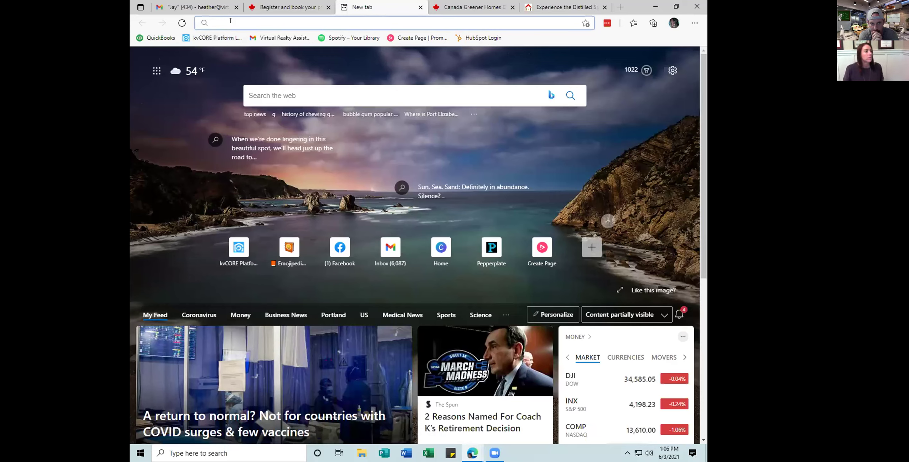
{"action": "type", "text": "facebook.com"}
{"action": "key", "text": "Return"}
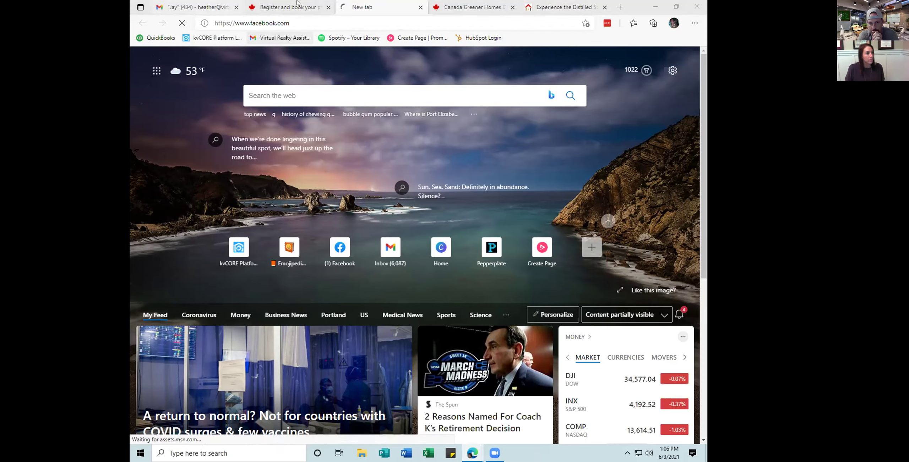
{"action": "key", "text": "ctrl+9"}
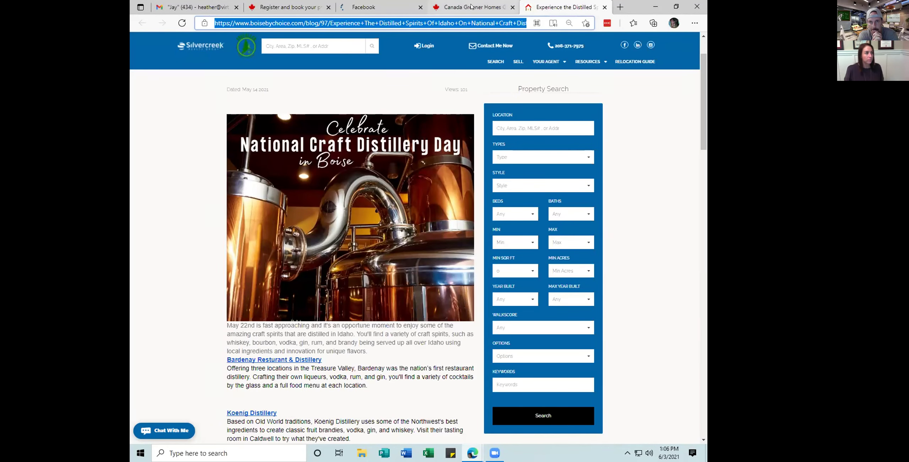
{"action": "left_click", "coordinate": [378, 4]}
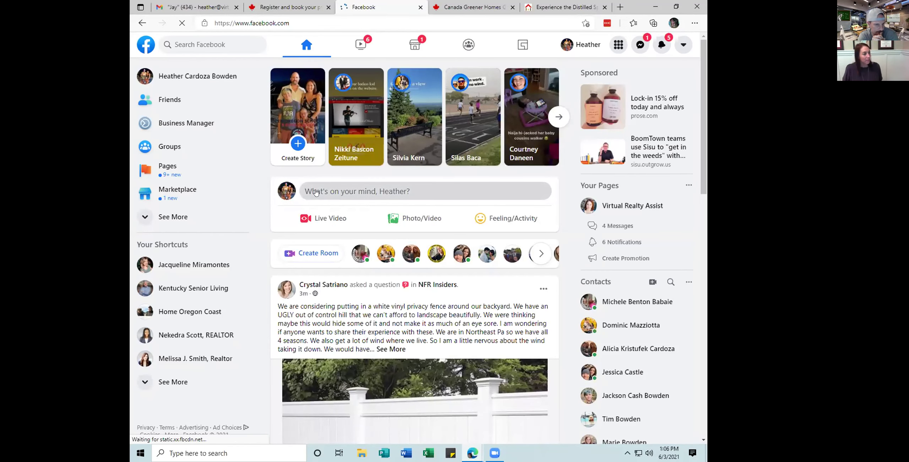
Paste the blog link into a new post, then delete the URL text, keeping its preview
{"action": "left_click", "coordinate": [335, 194]}
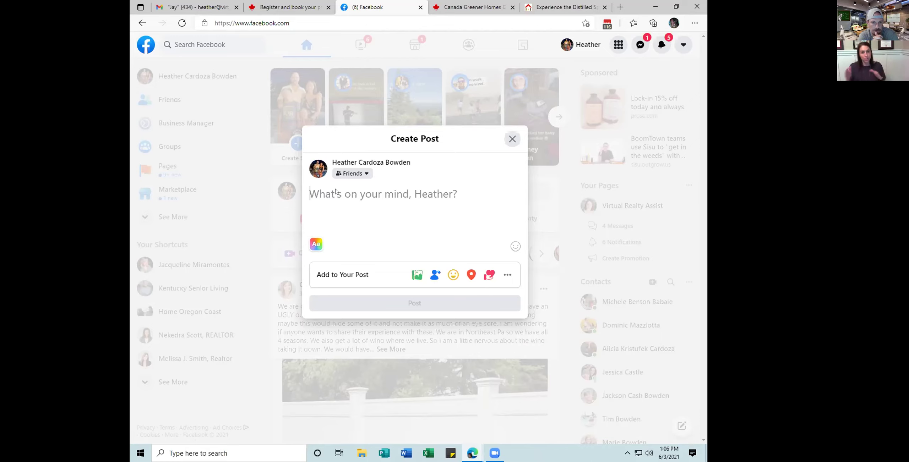
{"action": "type", "text": "https://www.boisebychoice.com/blog/97/Experience+The+Distilled+Spirits+Of+Idaho+On+National+Craft+Distillery+Day"}
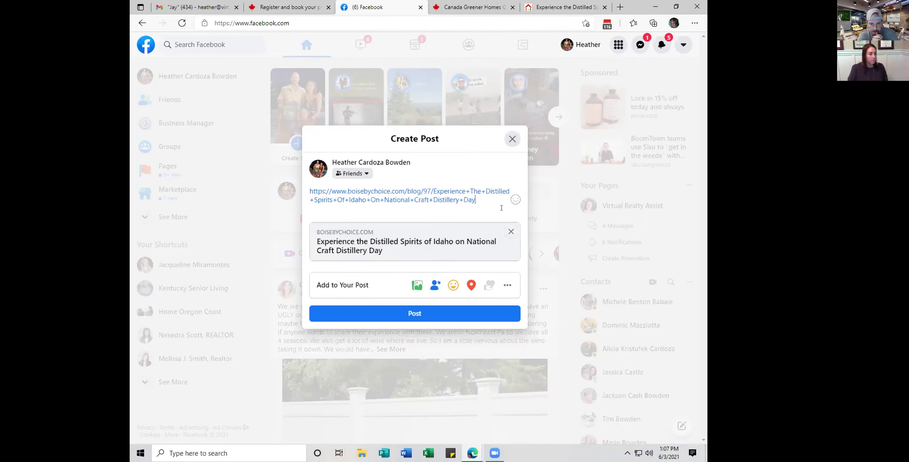
{"action": "left_click_drag", "start_coordinate": [490, 200], "coordinate": [282, 180]}
{"action": "key", "text": "BackSpace"}
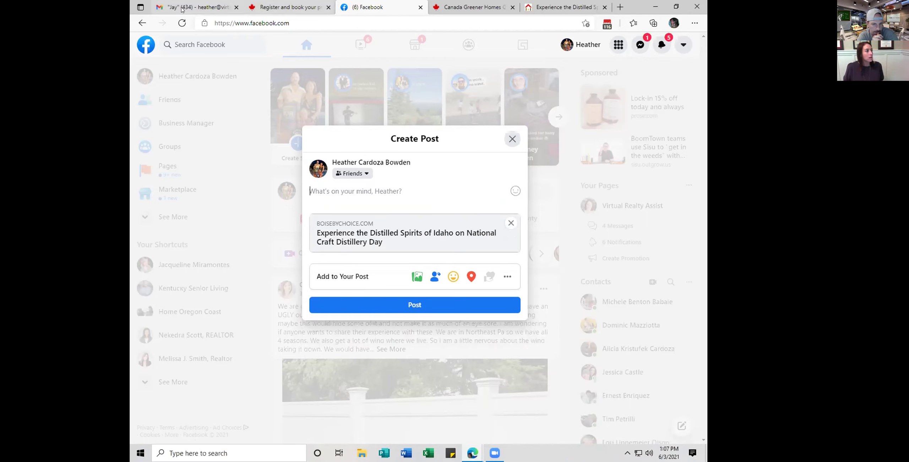
Open the blog's Koenig Distillery link, then begin the caption 'Check out allthe'
{"action": "left_click", "coordinate": [542, 4]}
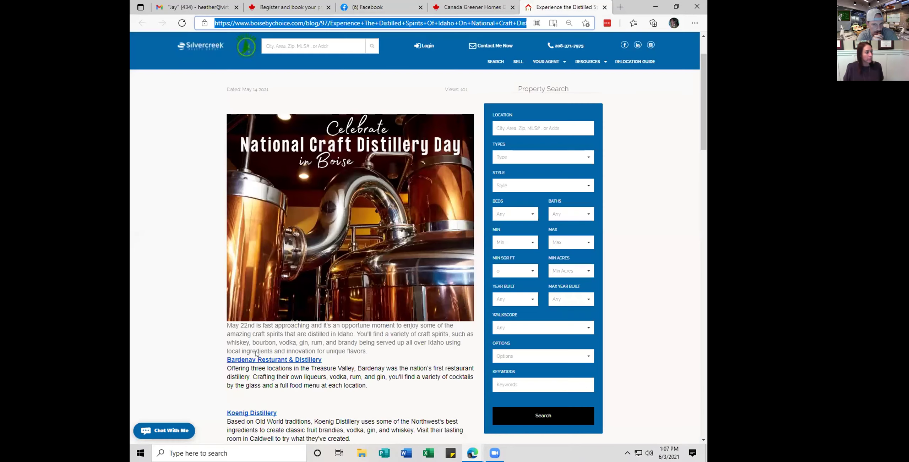
{"action": "left_click", "coordinate": [244, 414]}
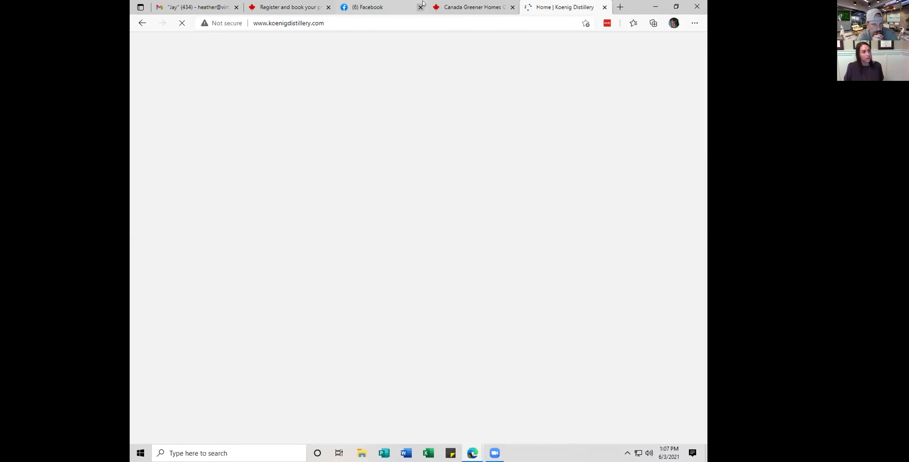
{"action": "key", "text": "ctrl+3"}
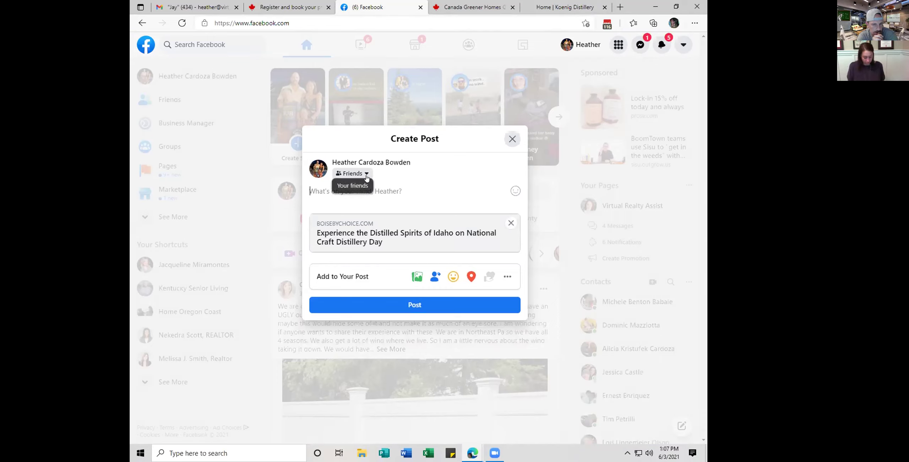
{"action": "type", "text": "Check out allthe"}
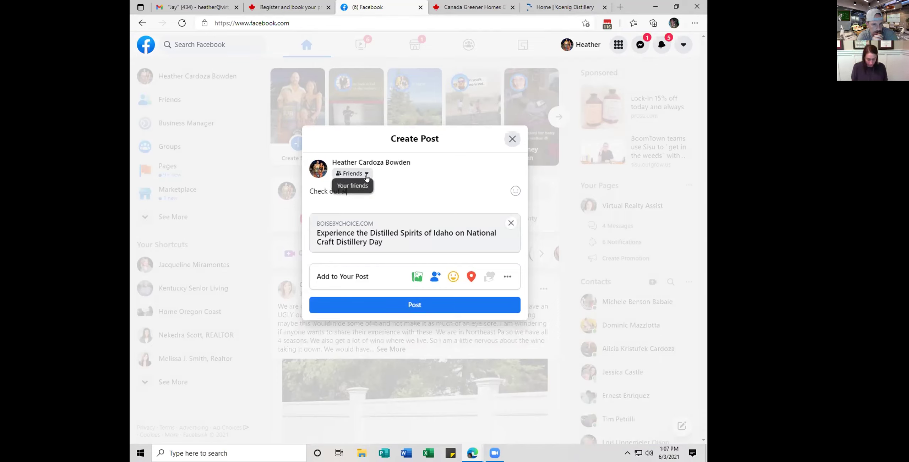
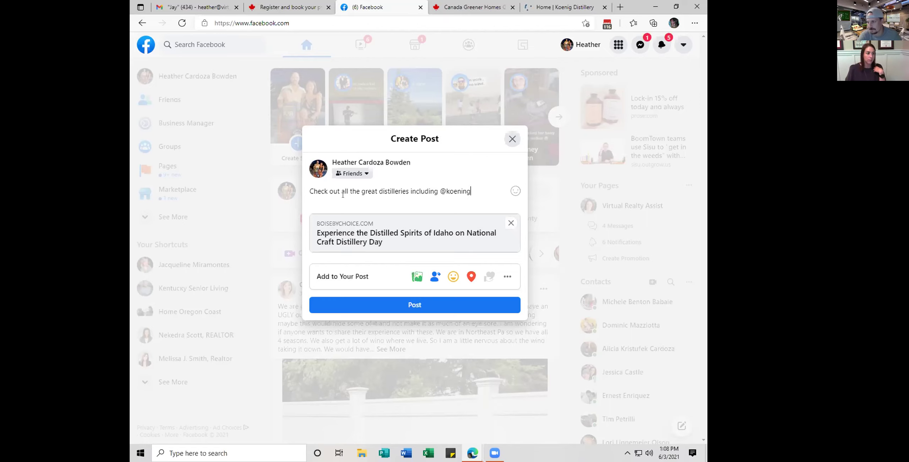
{"action": "key", "text": "BackSpace"}
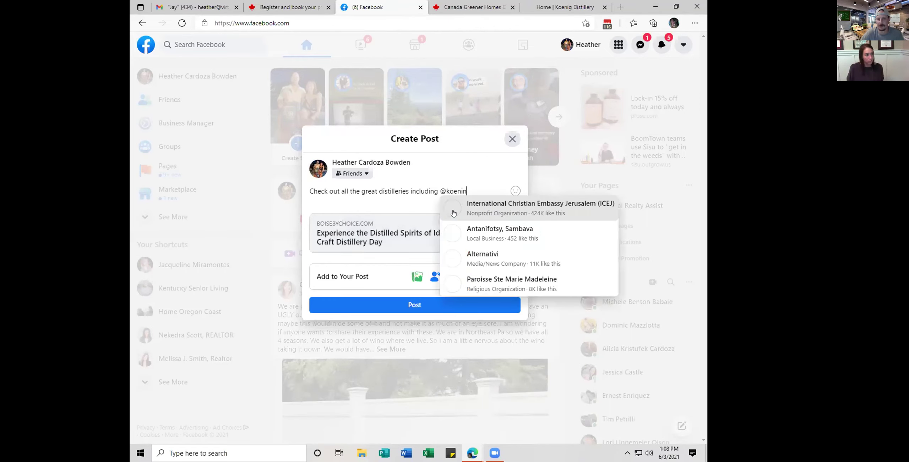
{"action": "key", "text": "BackSpace"}
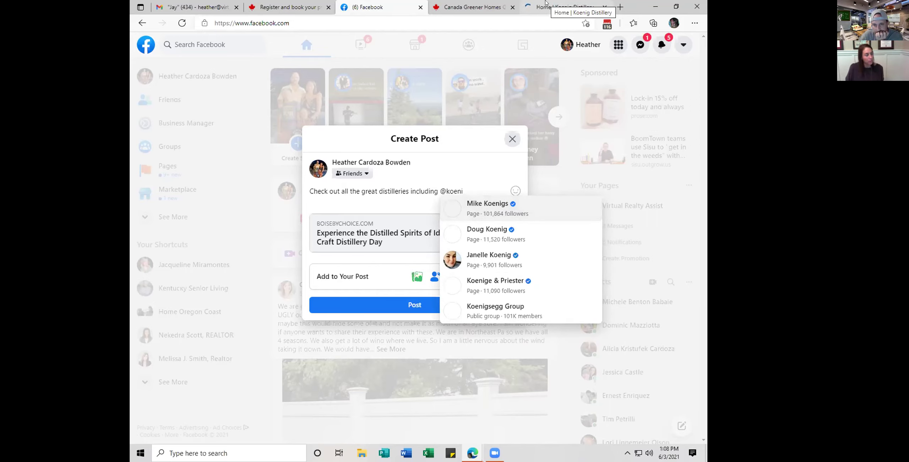
{"action": "left_click", "coordinate": [566, 7]}
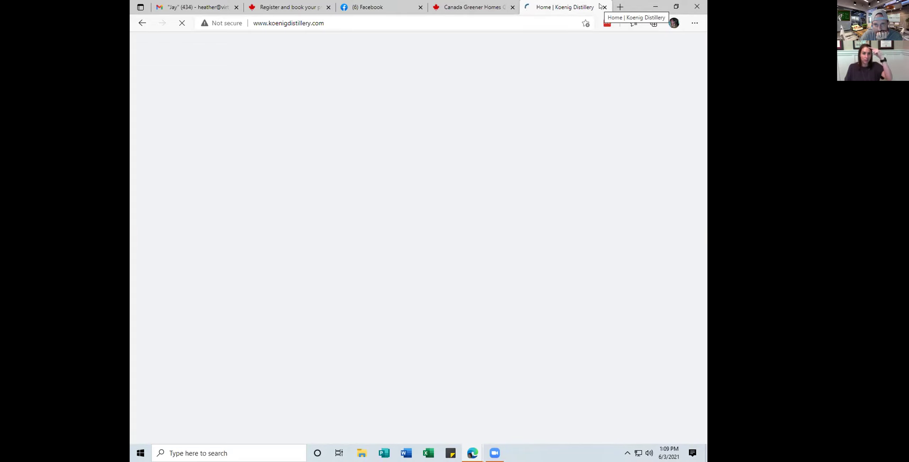
Return to the Facebook Create Post draft and place the cursor at the end of its text
{"action": "left_click", "coordinate": [368, 4]}
{"action": "left_click", "coordinate": [467, 191]}
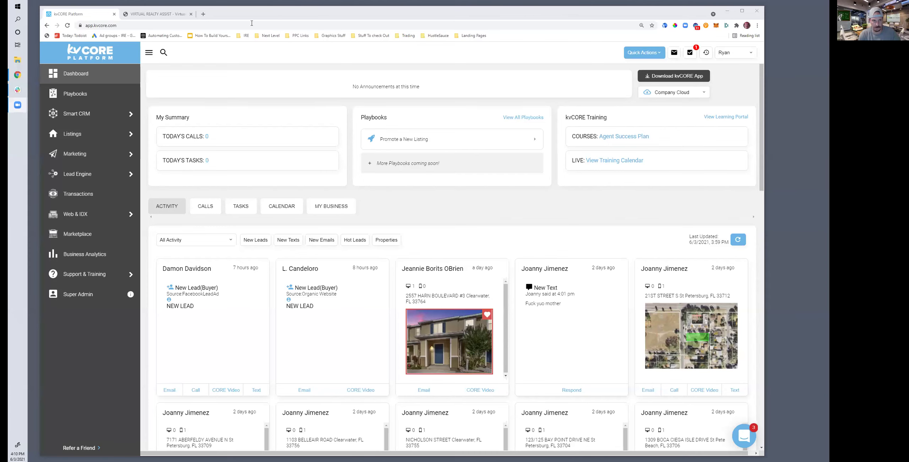
{"action": "left_click_drag", "start_coordinate": [230, 16], "coordinate": [221, 15]}
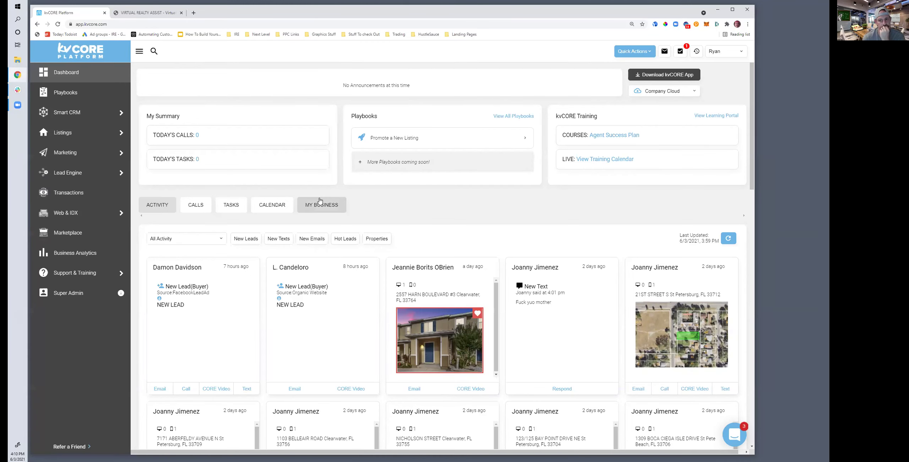
{"action": "scroll", "coordinate": [440, 337], "scroll_direction": "down", "scroll_amount": 3}
{"action": "scroll", "coordinate": [587, 263], "scroll_direction": "up", "scroll_amount": 3}
{"action": "scroll", "coordinate": [548, 302], "scroll_direction": "down", "scroll_amount": 5}
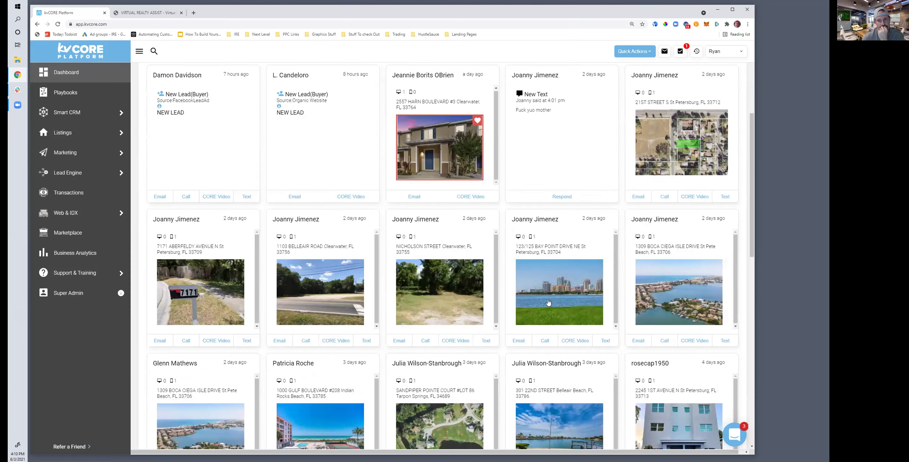
{"action": "scroll", "coordinate": [548, 301], "scroll_direction": "down", "scroll_amount": 3}
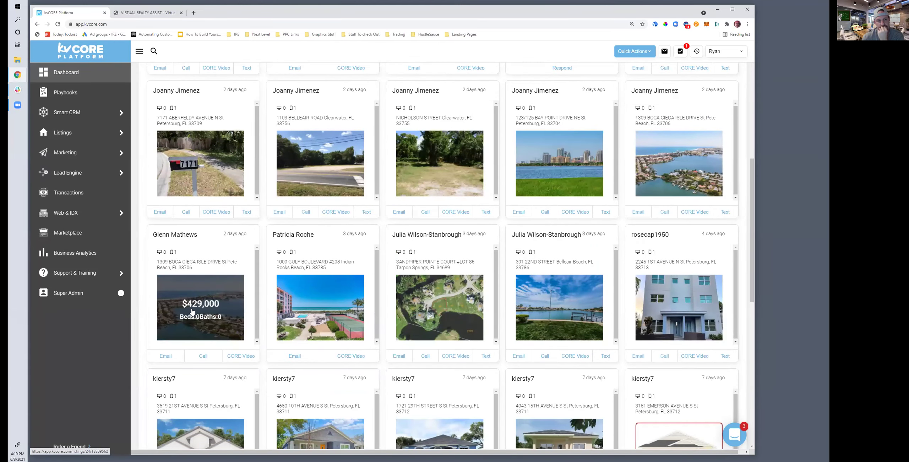
{"action": "scroll", "coordinate": [191, 312], "scroll_direction": "up", "scroll_amount": 1}
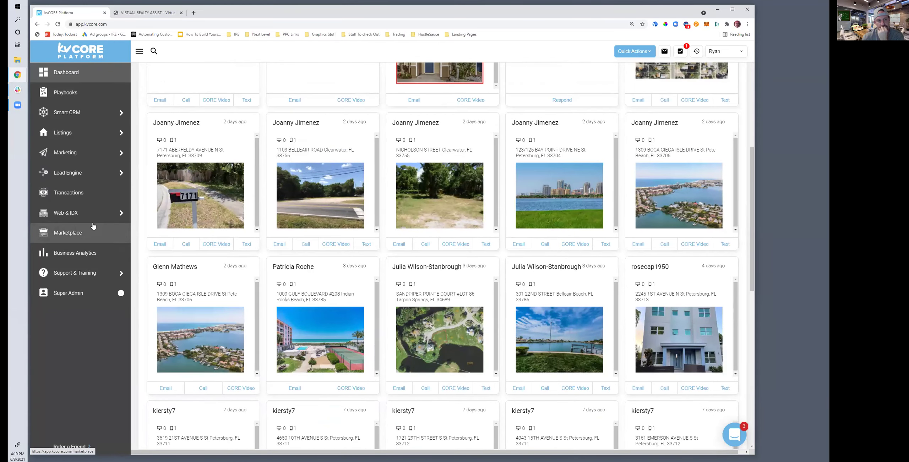
{"action": "scroll", "coordinate": [165, 277], "scroll_direction": "up", "scroll_amount": 4}
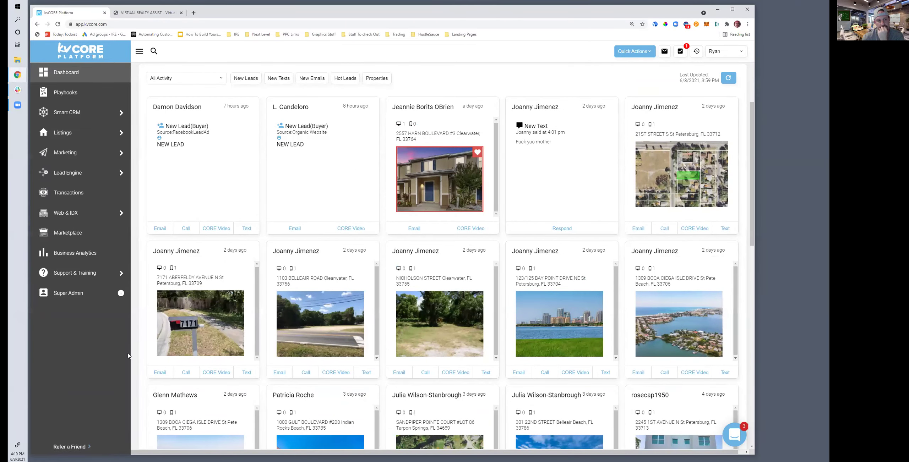
{"action": "scroll", "coordinate": [132, 354], "scroll_direction": "down", "scroll_amount": 2}
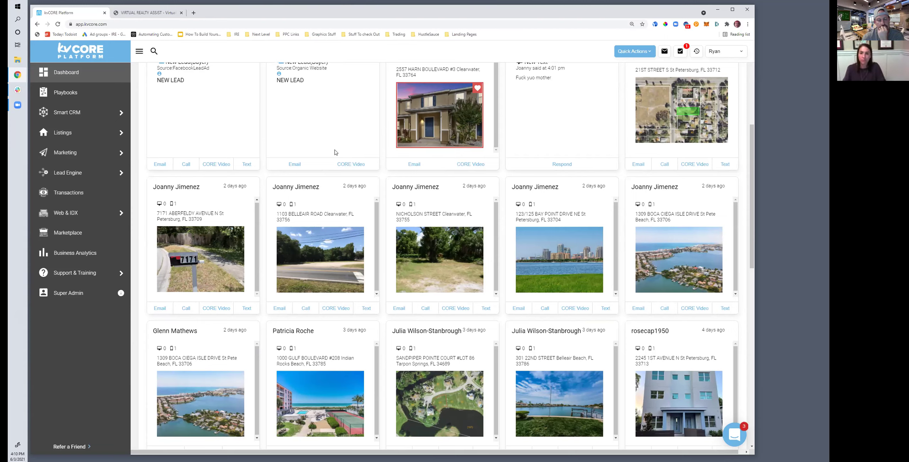
{"action": "mouse_move", "coordinate": [313, 255]}
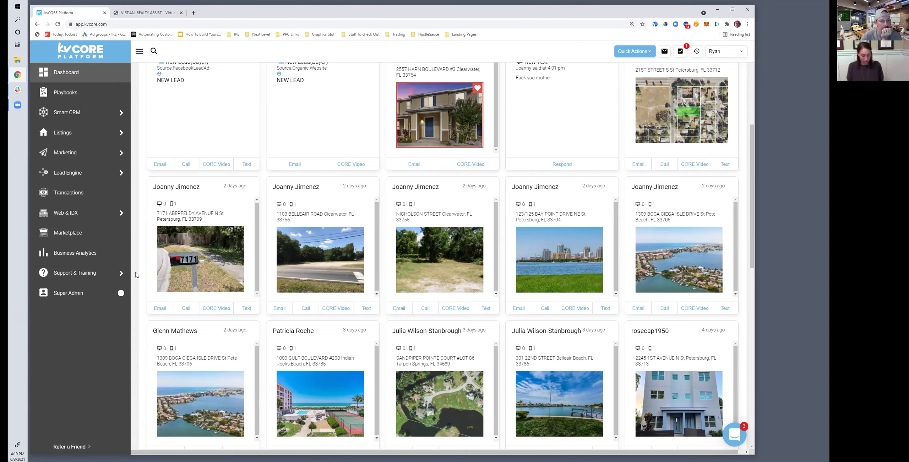
{"action": "mouse_move", "coordinate": [93, 172]}
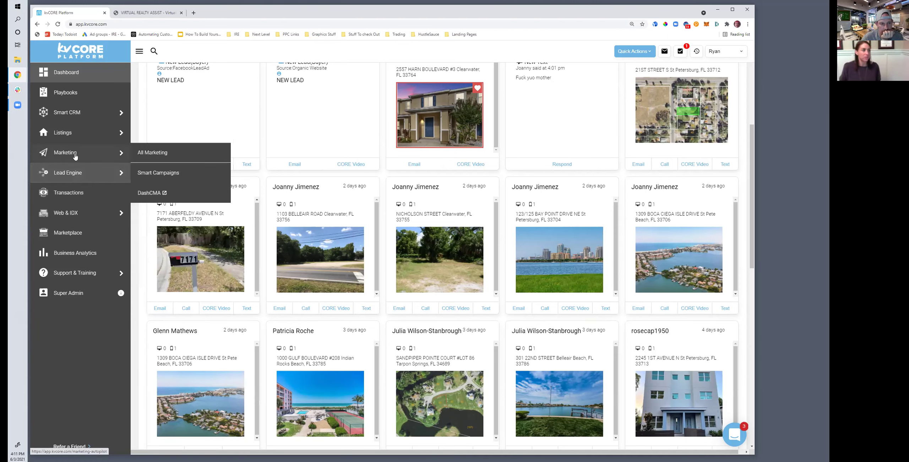
Open Smart Campaigns from the Marketing flyout in the kvCORE sidebar
{"action": "mouse_move", "coordinate": [78, 126]}
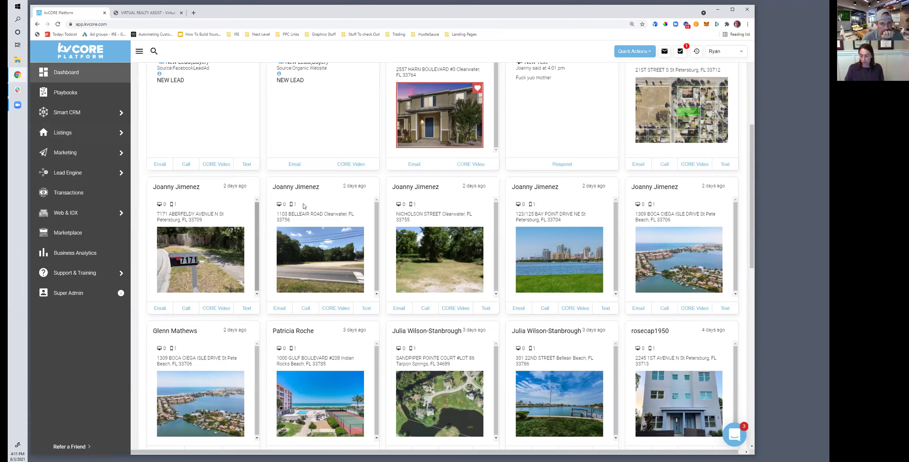
{"action": "scroll", "coordinate": [464, 168], "scroll_direction": "up", "scroll_amount": 5}
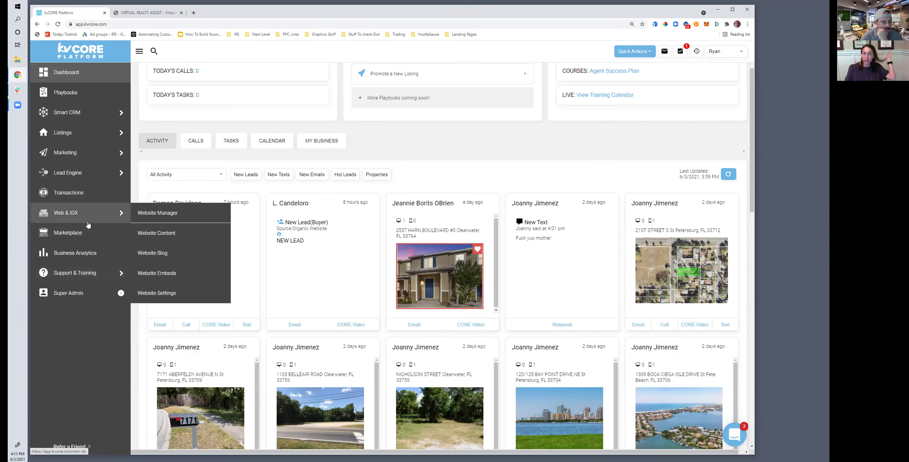
{"action": "mouse_move", "coordinate": [79, 153]}
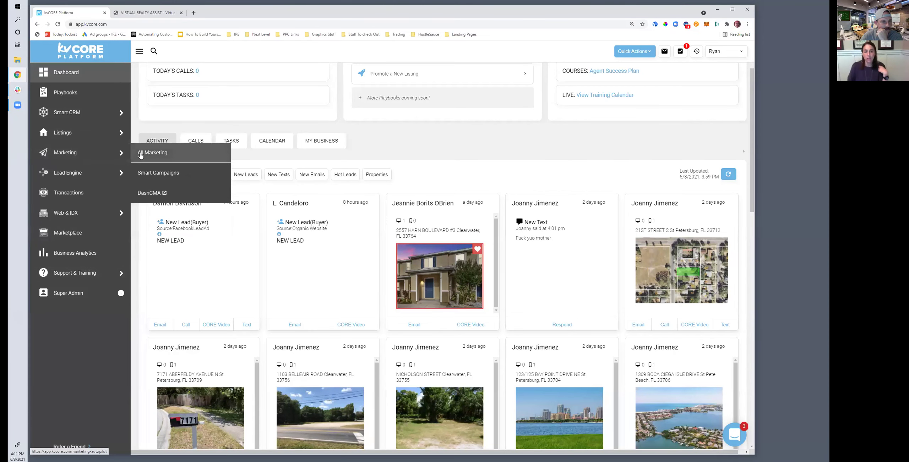
{"action": "left_click", "coordinate": [149, 174]}
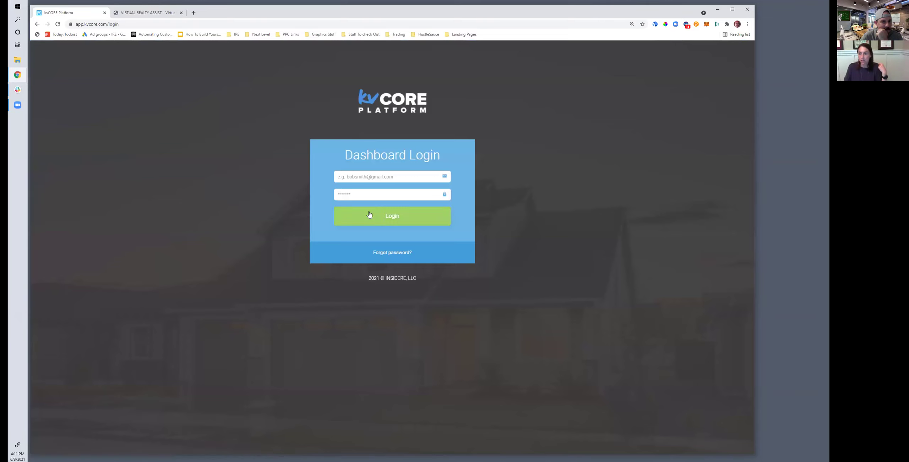
Sign in to Super Admin with the saved credentials and open the Users list
{"action": "left_click", "coordinate": [401, 245]}
{"action": "left_click", "coordinate": [374, 218]}
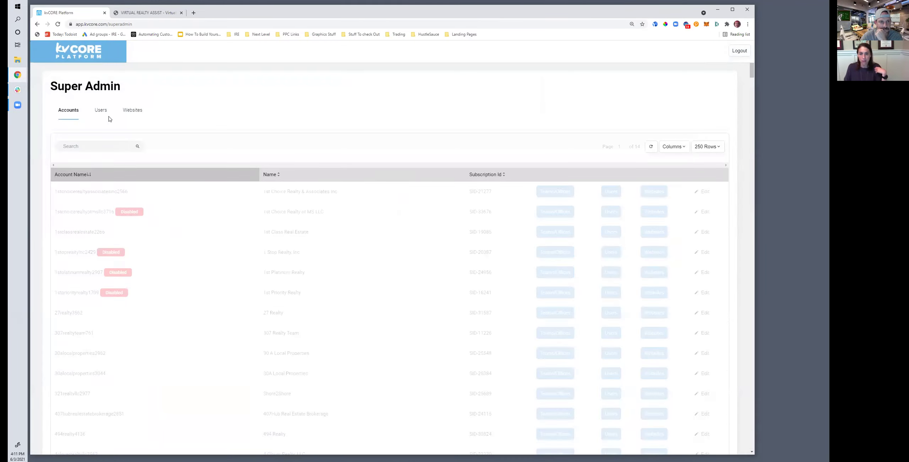
{"action": "left_click", "coordinate": [101, 110]}
Search the users list for the agent's e-mail address
{"action": "left_click", "coordinate": [116, 145]}
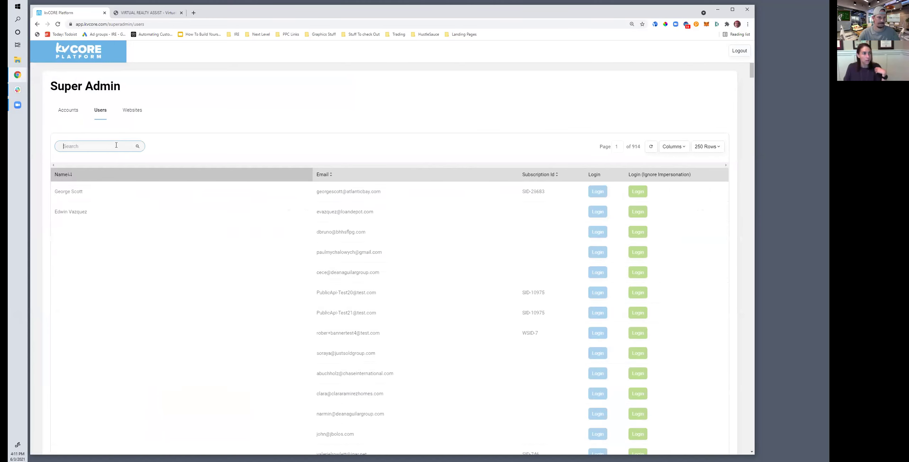
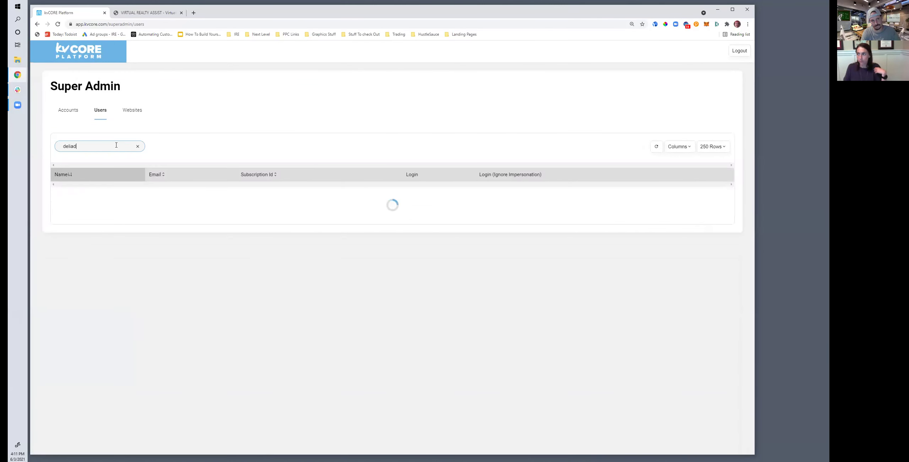
{"action": "key", "text": "ctrl+a"}
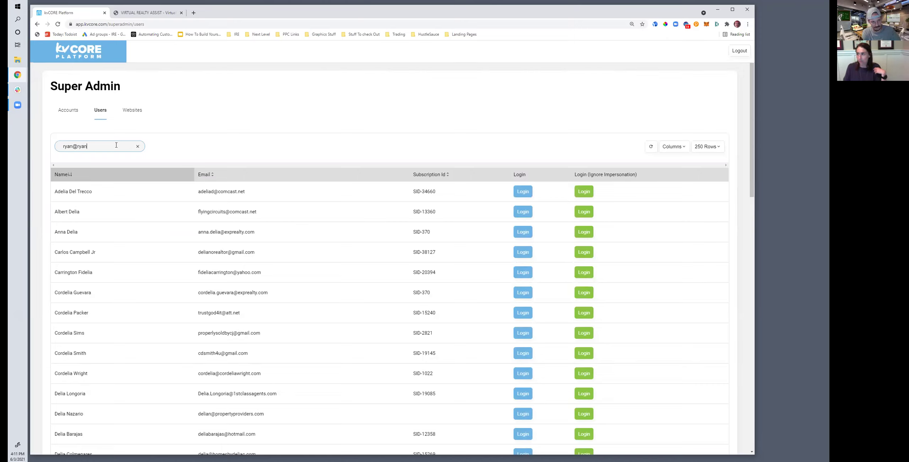
{"action": "key", "text": "Return"}
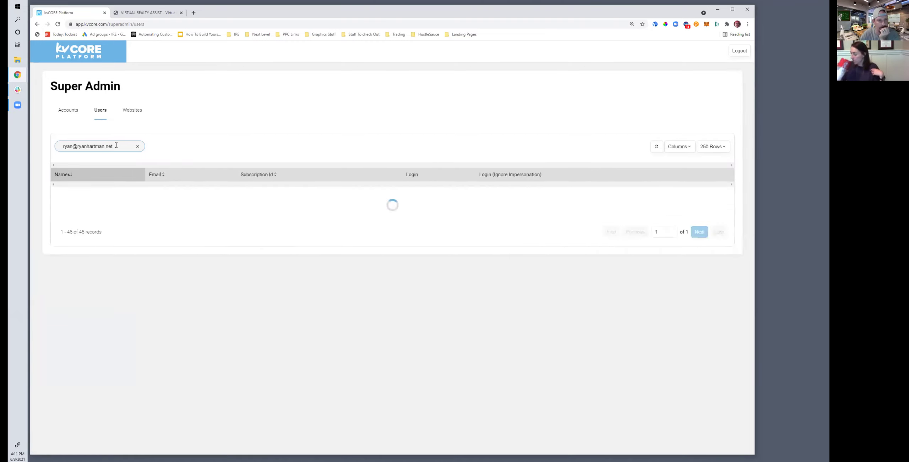
Log into the dashboard as the matching agent
{"action": "left_click", "coordinate": [463, 195]}
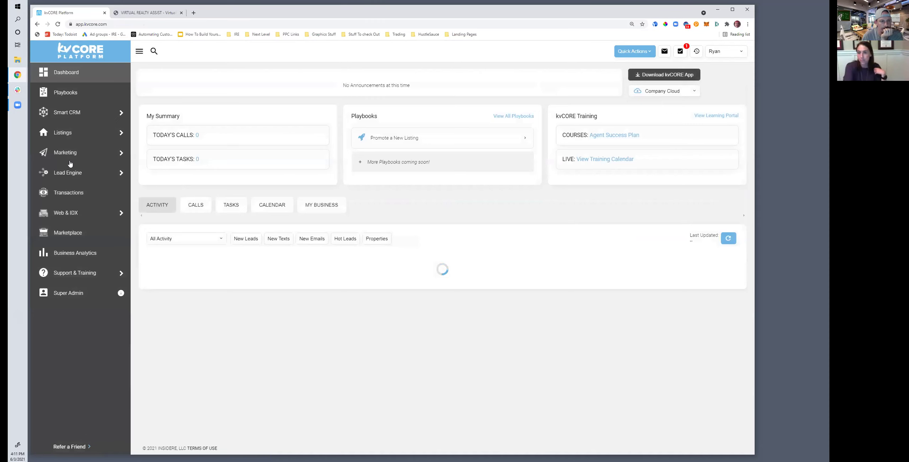
{"action": "mouse_move", "coordinate": [117, 153]}
{"action": "left_click", "coordinate": [160, 180]}
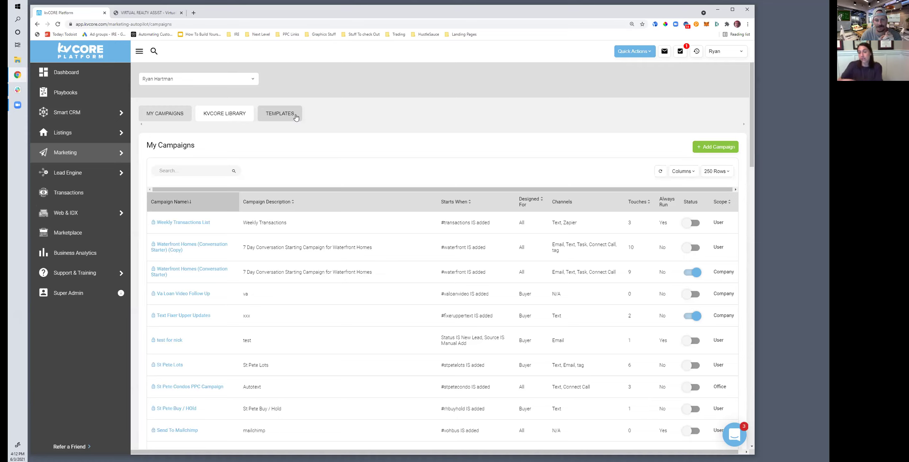
Switch from My Campaigns to the Templates tab listing the Email templates
{"action": "left_click", "coordinate": [289, 116]}
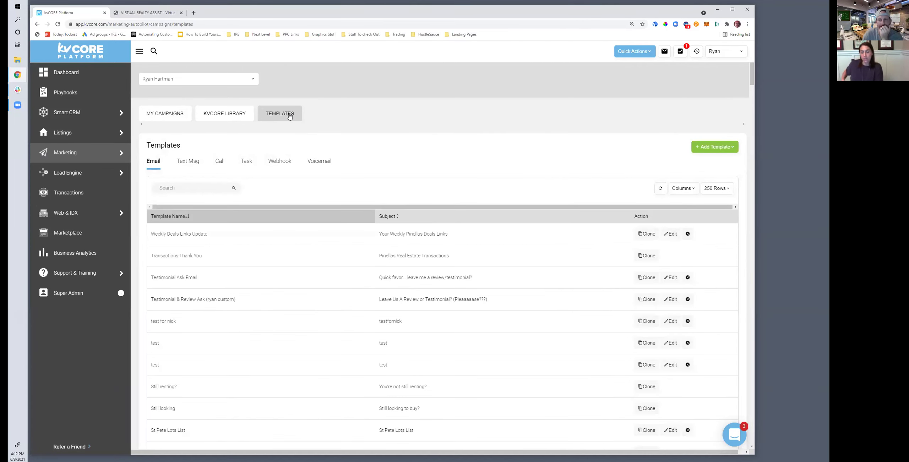
Add a new Email template and select its Template Name field
{"action": "left_click", "coordinate": [713, 148]}
{"action": "left_click", "coordinate": [713, 158]}
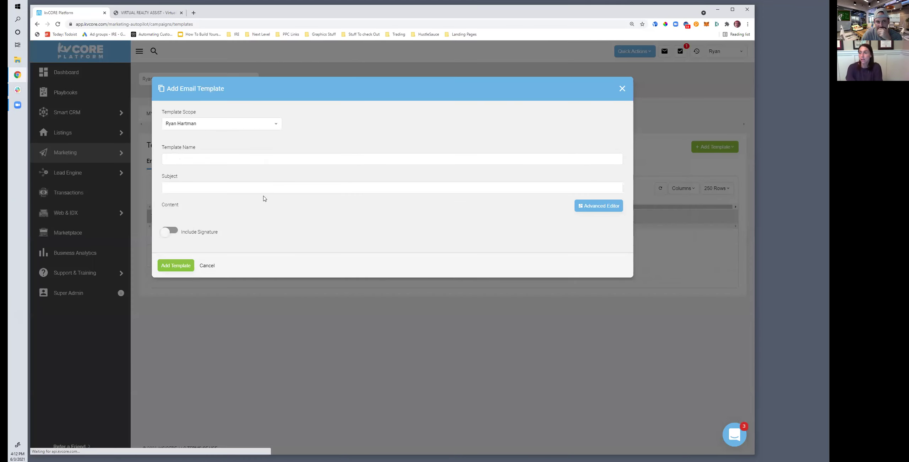
{"action": "left_click", "coordinate": [182, 158]}
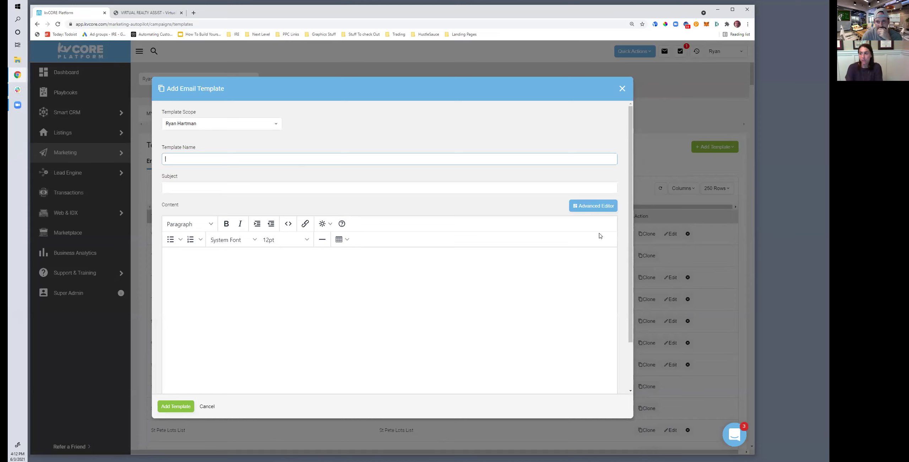
Switch the template content to the Advanced Editor, confirming the 'Are you sure?' prompt
{"action": "left_click", "coordinate": [593, 206]}
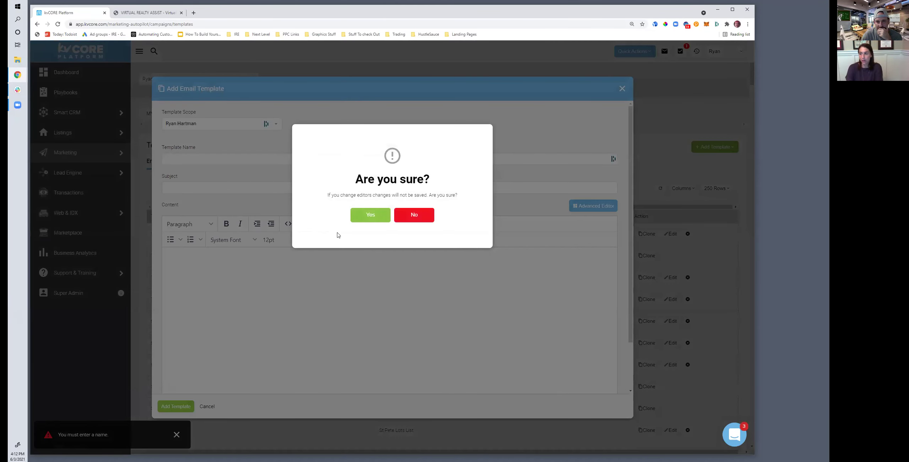
{"action": "left_click", "coordinate": [360, 218]}
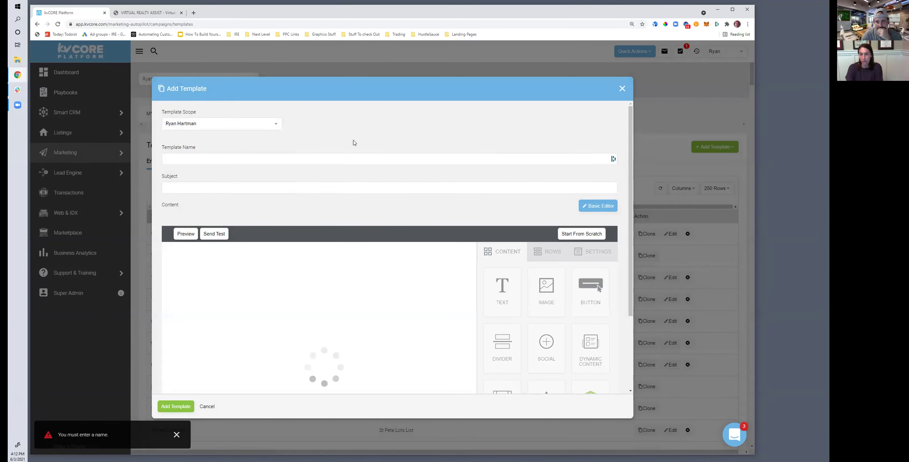
{"action": "scroll", "coordinate": [458, 248], "scroll_direction": "down", "scroll_amount": 3}
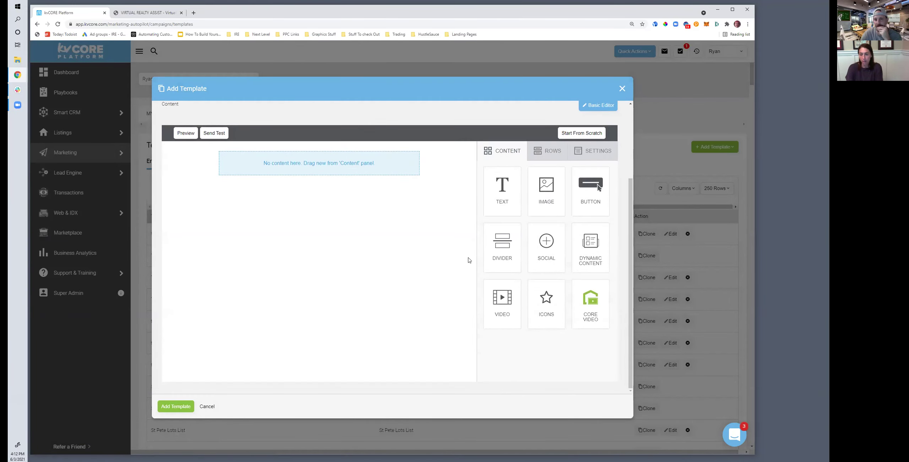
{"action": "scroll", "coordinate": [469, 260], "scroll_direction": "up", "scroll_amount": 2}
{"action": "scroll", "coordinate": [468, 260], "scroll_direction": "down", "scroll_amount": 2}
{"action": "scroll", "coordinate": [469, 260], "scroll_direction": "up", "scroll_amount": 2}
{"action": "scroll", "coordinate": [432, 240], "scroll_direction": "down", "scroll_amount": 2}
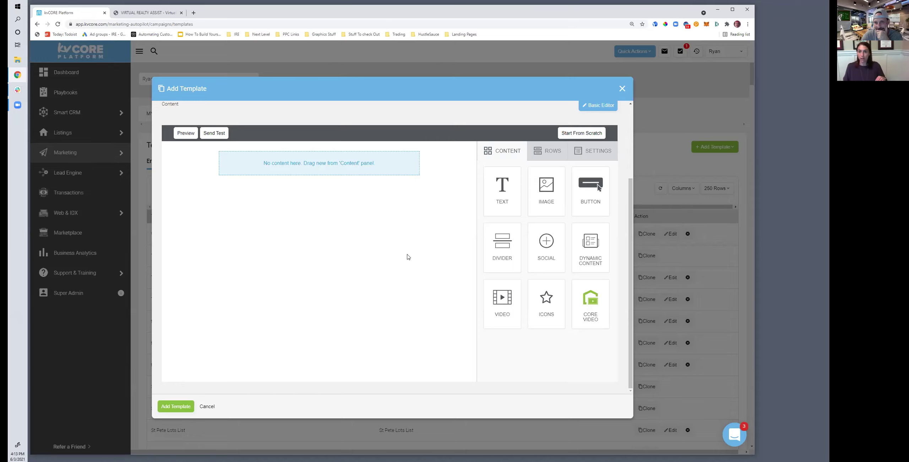
{"action": "scroll", "coordinate": [393, 263], "scroll_direction": "up", "scroll_amount": 3}
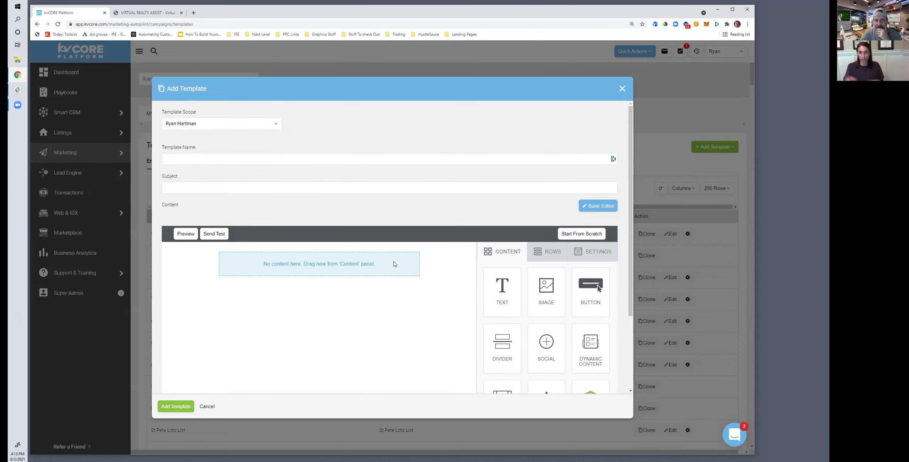
{"action": "scroll", "coordinate": [338, 213], "scroll_direction": "down", "scroll_amount": 2}
{"action": "scroll", "coordinate": [339, 212], "scroll_direction": "up", "scroll_amount": 2}
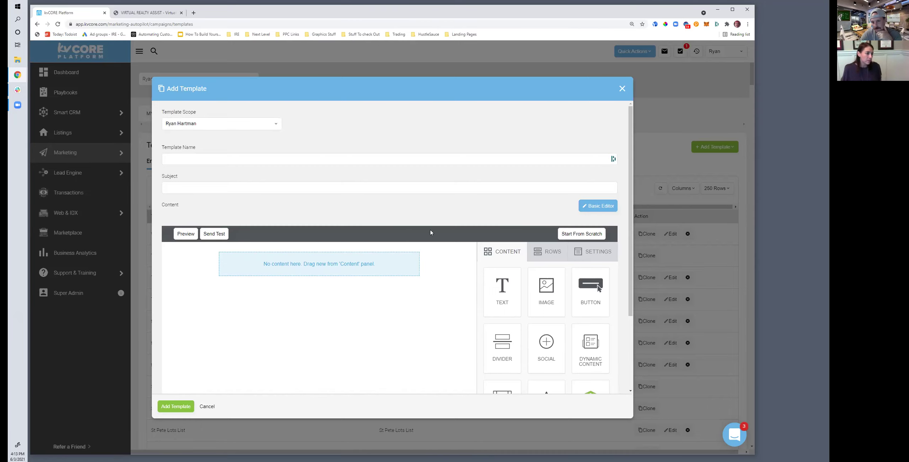
{"action": "scroll", "coordinate": [463, 253], "scroll_direction": "down", "scroll_amount": 3}
{"action": "scroll", "coordinate": [463, 252], "scroll_direction": "up", "scroll_amount": 3}
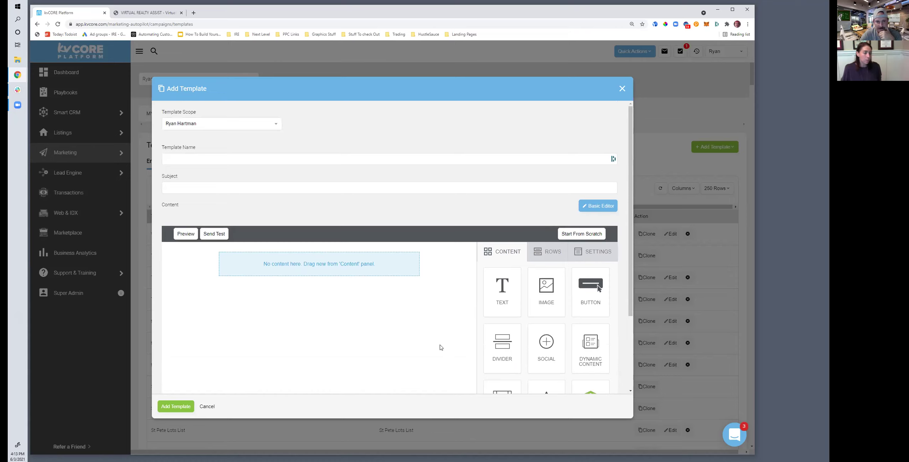
{"action": "scroll", "coordinate": [440, 347], "scroll_direction": "down", "scroll_amount": 3}
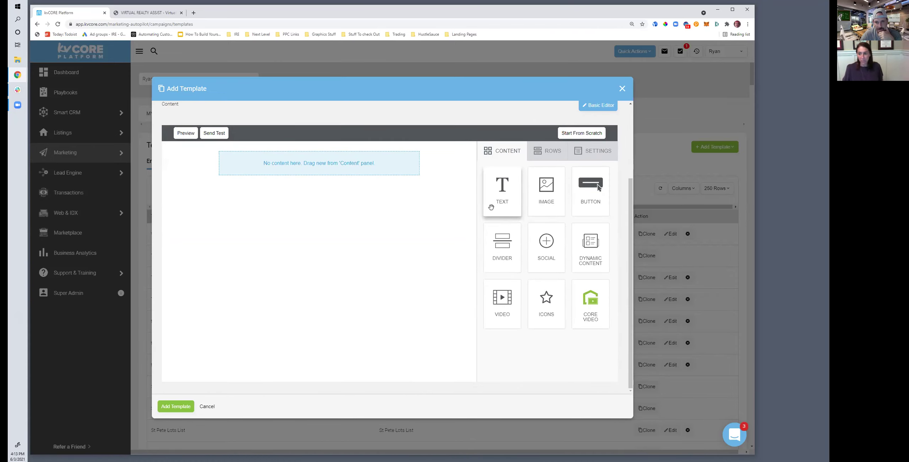
{"action": "scroll", "coordinate": [448, 213], "scroll_direction": "up", "scroll_amount": 3}
{"action": "left_click_drag", "start_coordinate": [560, 252], "coordinate": [325, 234]}
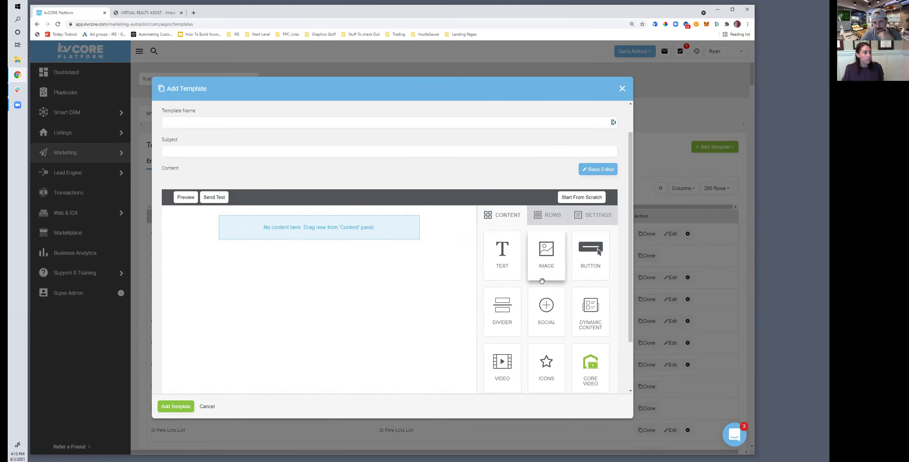
{"action": "scroll", "coordinate": [571, 318], "scroll_direction": "down", "scroll_amount": 2}
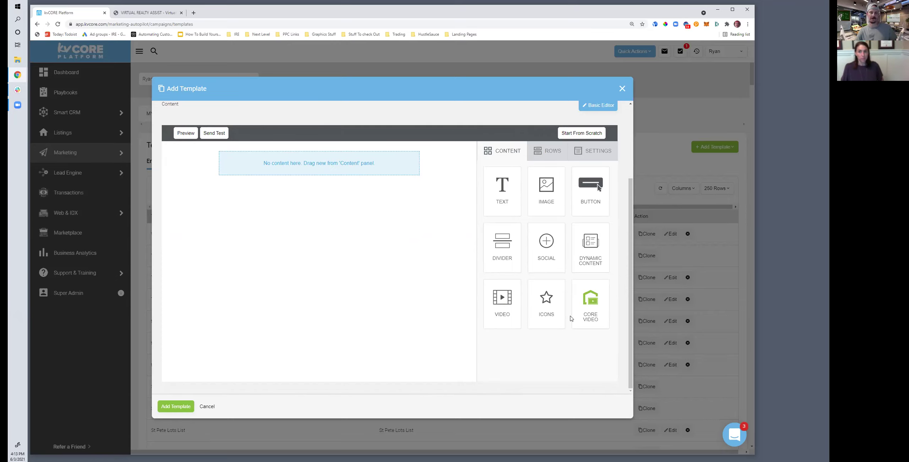
{"action": "left_click_drag", "start_coordinate": [594, 299], "coordinate": [312, 177]}
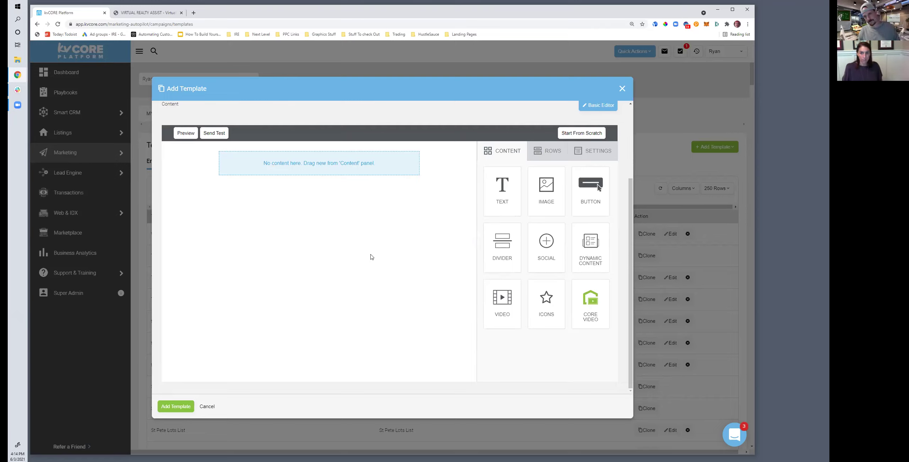
{"action": "scroll", "coordinate": [355, 256], "scroll_direction": "up", "scroll_amount": 3}
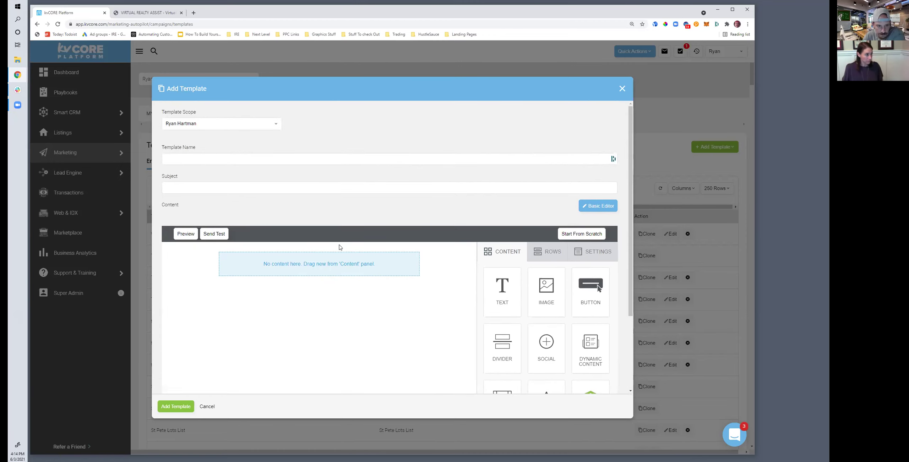
Enter 'newsletter' as the Template Name and dismiss the browser autofill suggestions
{"action": "left_click", "coordinate": [171, 161]}
{"action": "type", "text": "n"}
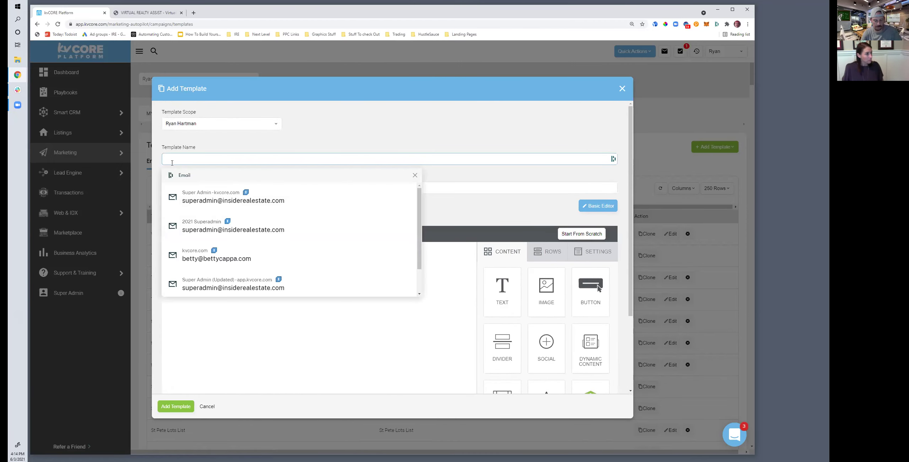
{"action": "type", "text": "ew"}
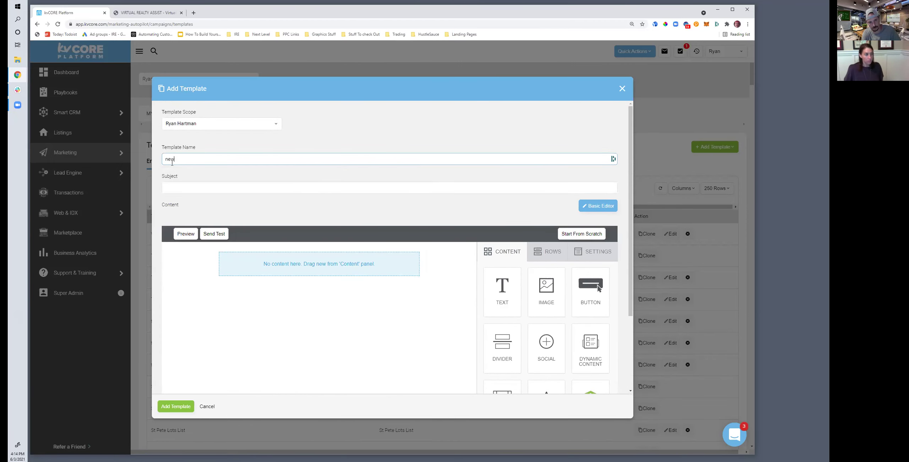
{"action": "type", "text": "sletter"}
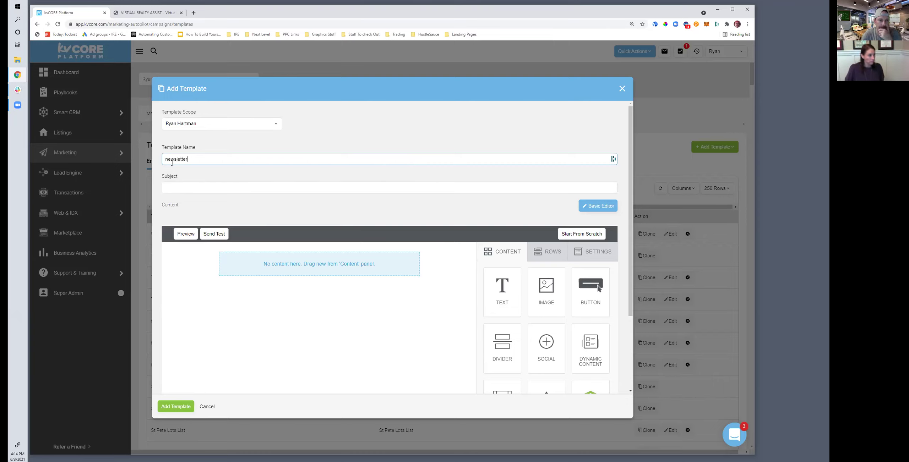
{"action": "left_click", "coordinate": [190, 159]}
{"action": "left_click", "coordinate": [235, 149]}
{"action": "left_click", "coordinate": [291, 134]}
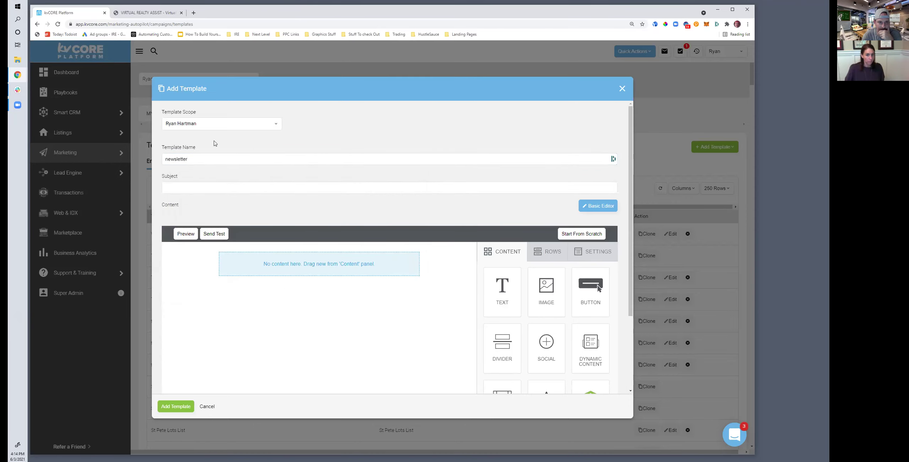
{"action": "left_click", "coordinate": [209, 157]}
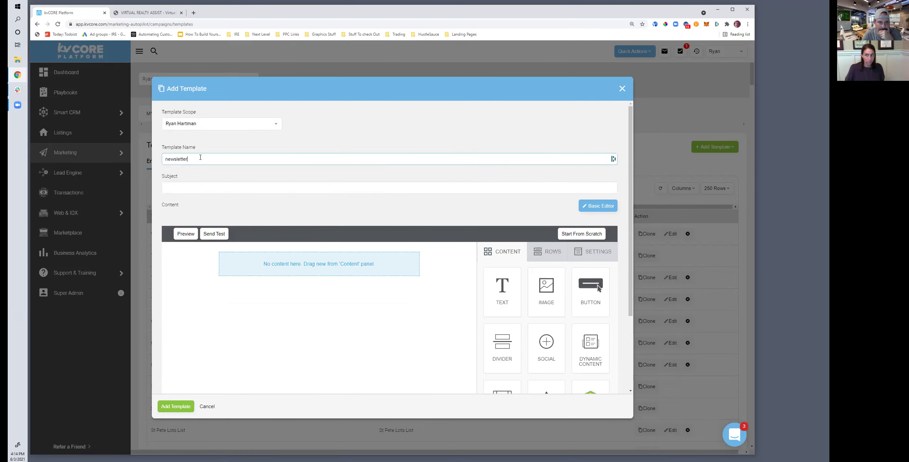
{"action": "left_click", "coordinate": [195, 153]}
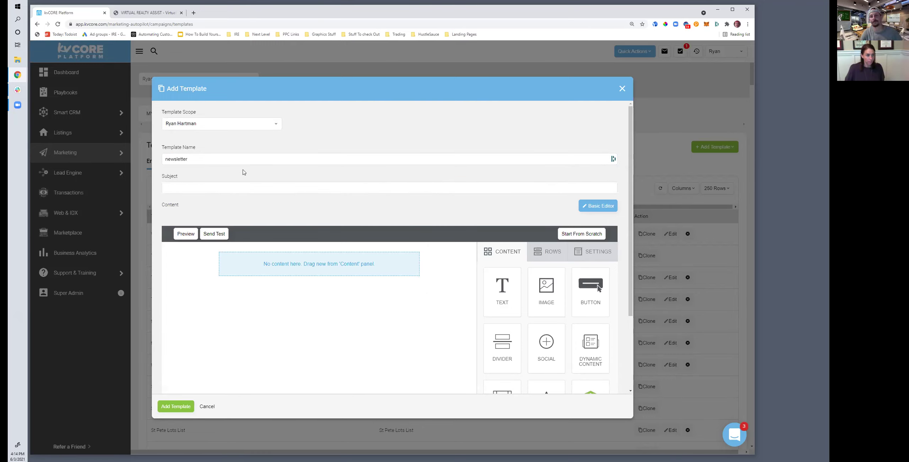
{"action": "left_click", "coordinate": [197, 159]}
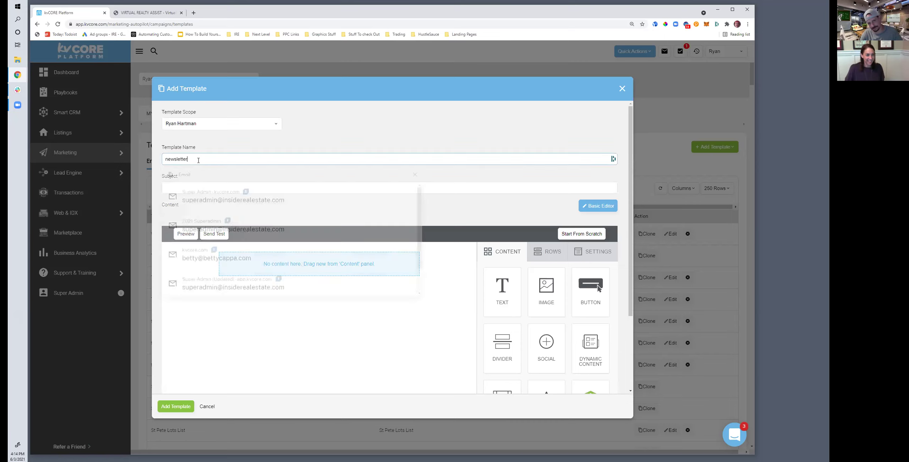
{"action": "double_click", "coordinate": [219, 161]}
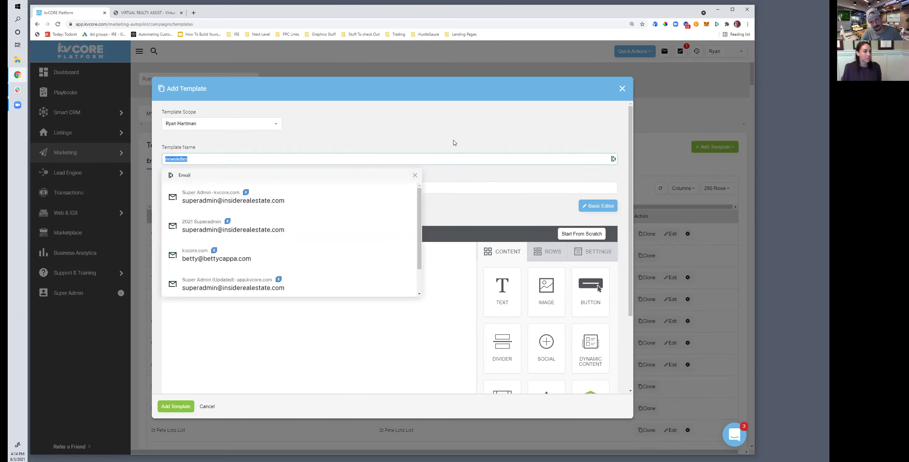
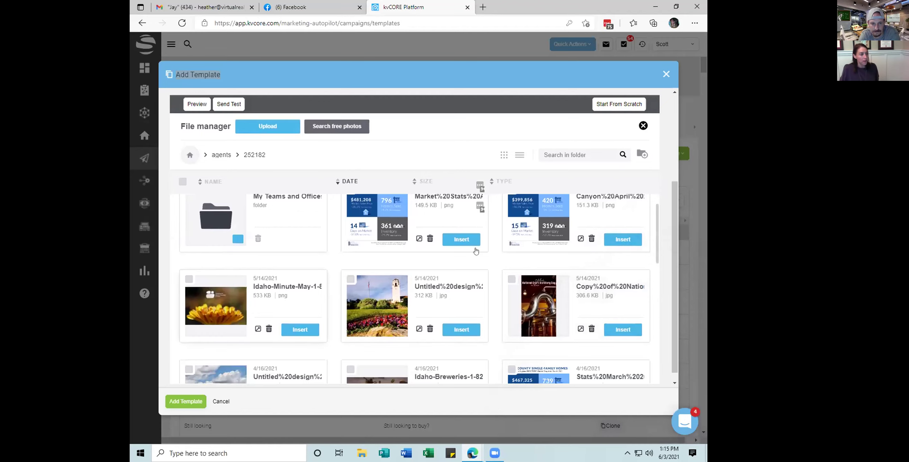
Upload Untitled design (90).jpg from Downloads into the File manager
{"action": "scroll", "coordinate": [380, 250], "scroll_direction": "down", "scroll_amount": 2}
{"action": "scroll", "coordinate": [381, 250], "scroll_direction": "down", "scroll_amount": 2}
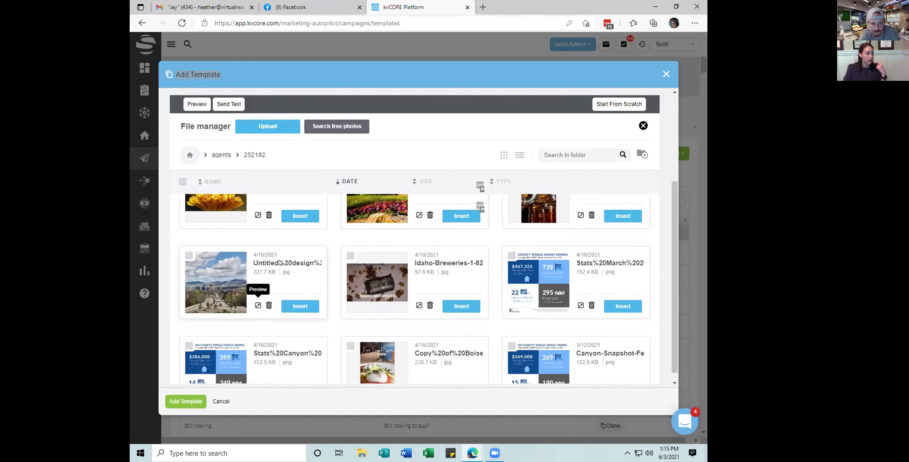
{"action": "left_click", "coordinate": [265, 127]}
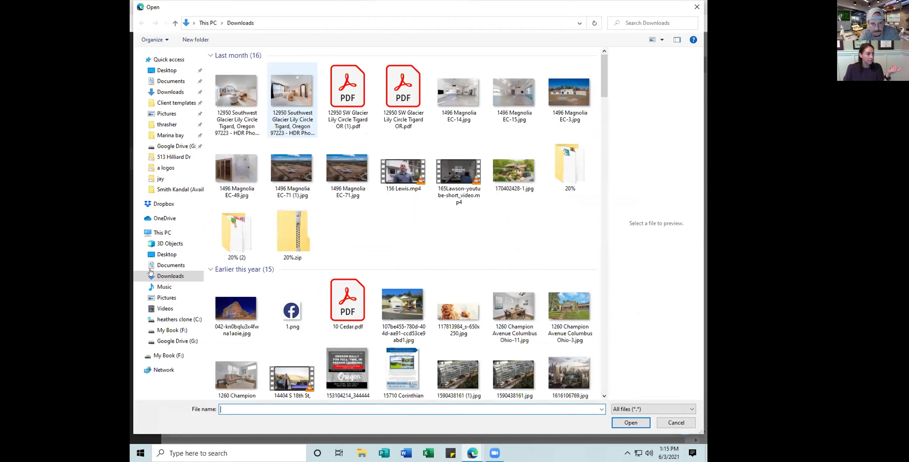
{"action": "double_click", "coordinate": [289, 242]}
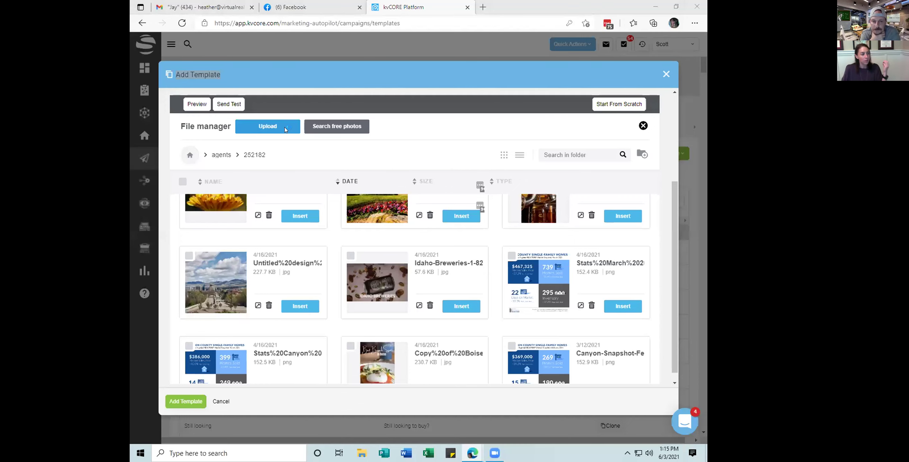
{"action": "left_click", "coordinate": [284, 128]}
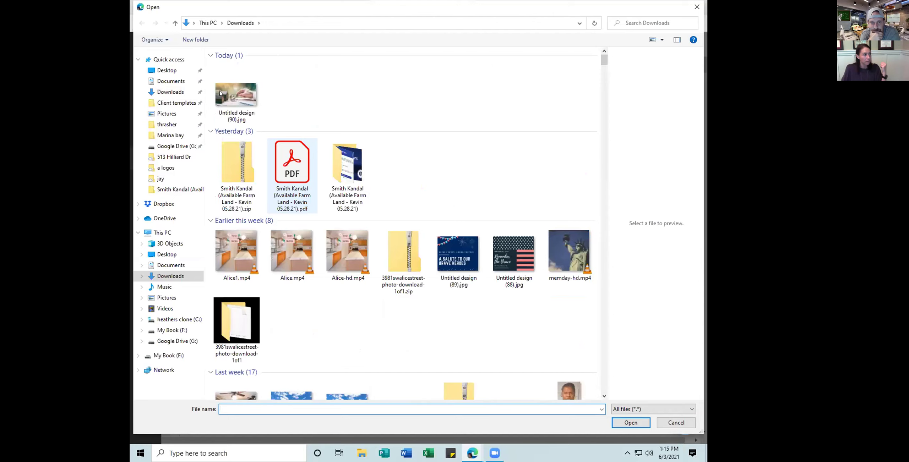
{"action": "left_click", "coordinate": [236, 94]}
{"action": "left_click", "coordinate": [630, 423]}
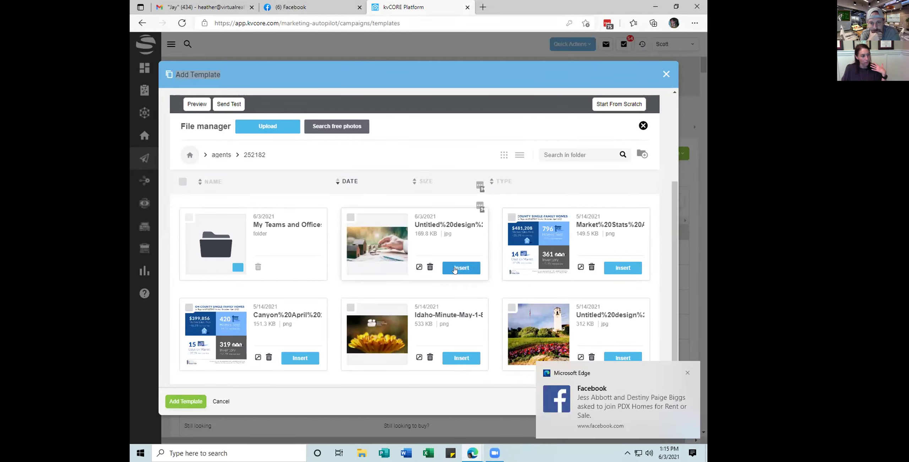
Insert the 'boise update' BoiseByChoice.com skyline banner from File manager page 3 at the template top
{"action": "scroll", "coordinate": [455, 270], "scroll_direction": "down", "scroll_amount": 2}
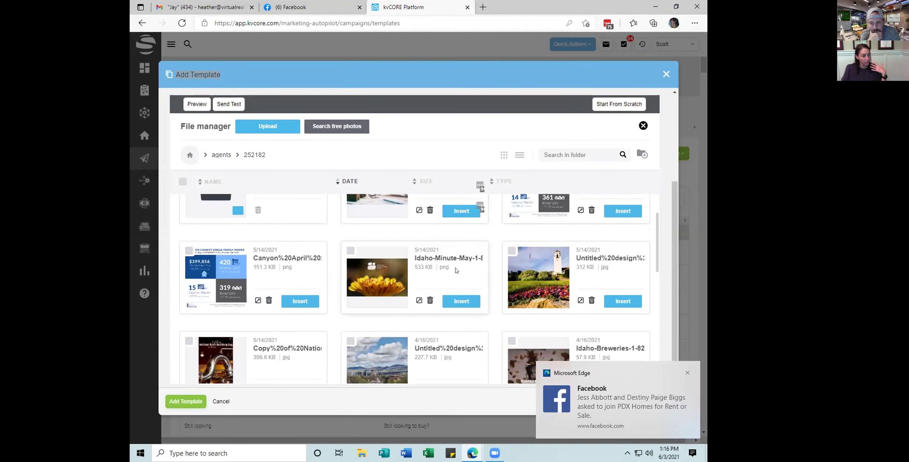
{"action": "scroll", "coordinate": [456, 270], "scroll_direction": "down", "scroll_amount": 10}
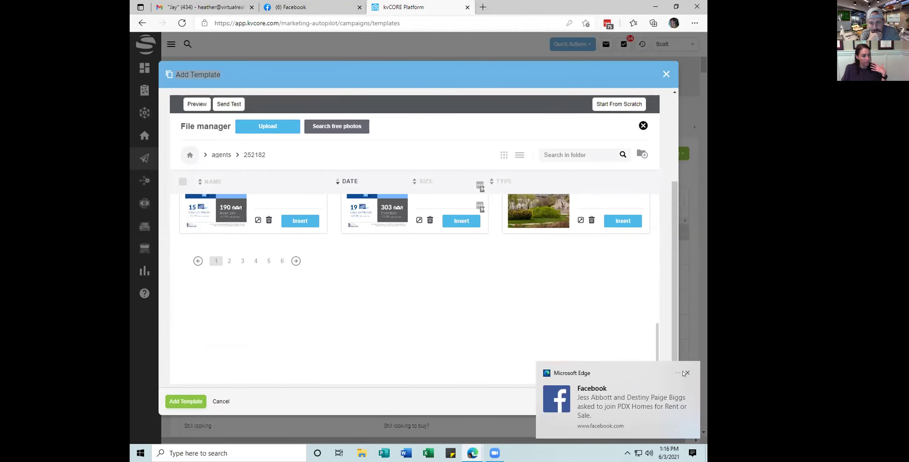
{"action": "left_click", "coordinate": [686, 373]}
{"action": "left_click", "coordinate": [245, 263]}
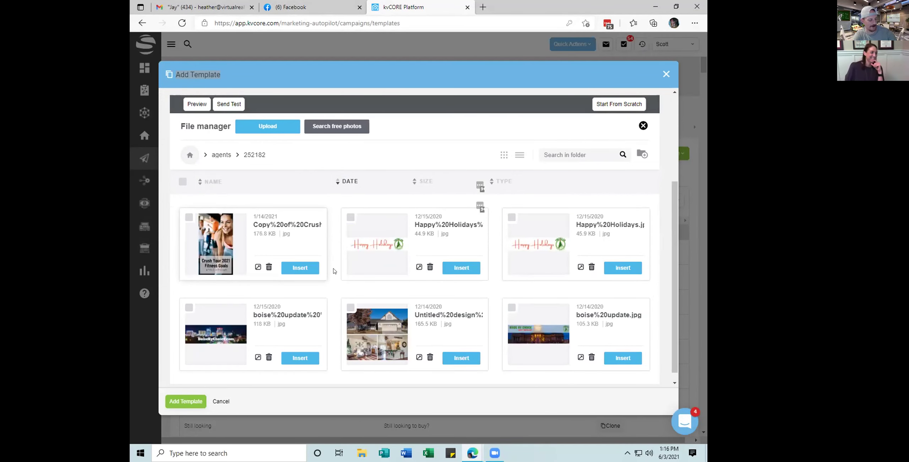
{"action": "scroll", "coordinate": [333, 272], "scroll_direction": "down", "scroll_amount": 1}
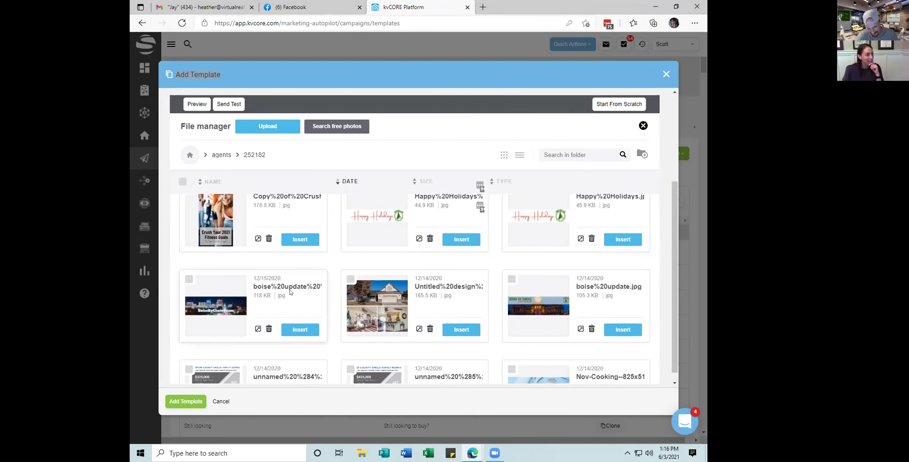
{"action": "scroll", "coordinate": [295, 290], "scroll_direction": "up", "scroll_amount": 1}
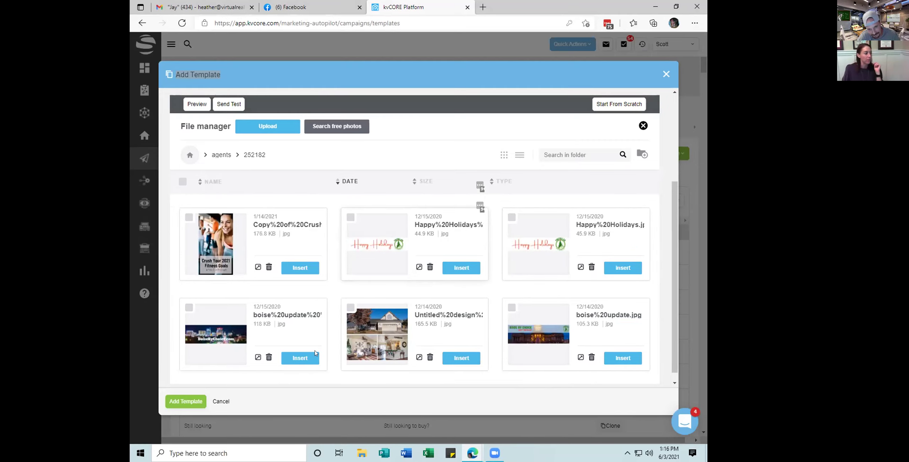
{"action": "left_click", "coordinate": [304, 359]}
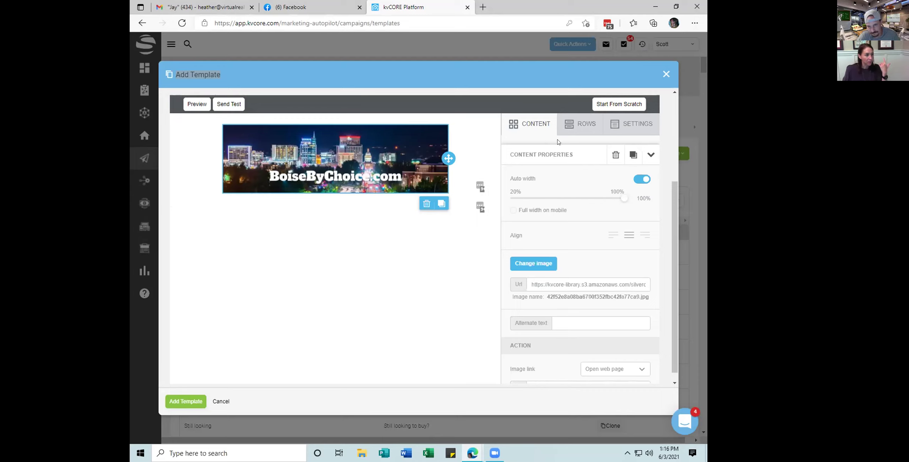
{"action": "left_click", "coordinate": [529, 126]}
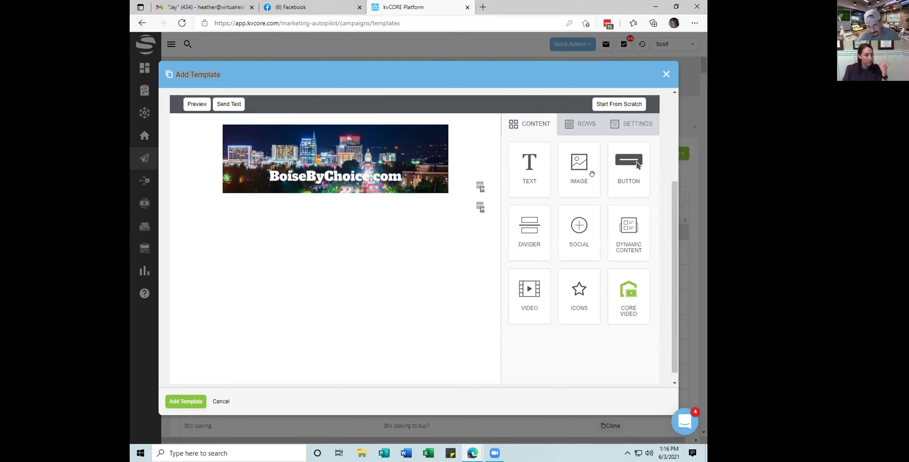
{"action": "left_click_drag", "start_coordinate": [628, 295], "coordinate": [355, 204]}
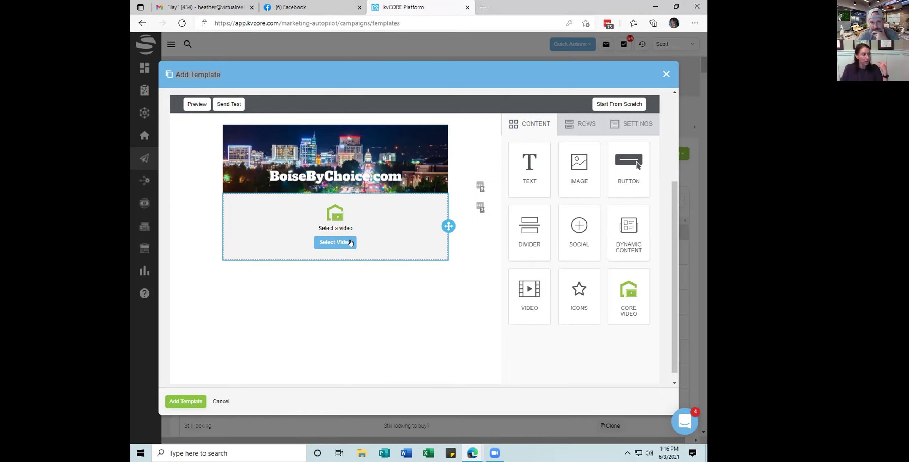
{"action": "left_click", "coordinate": [383, 235]}
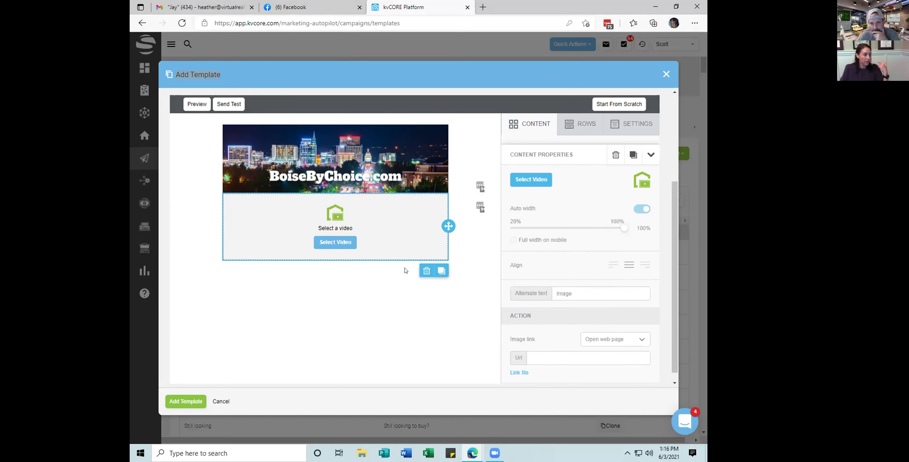
{"action": "left_click", "coordinate": [424, 272]}
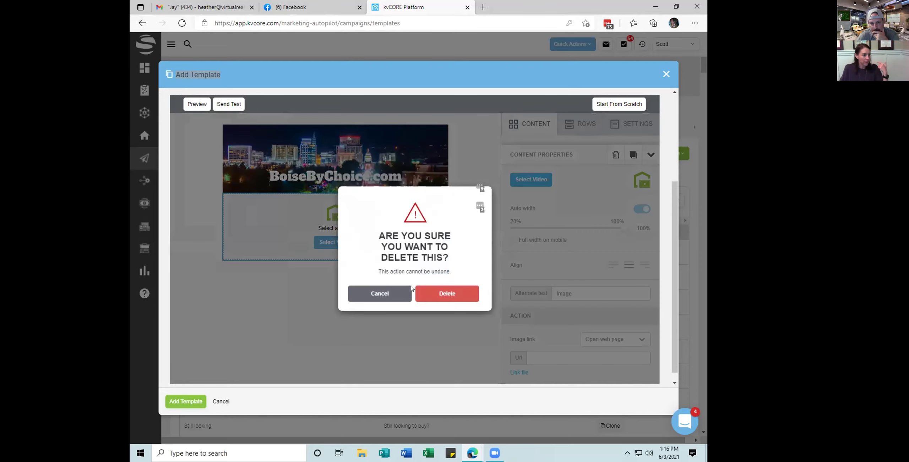
{"action": "left_click", "coordinate": [430, 296]}
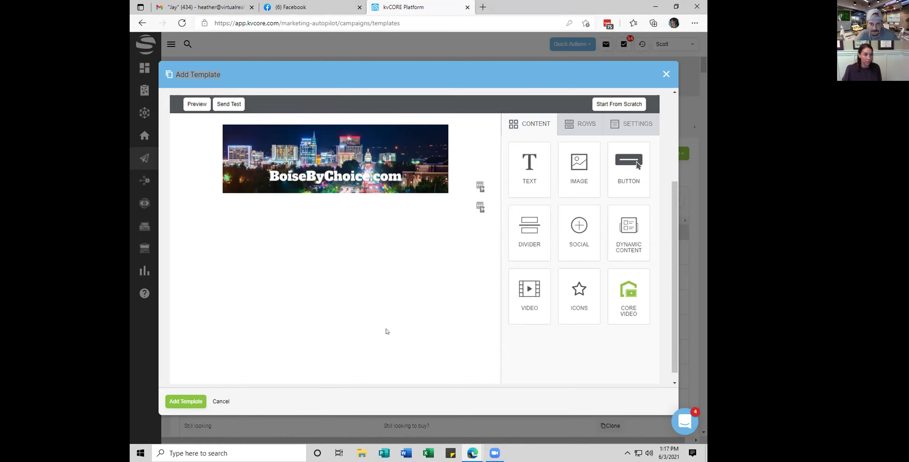
Add a two-equal-column row under the banner with an Image block left and Text right
{"action": "left_click", "coordinate": [577, 124]}
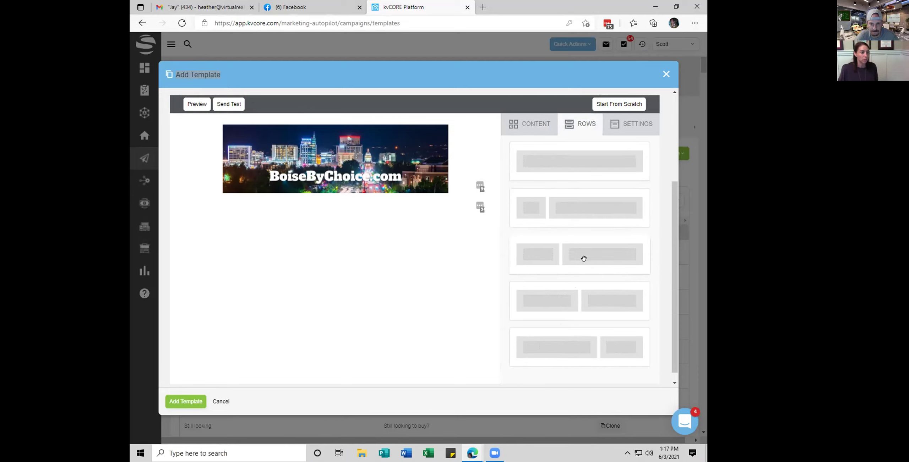
{"action": "left_click_drag", "start_coordinate": [584, 300], "coordinate": [307, 193]}
{"action": "left_click", "coordinate": [281, 218]}
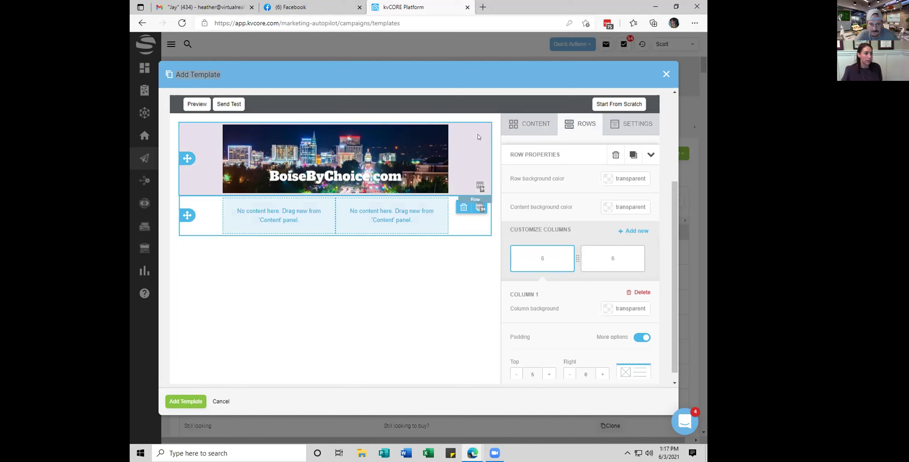
{"action": "left_click", "coordinate": [528, 124]}
{"action": "left_click_drag", "start_coordinate": [445, 173], "coordinate": [320, 235]}
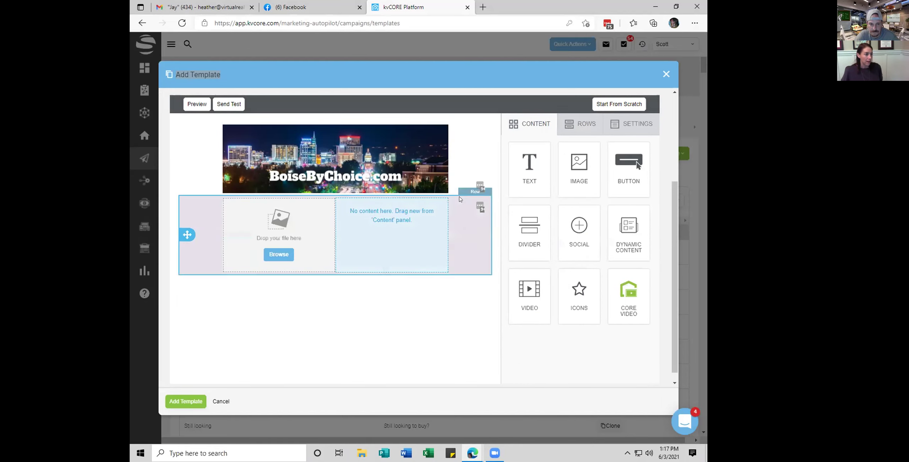
{"action": "left_click_drag", "start_coordinate": [528, 163], "coordinate": [406, 207]}
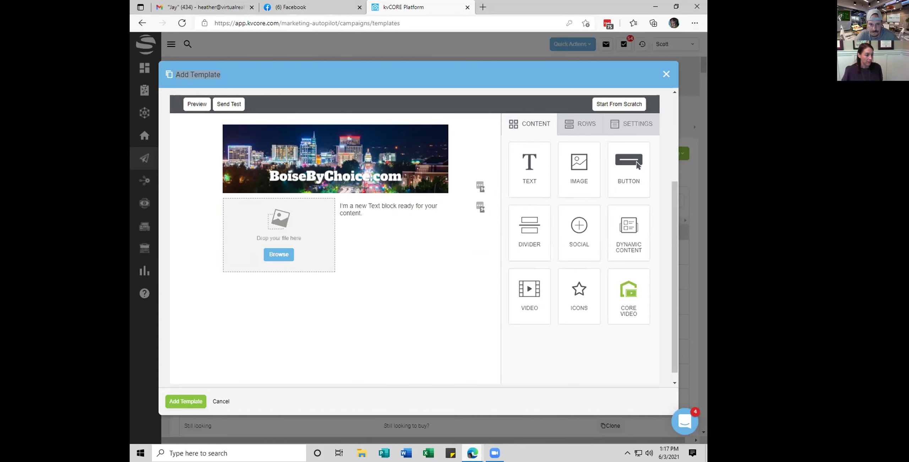
Check the Boise by Choice May 2021 newsletter for reference, then return to the template editor
{"action": "mouse_move", "coordinate": [472, 452]}
{"action": "left_click", "coordinate": [390, 404]}
{"action": "scroll", "coordinate": [421, 283], "scroll_direction": "down", "scroll_amount": 2}
{"action": "scroll", "coordinate": [372, 253], "scroll_direction": "up", "scroll_amount": 9}
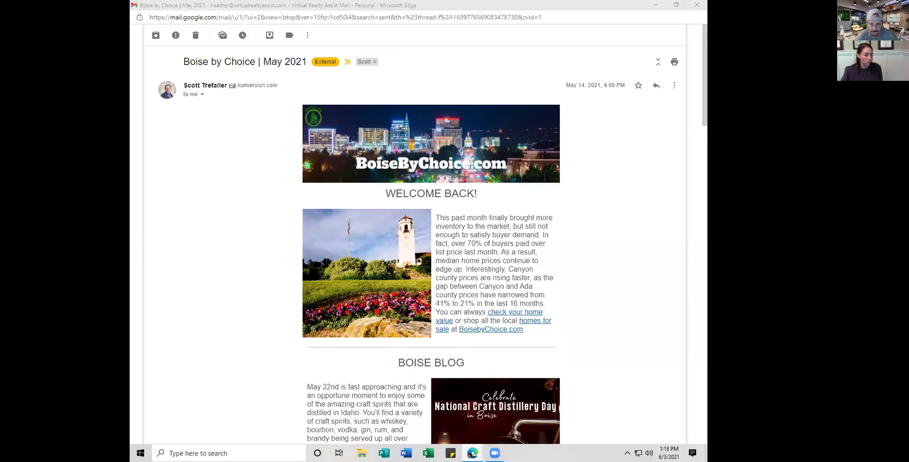
{"action": "mouse_move", "coordinate": [472, 453]}
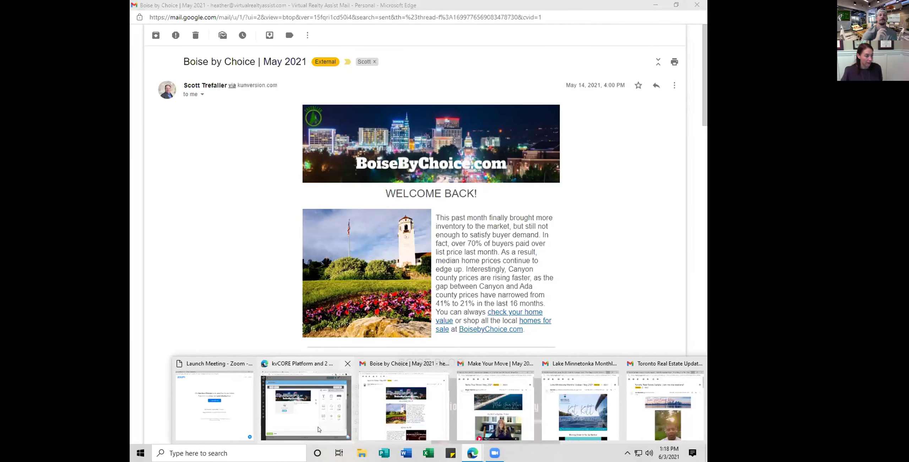
{"action": "left_click", "coordinate": [306, 405]}
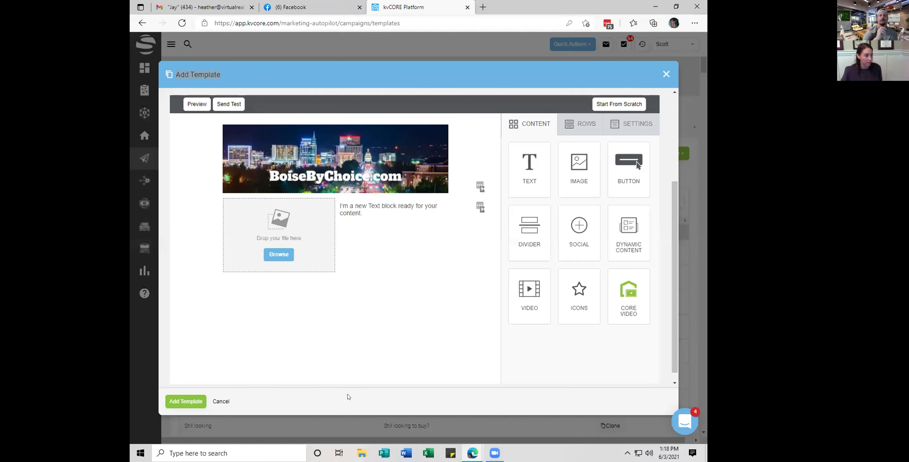
Fill the row's left image column with the clock-tower-and-flowers photo
{"action": "left_click", "coordinate": [422, 230]}
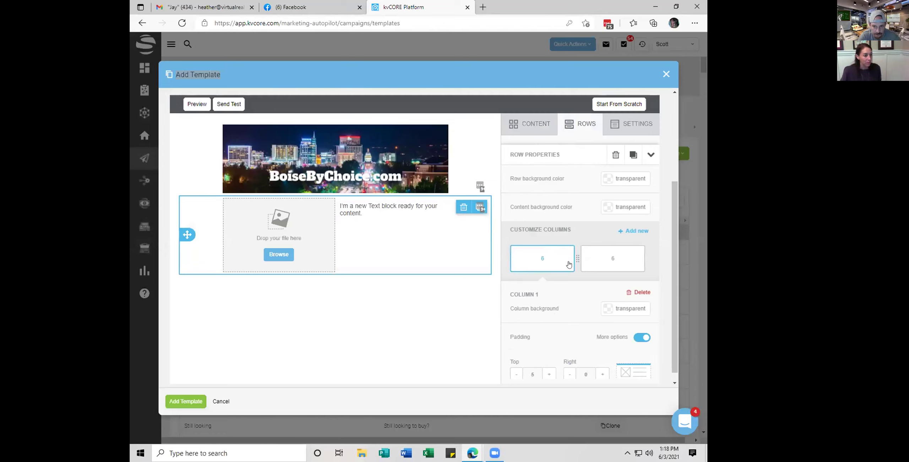
{"action": "left_click_drag", "start_coordinate": [573, 263], "coordinate": [569, 261]}
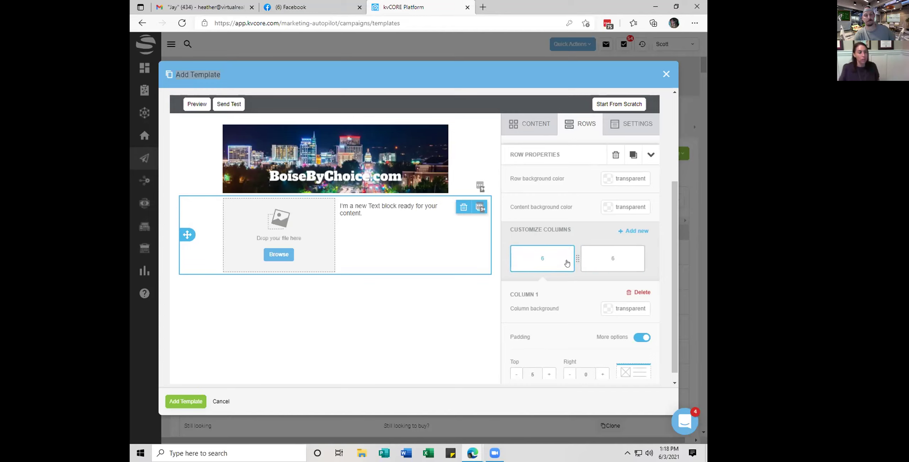
{"action": "left_click_drag", "start_coordinate": [569, 257], "coordinate": [575, 258]}
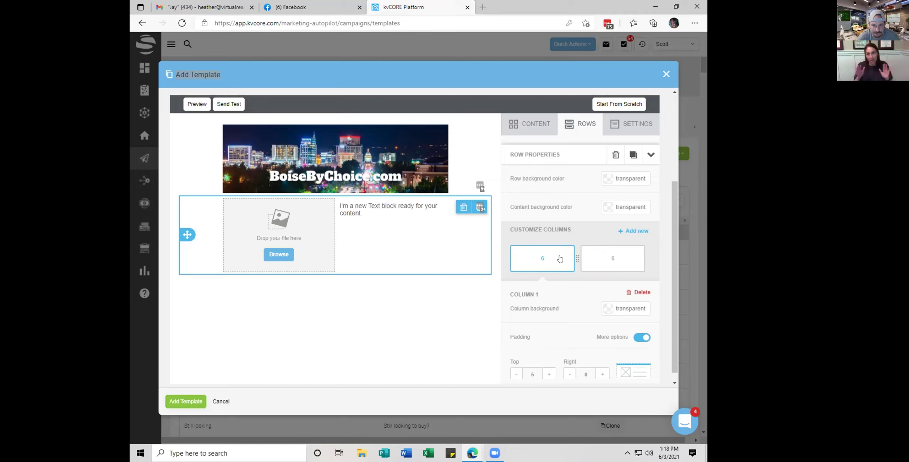
{"action": "left_click", "coordinate": [279, 254]}
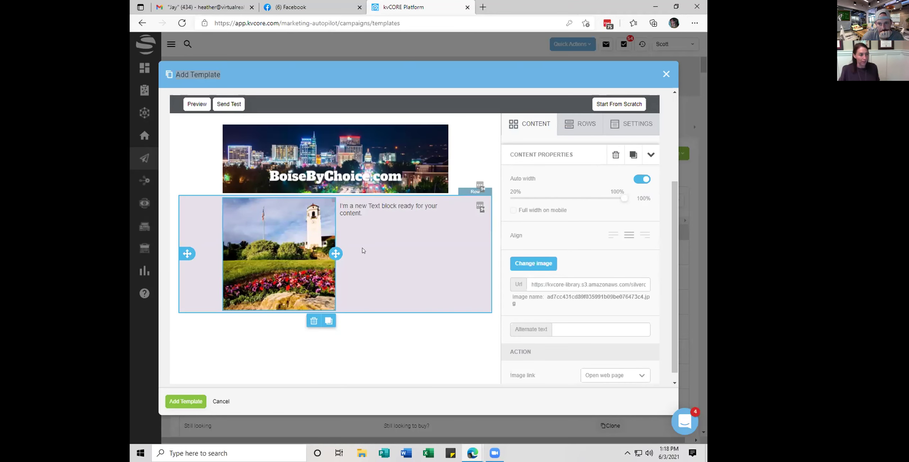
{"action": "scroll", "coordinate": [363, 251], "scroll_direction": "down", "scroll_amount": 1}
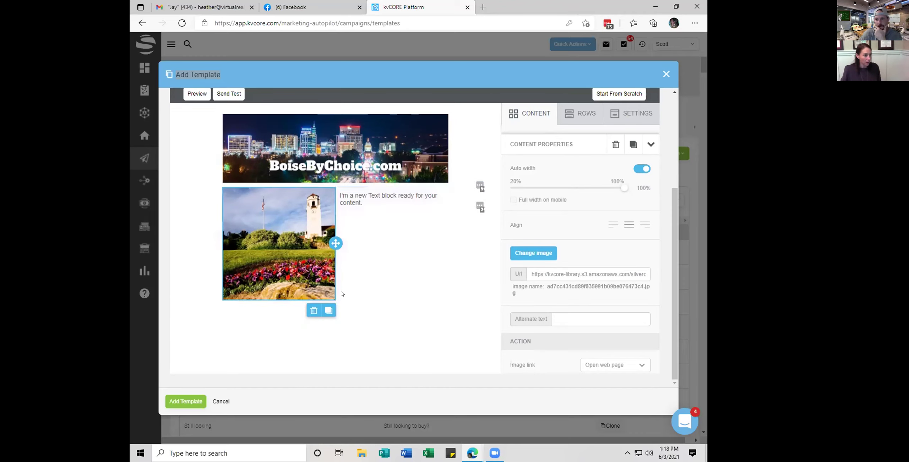
Replace the placeholder beside the tower photo with the sample text 'djkhtrug riogurog gioj dfknbfbn'
{"action": "left_click", "coordinate": [339, 194]}
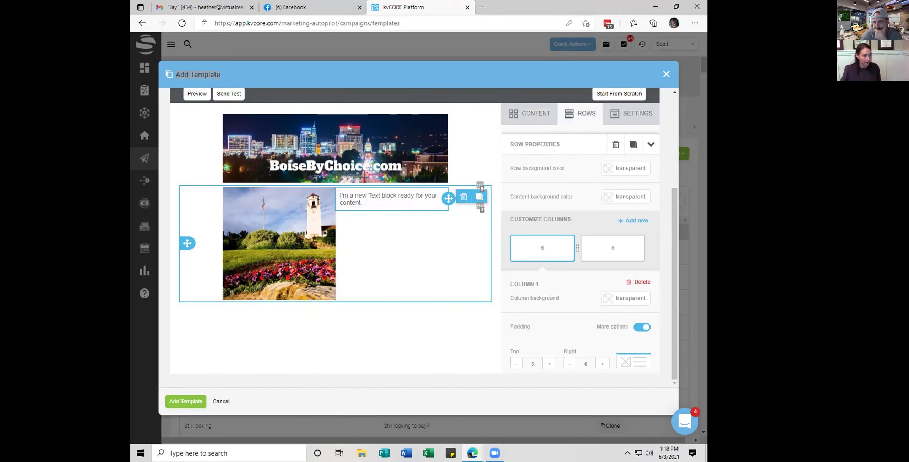
{"action": "left_click", "coordinate": [390, 207]}
{"action": "type", "text": "djkhtrug riogurog   gioj dfknbfbn"}
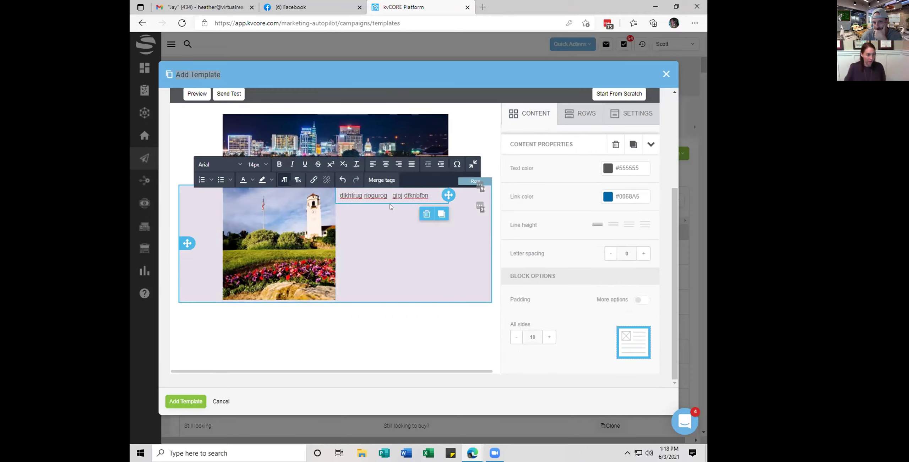
{"action": "left_click", "coordinate": [333, 336]}
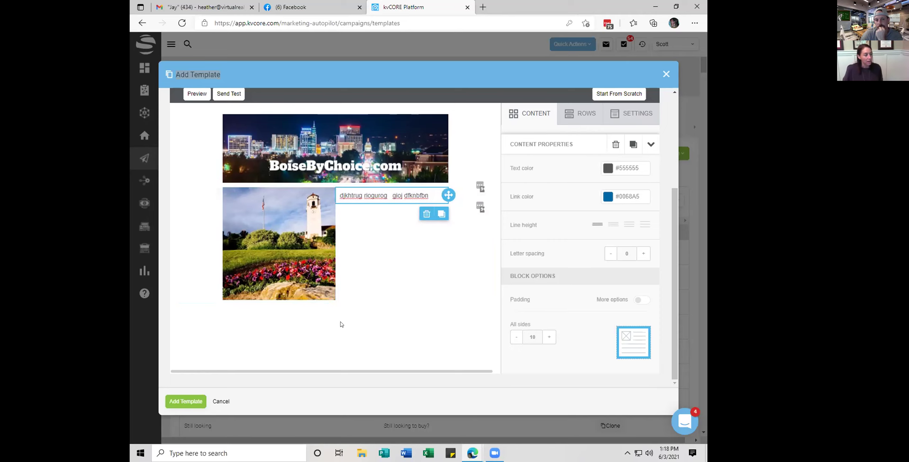
Add a one-column row below the tower-photo row
{"action": "left_click", "coordinate": [442, 228]}
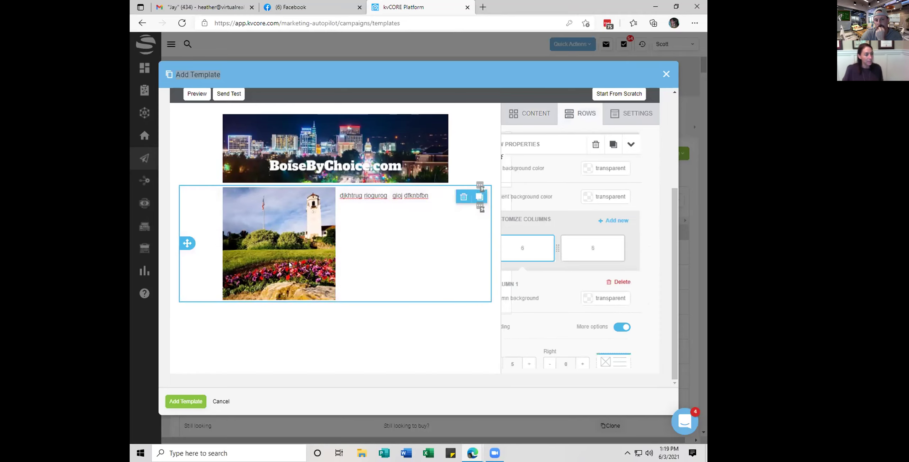
{"action": "left_click", "coordinate": [569, 113]}
{"action": "left_click_drag", "start_coordinate": [580, 150], "coordinate": [346, 300]}
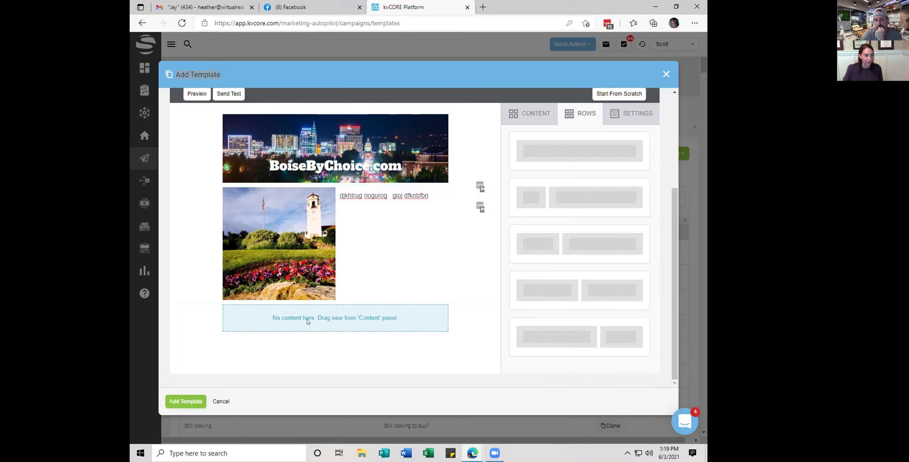
Place an image block in the empty row holding the Children's Home Society of Idaho flower image
{"action": "left_click", "coordinate": [328, 320]}
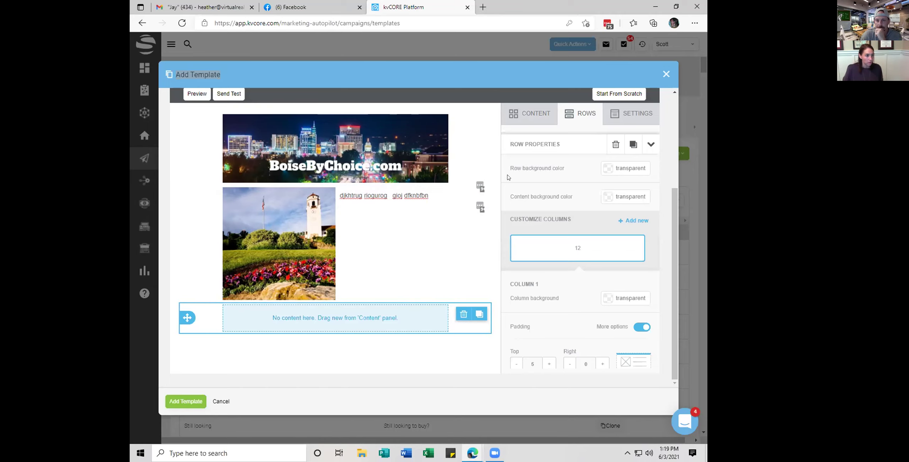
{"action": "left_click", "coordinate": [531, 113]}
{"action": "left_click_drag", "start_coordinate": [574, 160], "coordinate": [342, 306]}
{"action": "scroll", "coordinate": [342, 307], "scroll_direction": "down", "scroll_amount": 1}
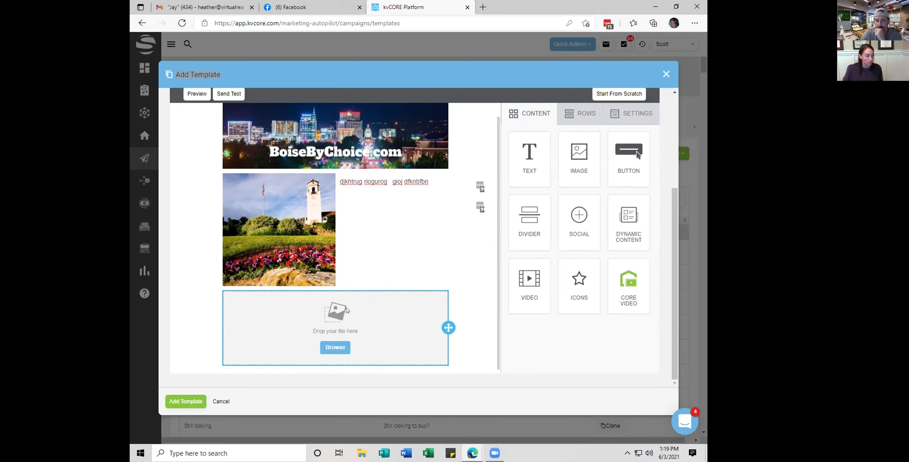
{"action": "left_click", "coordinate": [334, 343]}
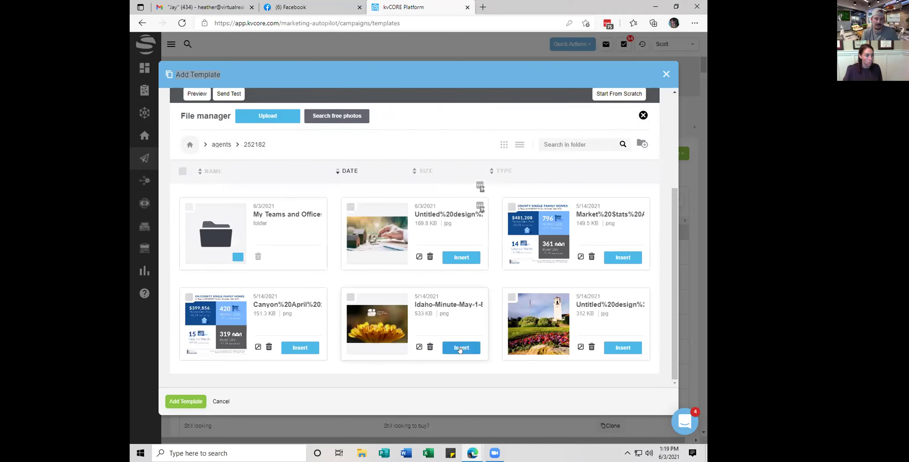
{"action": "left_click", "coordinate": [460, 348]}
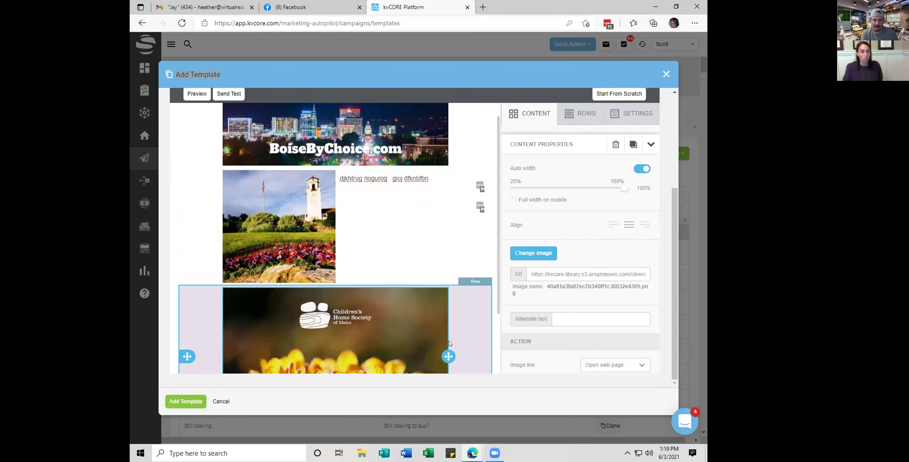
{"action": "scroll", "coordinate": [369, 295], "scroll_direction": "down", "scroll_amount": 1}
{"action": "scroll", "coordinate": [370, 302], "scroll_direction": "up", "scroll_amount": 3}
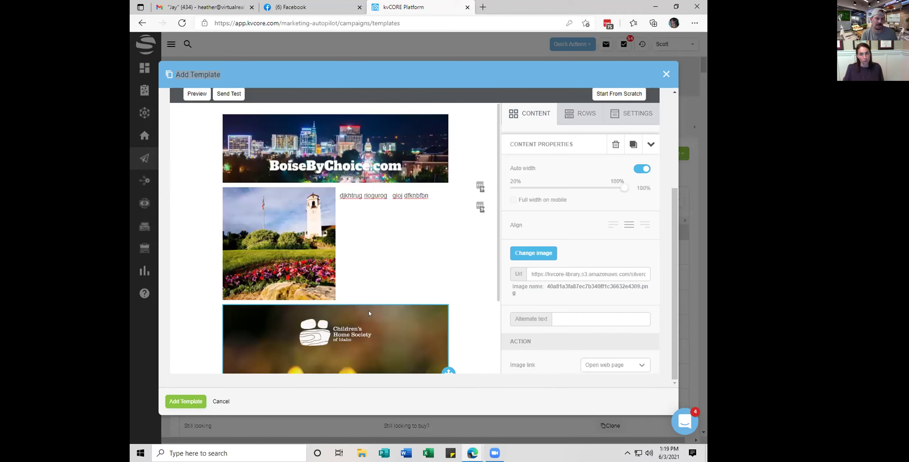
{"action": "scroll", "coordinate": [369, 313], "scroll_direction": "up", "scroll_amount": 5}
{"action": "scroll", "coordinate": [369, 314], "scroll_direction": "down", "scroll_amount": 4}
{"action": "scroll", "coordinate": [369, 314], "scroll_direction": "down", "scroll_amount": 1}
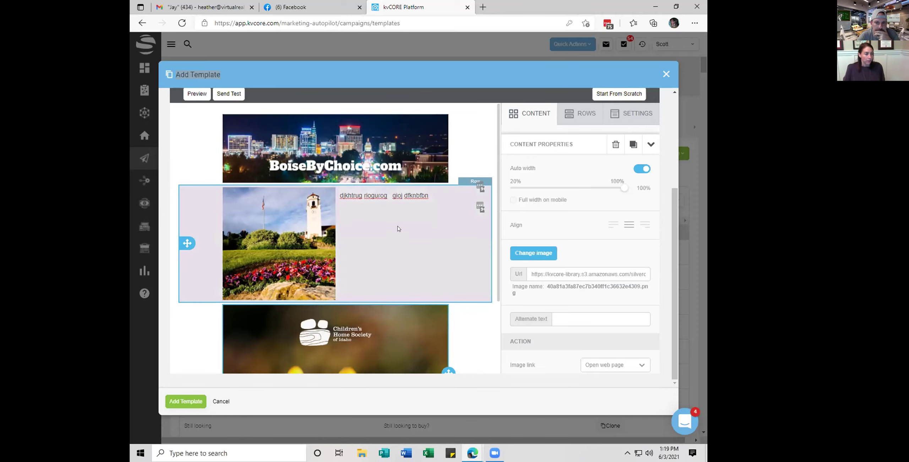
{"action": "scroll", "coordinate": [341, 337], "scroll_direction": "down", "scroll_amount": 3}
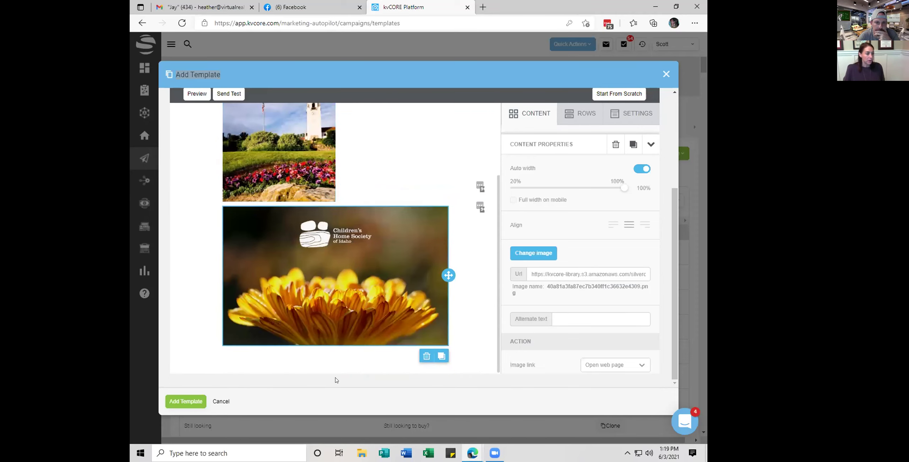
Stack a text block, a button and an empty image block beneath the flower image
{"action": "left_click", "coordinate": [531, 118]}
{"action": "left_click_drag", "start_coordinate": [542, 163], "coordinate": [346, 347]}
{"action": "left_click_drag", "start_coordinate": [358, 305], "coordinate": [358, 305]}
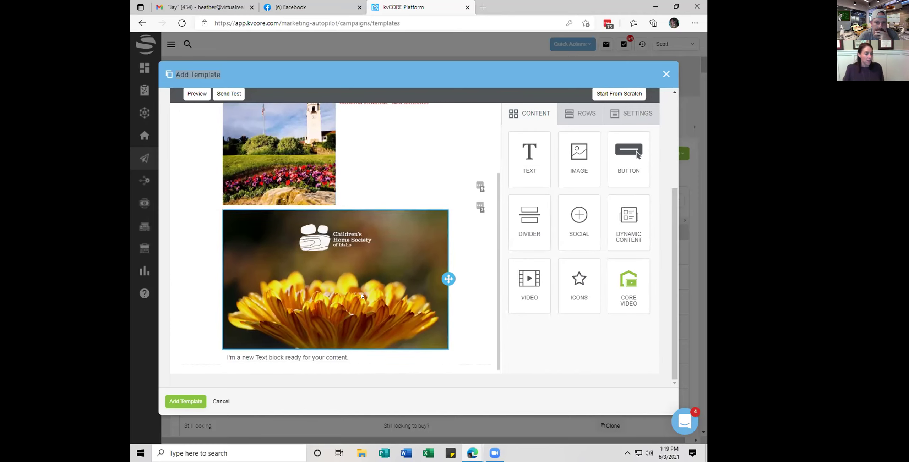
{"action": "left_click_drag", "start_coordinate": [619, 145], "coordinate": [328, 358]}
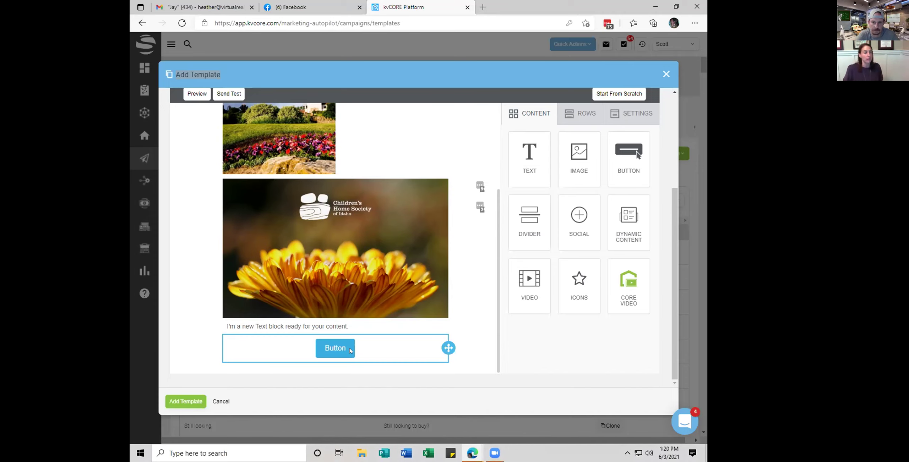
{"action": "scroll", "coordinate": [461, 245], "scroll_direction": "up", "scroll_amount": 3}
{"action": "scroll", "coordinate": [472, 241], "scroll_direction": "down", "scroll_amount": 3}
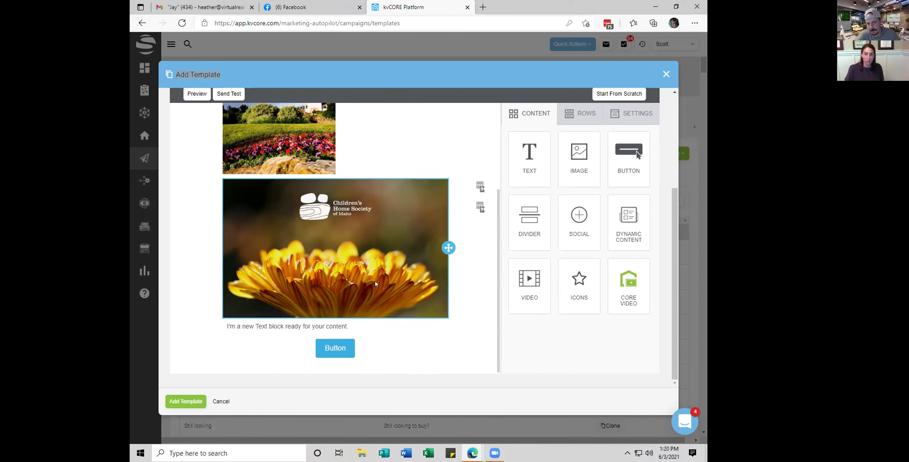
{"action": "left_click_drag", "start_coordinate": [477, 252], "coordinate": [341, 362]}
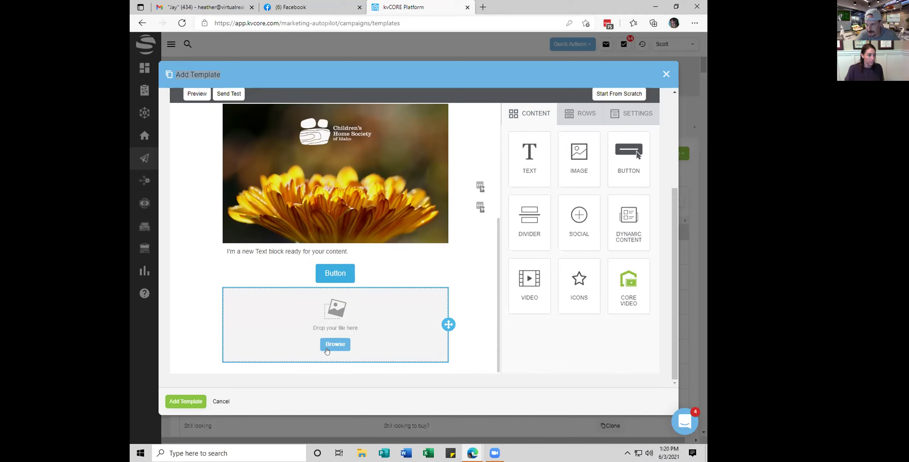
Open the File manager for the empty image block and bring up the other Edge windows
{"action": "left_click", "coordinate": [327, 344]}
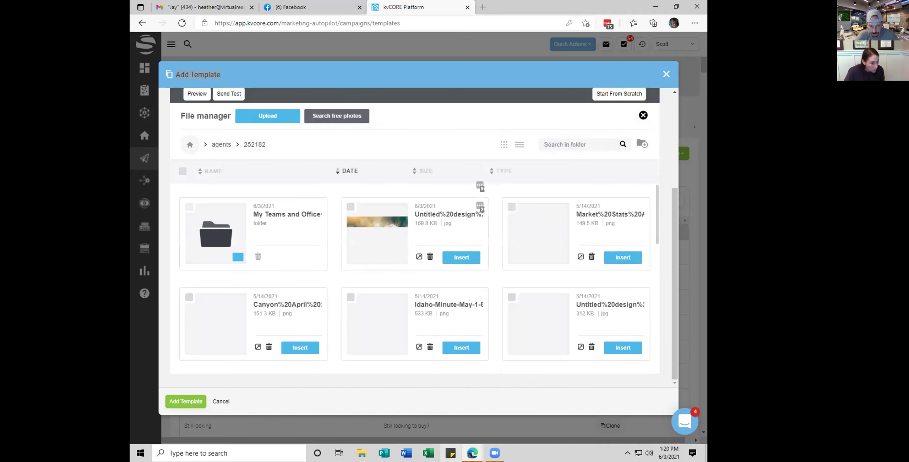
{"action": "left_click", "coordinate": [472, 453]}
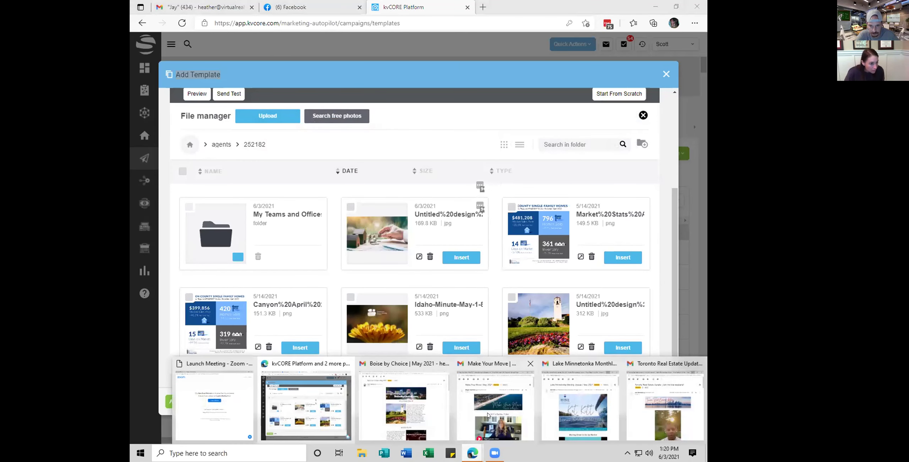
Scroll through the Make Your Move newsletter's photo rows and footer, then close it
{"action": "left_click", "coordinate": [487, 416]}
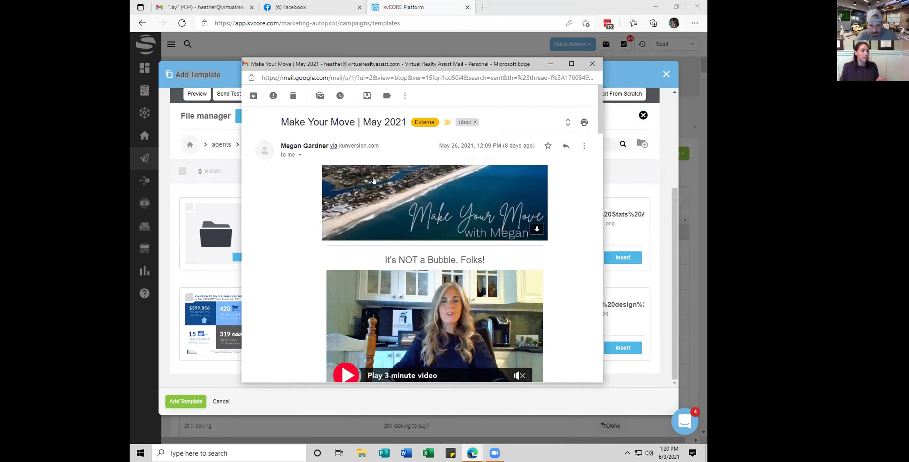
{"action": "scroll", "coordinate": [373, 181], "scroll_direction": "down", "scroll_amount": 3}
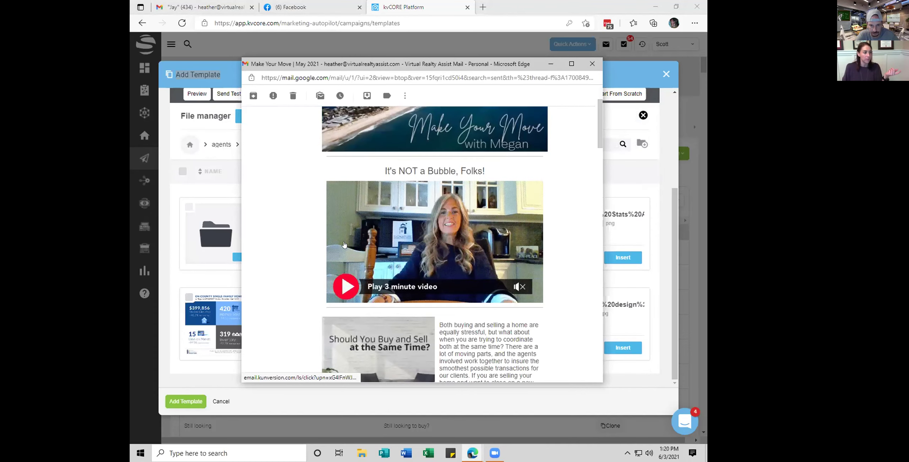
{"action": "scroll", "coordinate": [417, 264], "scroll_direction": "down", "scroll_amount": 1}
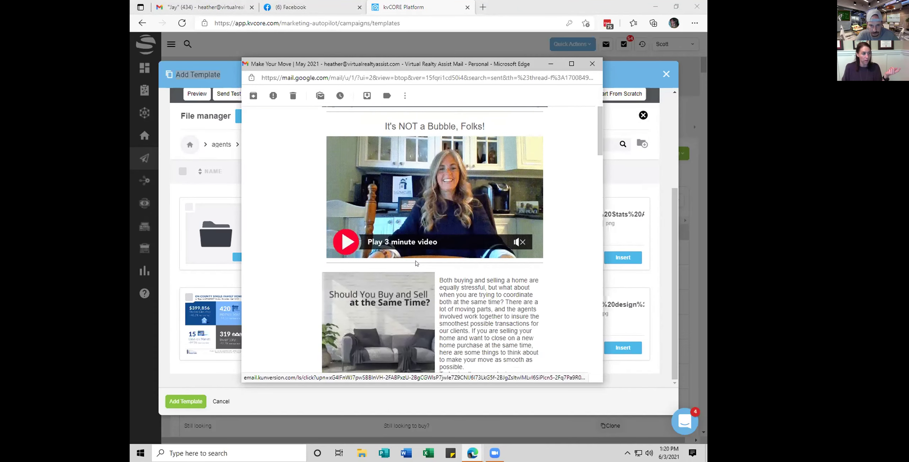
{"action": "scroll", "coordinate": [378, 290], "scroll_direction": "down", "scroll_amount": 2}
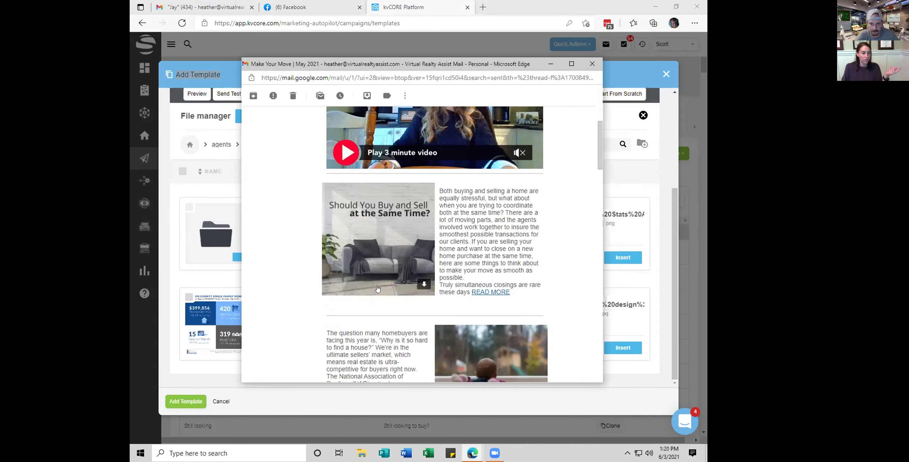
{"action": "scroll", "coordinate": [377, 289], "scroll_direction": "down", "scroll_amount": 1}
{"action": "scroll", "coordinate": [360, 249], "scroll_direction": "down", "scroll_amount": 1}
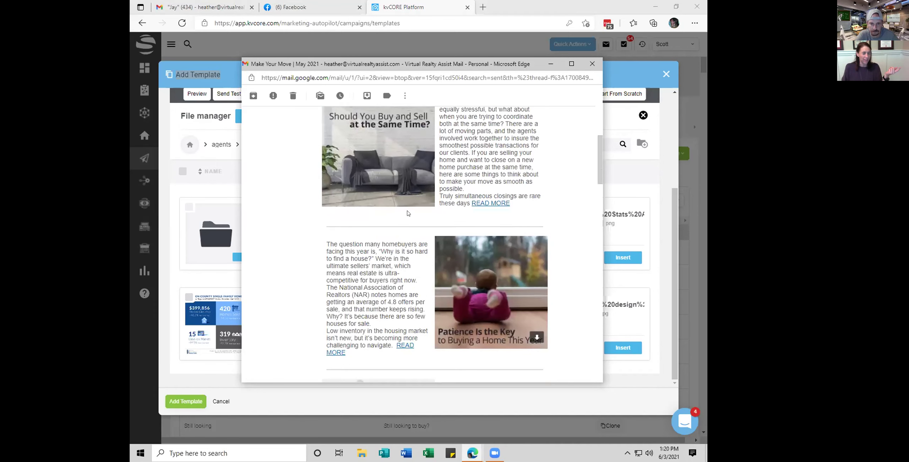
{"action": "scroll", "coordinate": [406, 301], "scroll_direction": "down", "scroll_amount": 2}
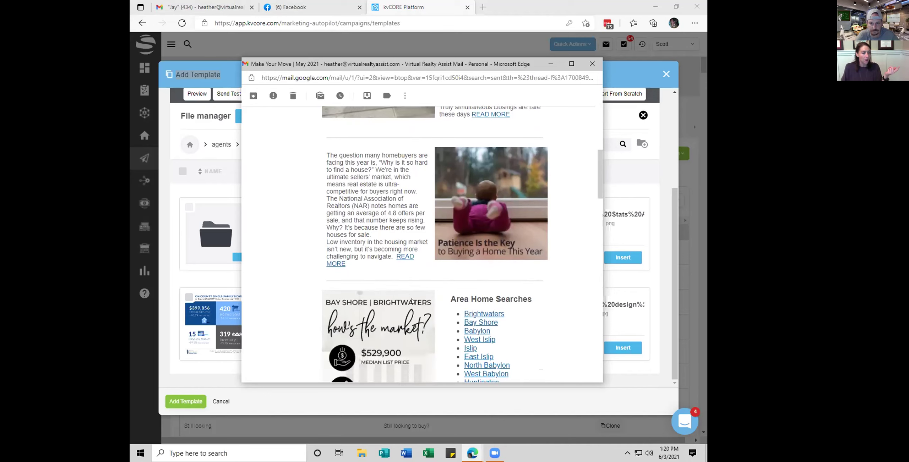
{"action": "scroll", "coordinate": [429, 229], "scroll_direction": "up", "scroll_amount": 3}
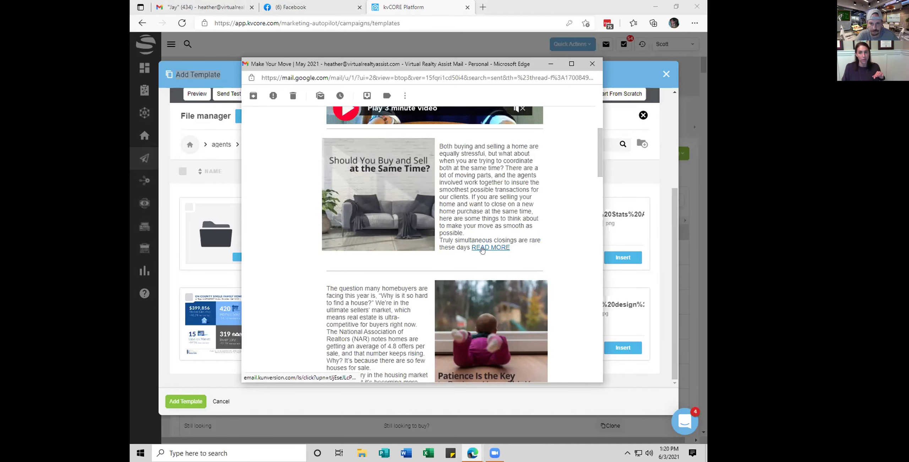
{"action": "scroll", "coordinate": [481, 251], "scroll_direction": "down", "scroll_amount": 2}
{"action": "scroll", "coordinate": [479, 251], "scroll_direction": "down", "scroll_amount": 4}
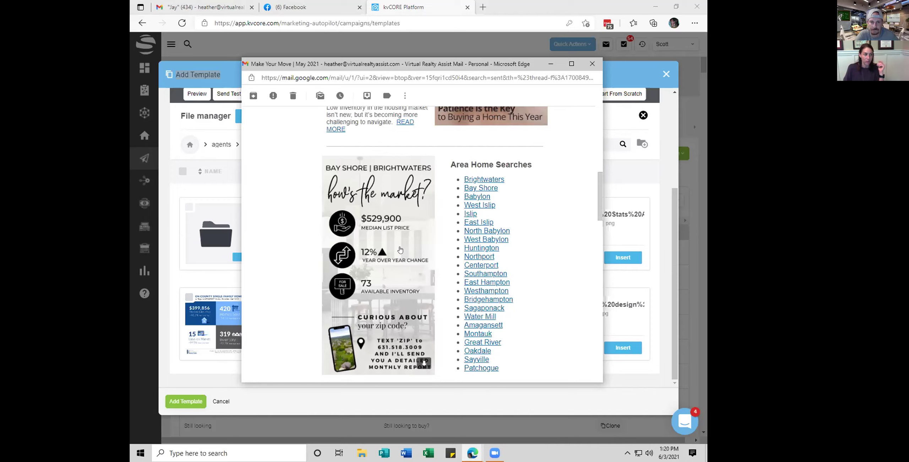
{"action": "scroll", "coordinate": [359, 237], "scroll_direction": "down", "scroll_amount": 3}
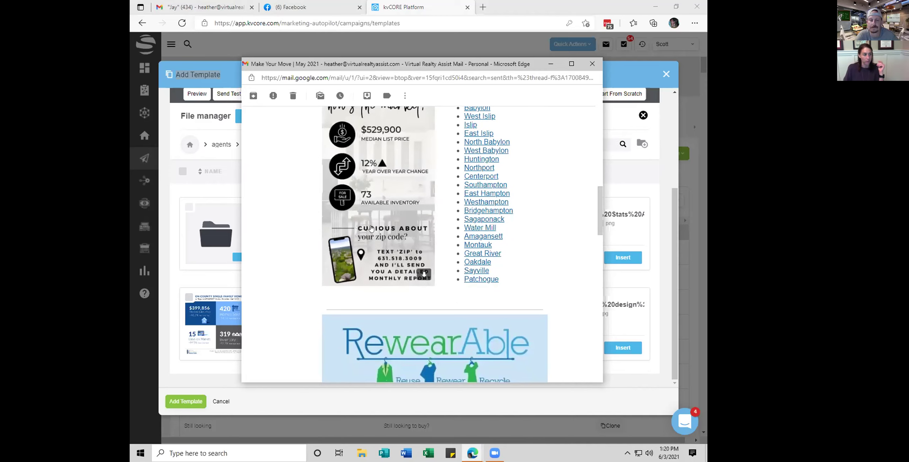
{"action": "scroll", "coordinate": [356, 191], "scroll_direction": "down", "scroll_amount": 9}
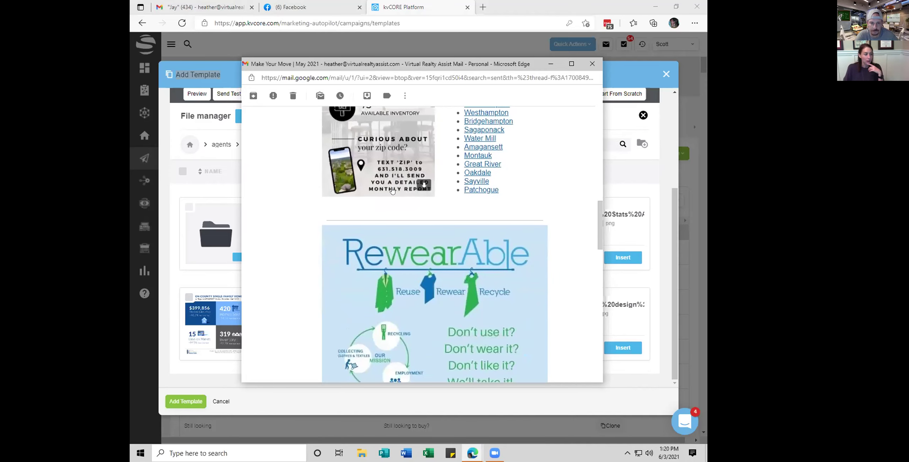
{"action": "scroll", "coordinate": [371, 171], "scroll_direction": "up", "scroll_amount": 3}
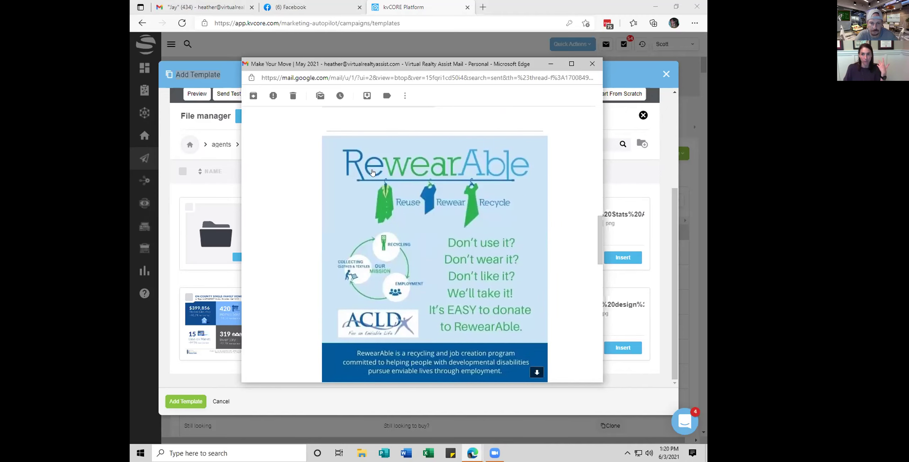
{"action": "scroll", "coordinate": [372, 173], "scroll_direction": "down", "scroll_amount": 4}
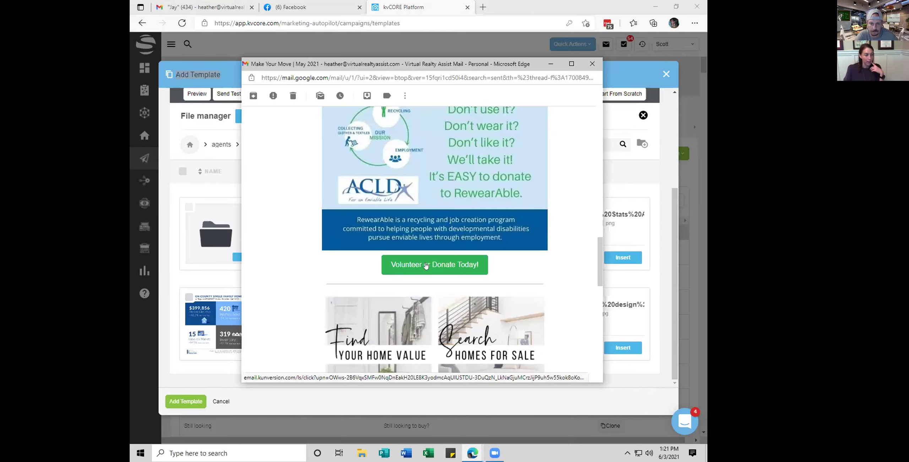
{"action": "scroll", "coordinate": [269, 288], "scroll_direction": "down", "scroll_amount": 2}
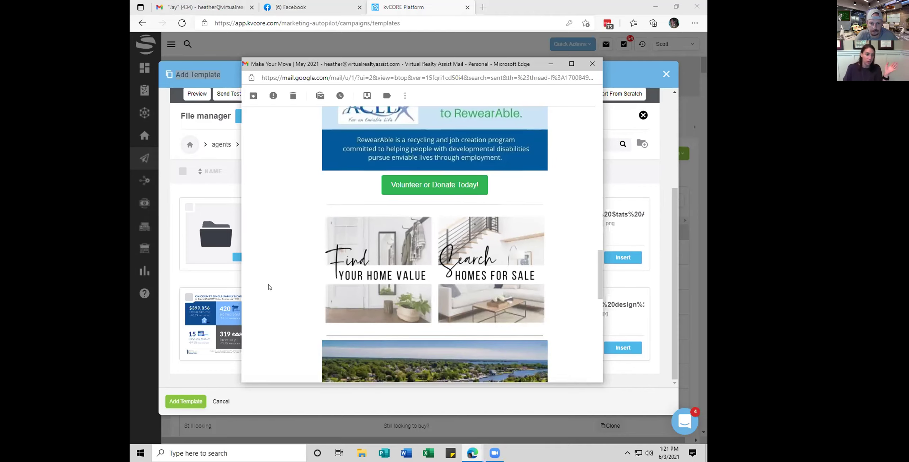
{"action": "scroll", "coordinate": [257, 291], "scroll_direction": "down", "scroll_amount": 1}
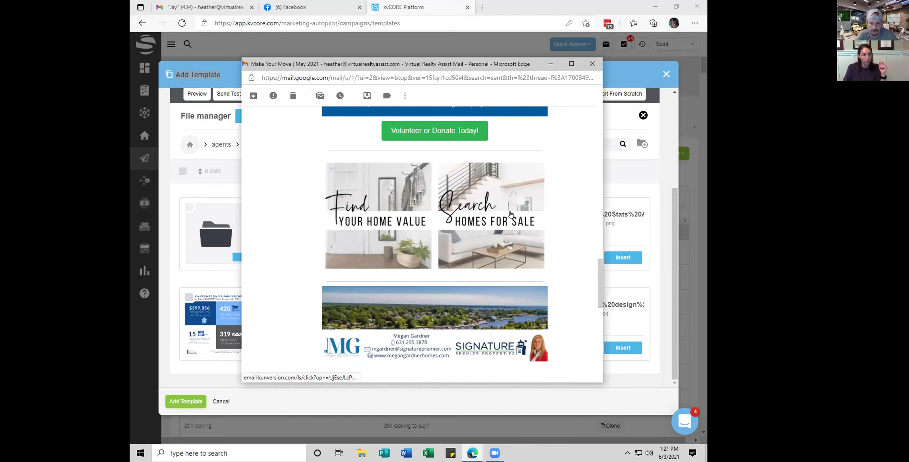
{"action": "scroll", "coordinate": [512, 234], "scroll_direction": "down", "scroll_amount": 2}
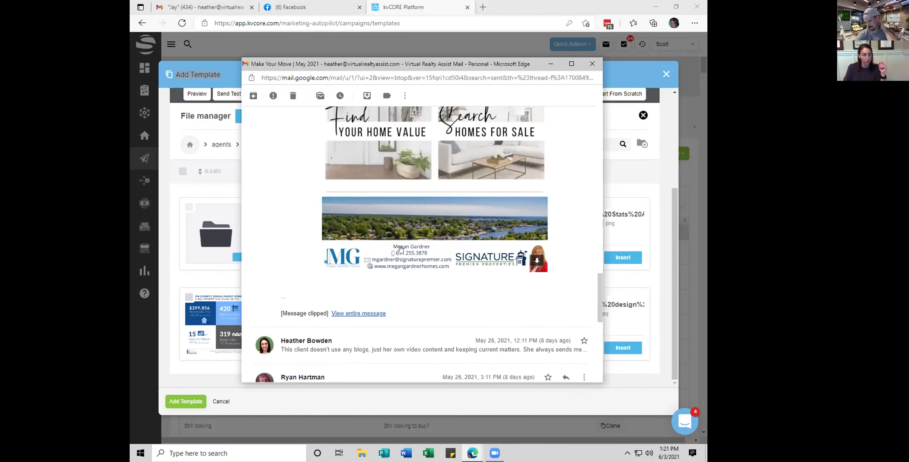
{"action": "scroll", "coordinate": [404, 252], "scroll_direction": "up", "scroll_amount": 2}
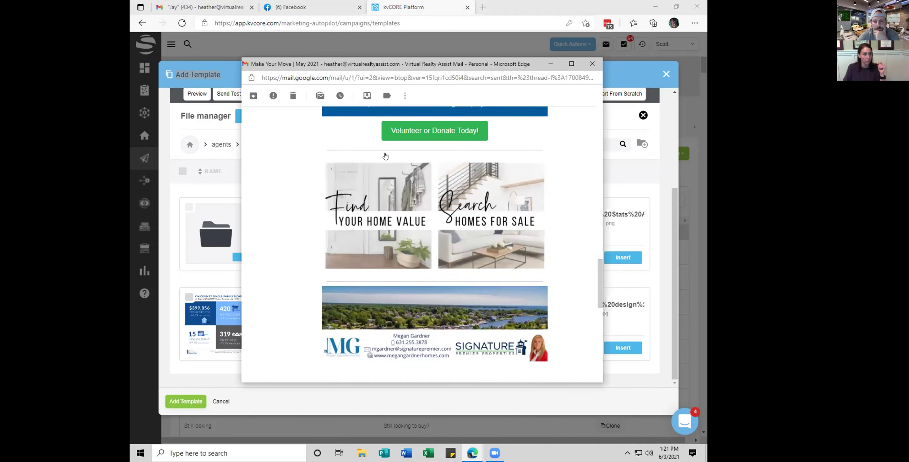
{"action": "left_click", "coordinate": [598, 64]}
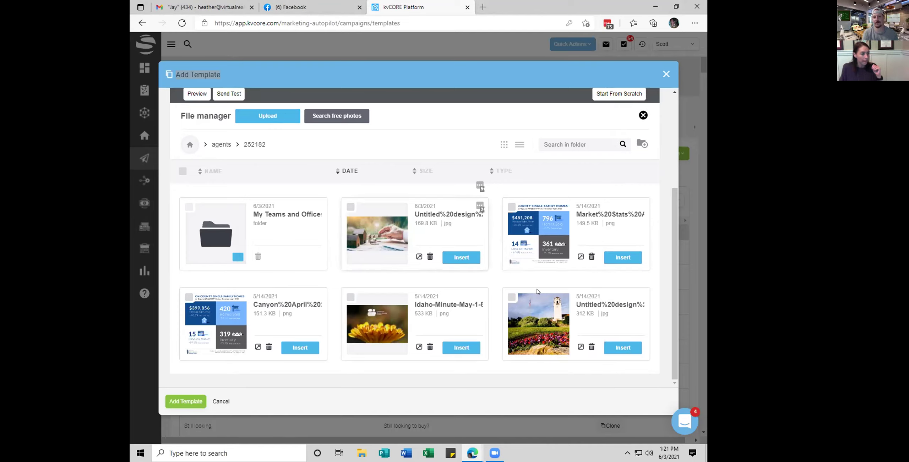
Insert the Boise city-and-mountains photo into the empty image block
{"action": "scroll", "coordinate": [377, 321], "scroll_direction": "down", "scroll_amount": 2}
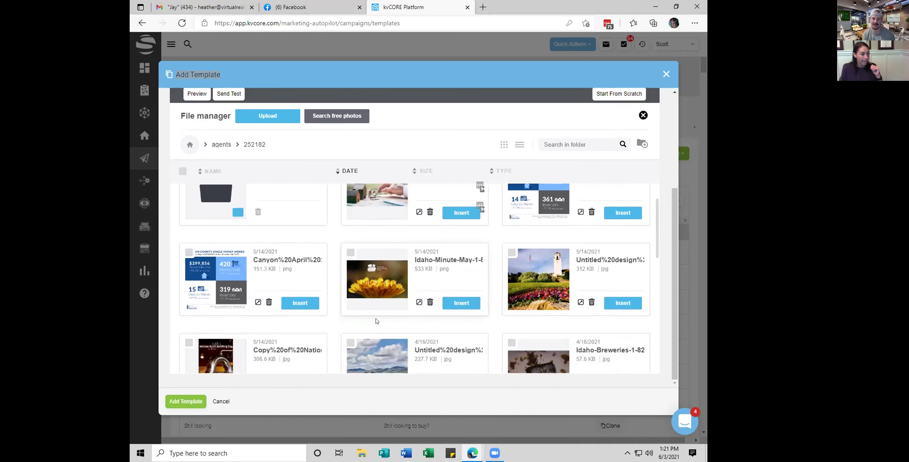
{"action": "scroll", "coordinate": [315, 307], "scroll_direction": "down", "scroll_amount": 2}
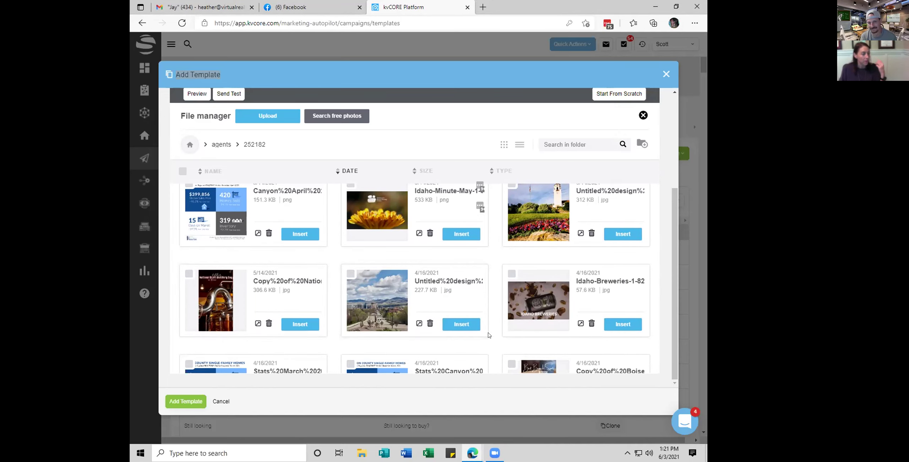
{"action": "left_click", "coordinate": [466, 325]}
{"action": "scroll", "coordinate": [424, 270], "scroll_direction": "up", "scroll_amount": 5}
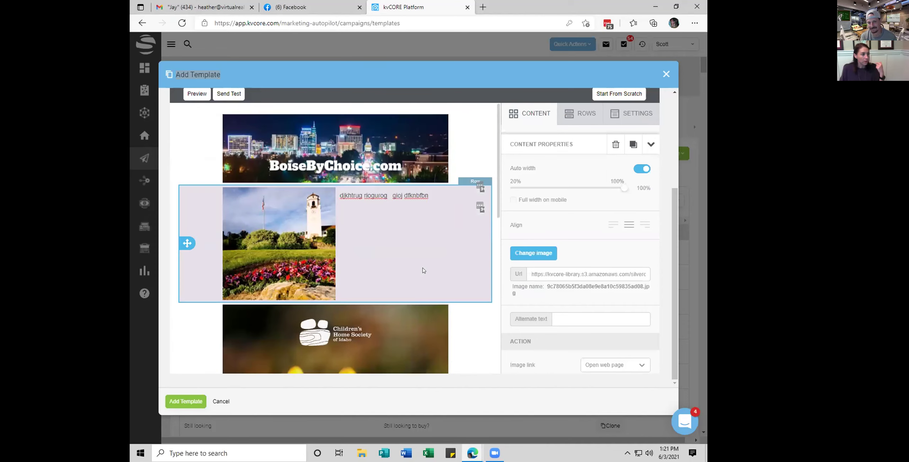
Drag a Video block into the empty right half of the second row, beside the clock-tower photo
{"action": "left_click", "coordinate": [569, 114]}
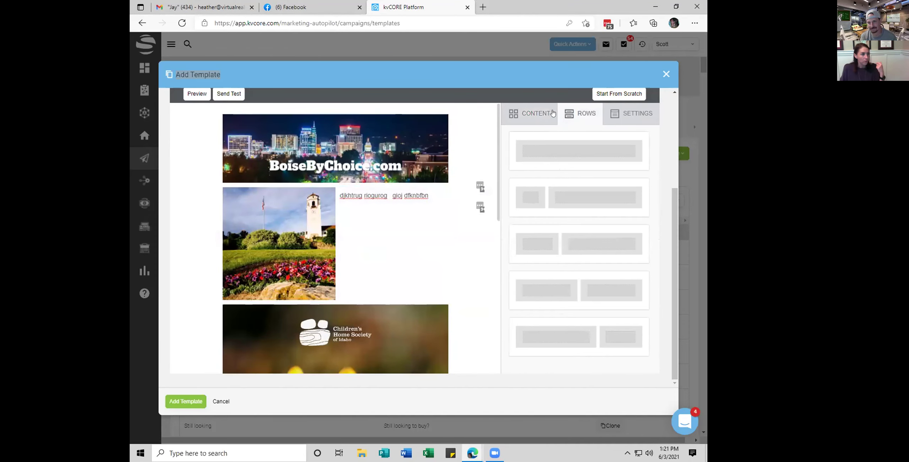
{"action": "left_click", "coordinate": [537, 113]}
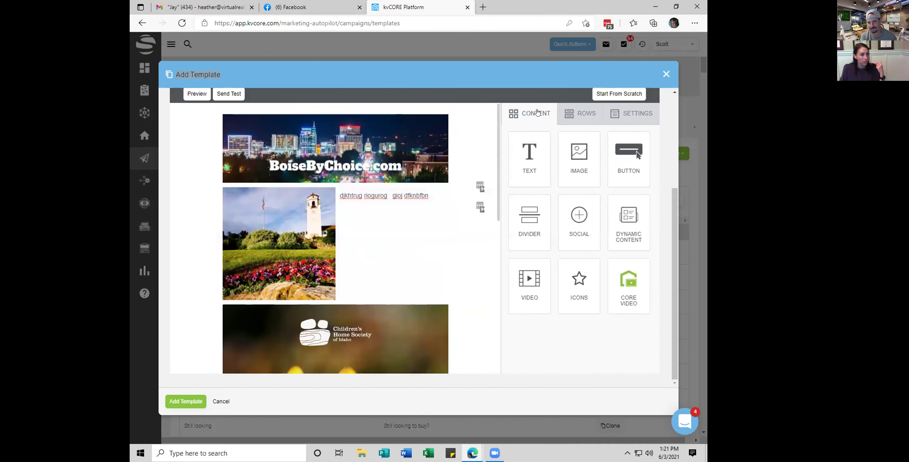
{"action": "left_click_drag", "start_coordinate": [529, 281], "coordinate": [365, 199]}
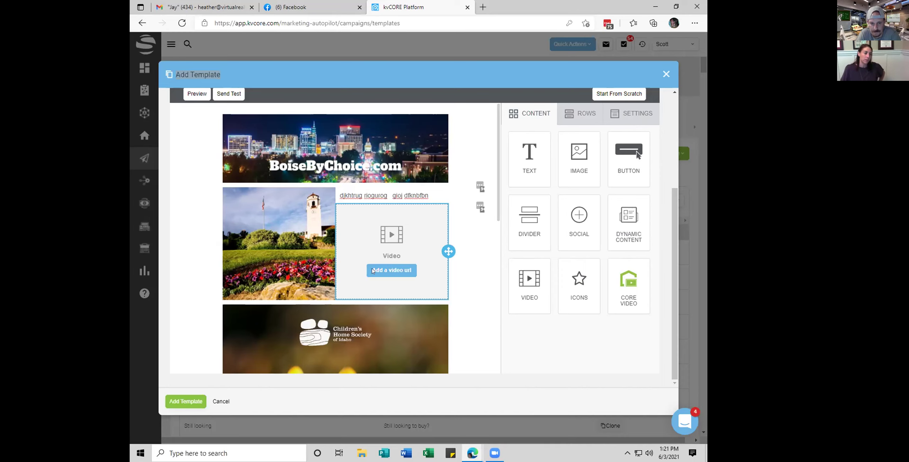
{"action": "scroll", "coordinate": [327, 279], "scroll_direction": "down", "scroll_amount": 10}
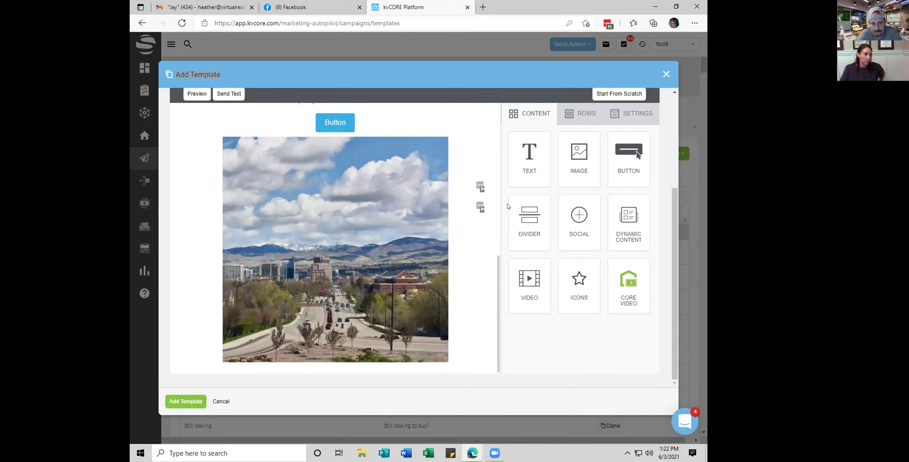
{"action": "left_click", "coordinate": [580, 115]}
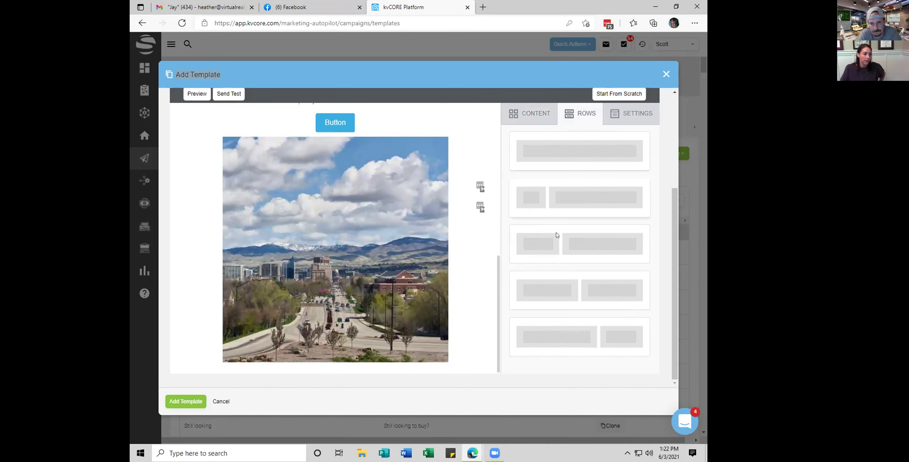
Add a two-column row below the Boise city photo
{"action": "scroll", "coordinate": [564, 227], "scroll_direction": "down", "scroll_amount": 3}
{"action": "left_click_drag", "start_coordinate": [563, 186], "coordinate": [356, 326]}
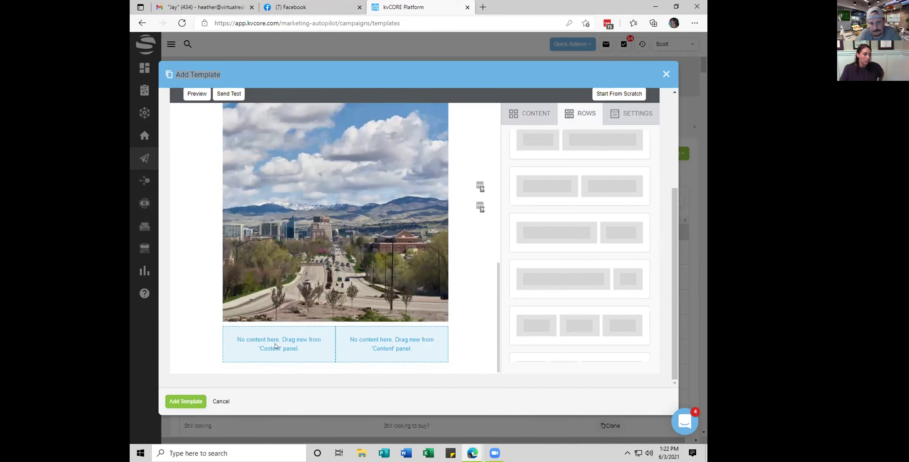
{"action": "left_click", "coordinate": [276, 346]}
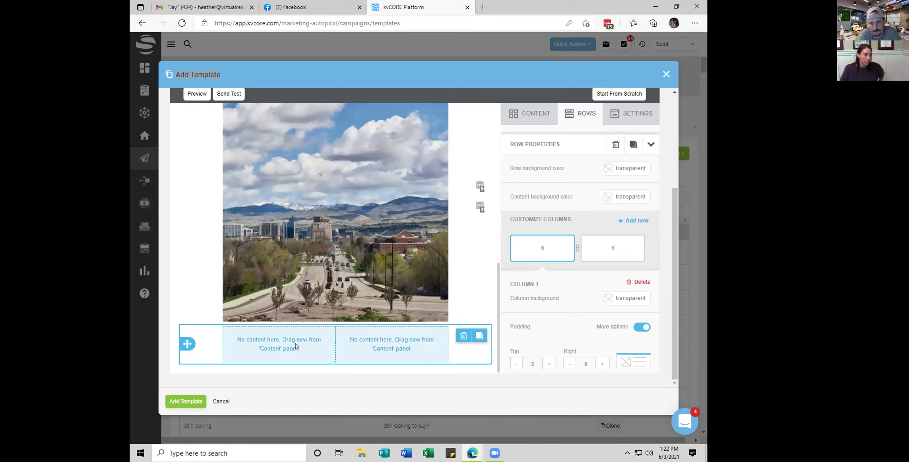
{"action": "left_click", "coordinate": [529, 113]}
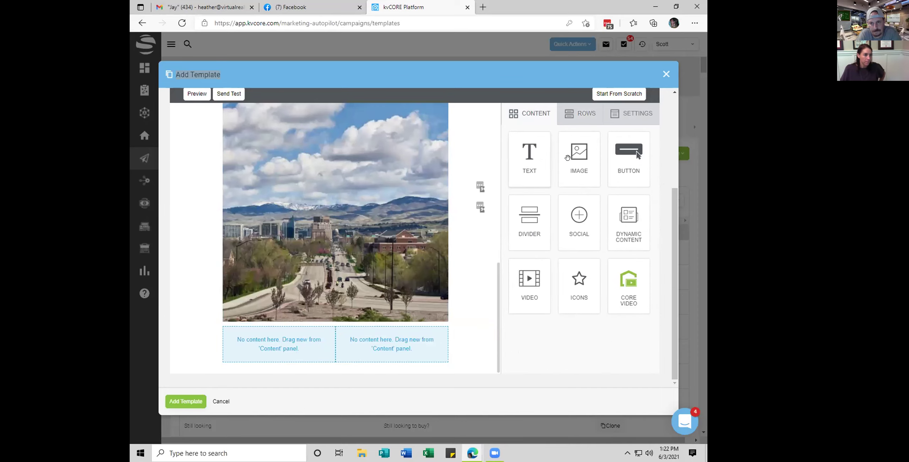
Put image blocks in both columns and browse stored files for the left image
{"action": "left_click_drag", "start_coordinate": [561, 164], "coordinate": [312, 355]}
{"action": "left_click_drag", "start_coordinate": [551, 191], "coordinate": [407, 365]}
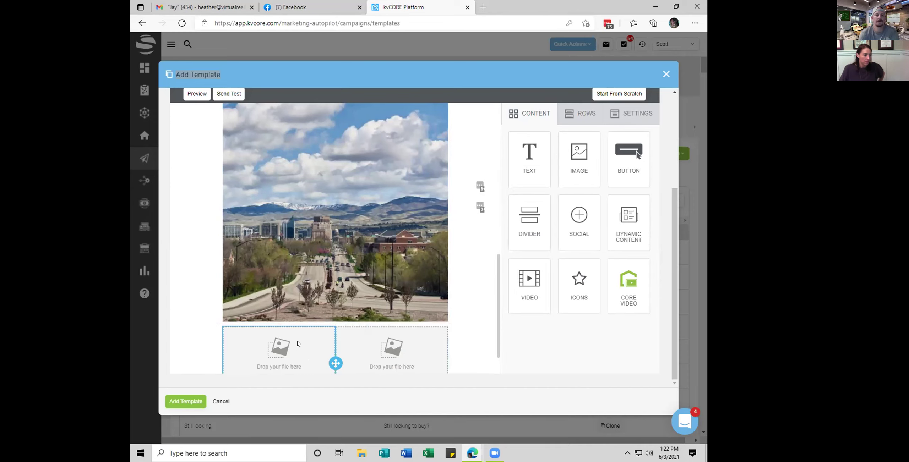
{"action": "left_click", "coordinate": [298, 343]}
{"action": "left_click", "coordinate": [278, 329]}
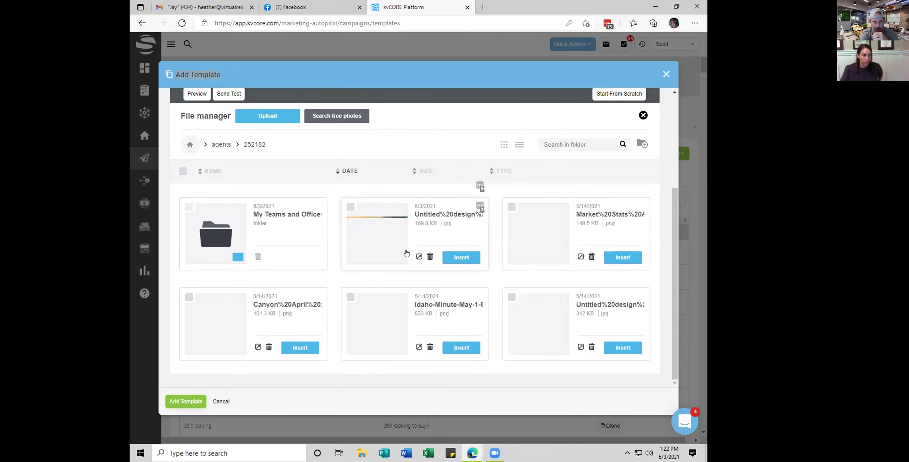
Page through the file manager to page 6 and insert 2.jpg, the 'What's my home worth?' image
{"action": "scroll", "coordinate": [408, 263], "scroll_direction": "down", "scroll_amount": 10}
{"action": "scroll", "coordinate": [355, 280], "scroll_direction": "down", "scroll_amount": 2}
{"action": "left_click", "coordinate": [296, 250]}
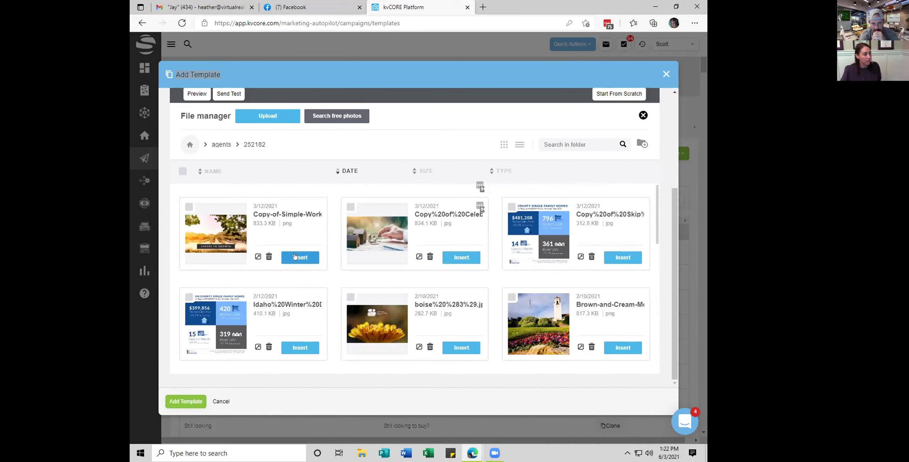
{"action": "scroll", "coordinate": [298, 270], "scroll_direction": "down", "scroll_amount": 5}
{"action": "scroll", "coordinate": [284, 278], "scroll_direction": "down", "scroll_amount": 3}
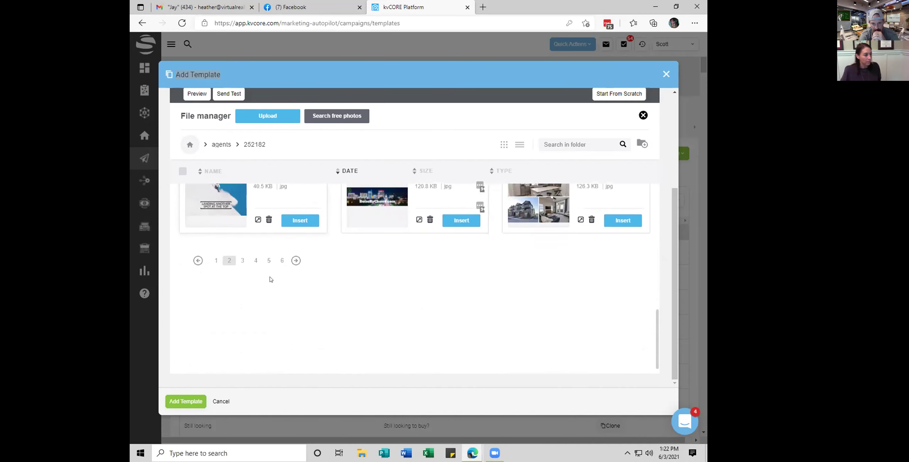
{"action": "left_click", "coordinate": [279, 260]}
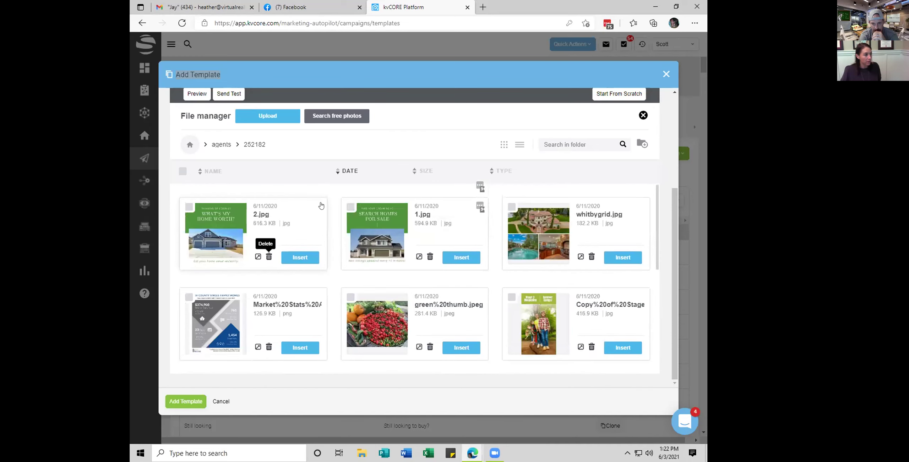
{"action": "left_click", "coordinate": [299, 258]}
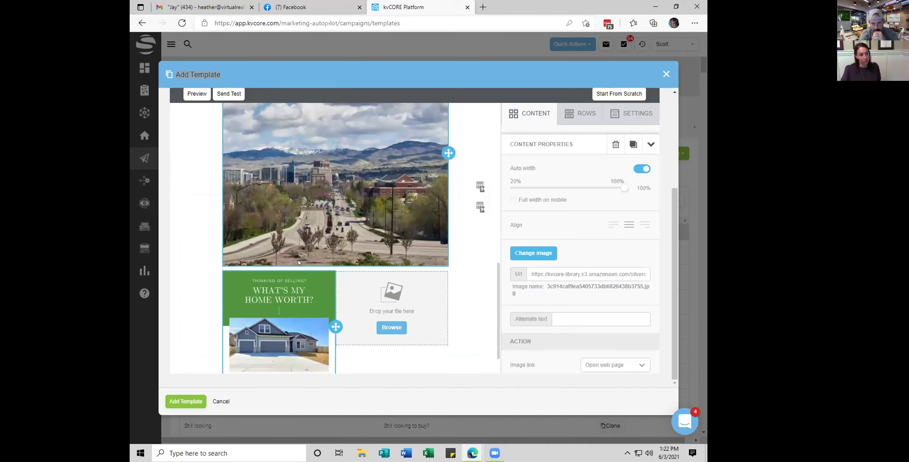
Insert 1.jpg, the Search Homes for Sale image, into the right column block
{"action": "left_click", "coordinate": [392, 328]}
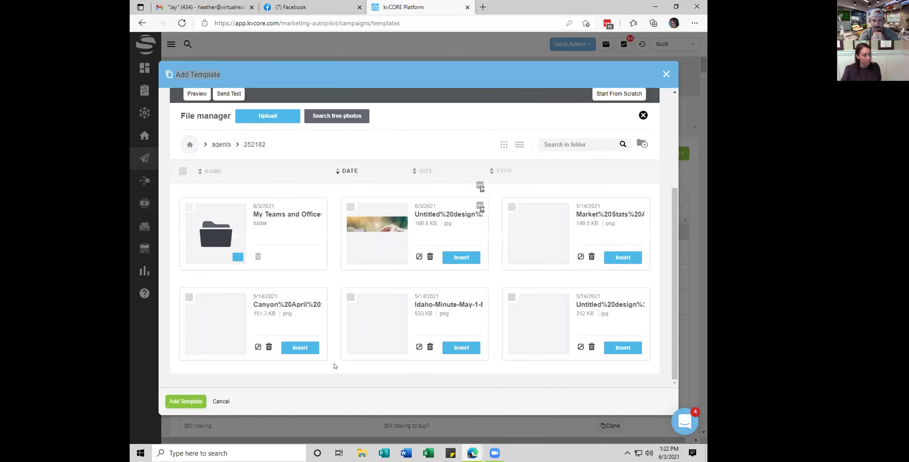
{"action": "scroll", "coordinate": [353, 353], "scroll_direction": "down", "scroll_amount": 5}
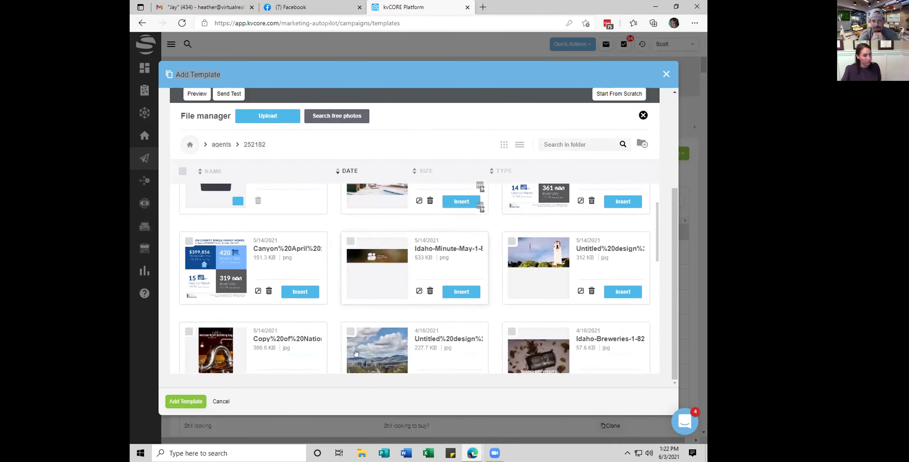
{"action": "scroll", "coordinate": [353, 352], "scroll_direction": "down", "scroll_amount": 5}
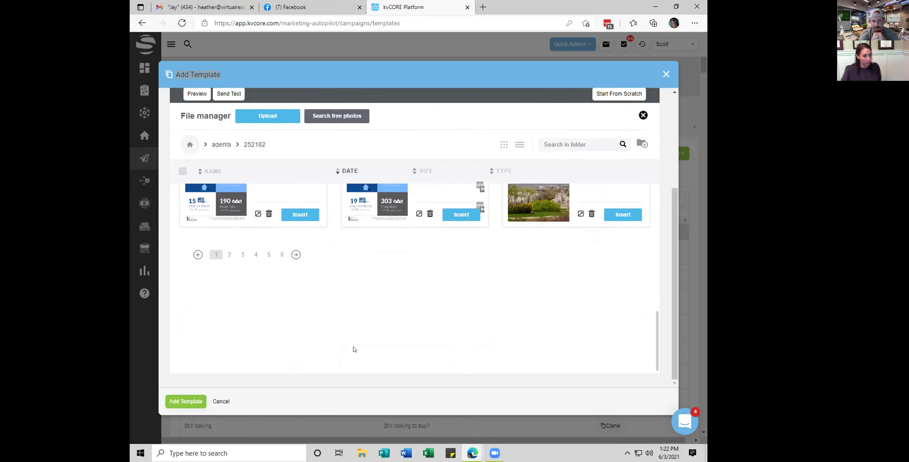
{"action": "left_click", "coordinate": [280, 251]}
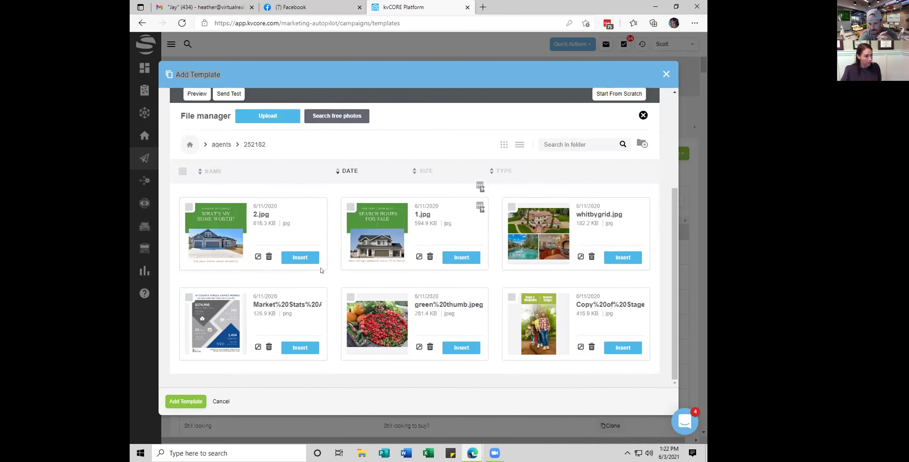
{"action": "scroll", "coordinate": [478, 205], "scroll_direction": "down", "scroll_amount": 5}
{"action": "scroll", "coordinate": [469, 220], "scroll_direction": "up", "scroll_amount": 4}
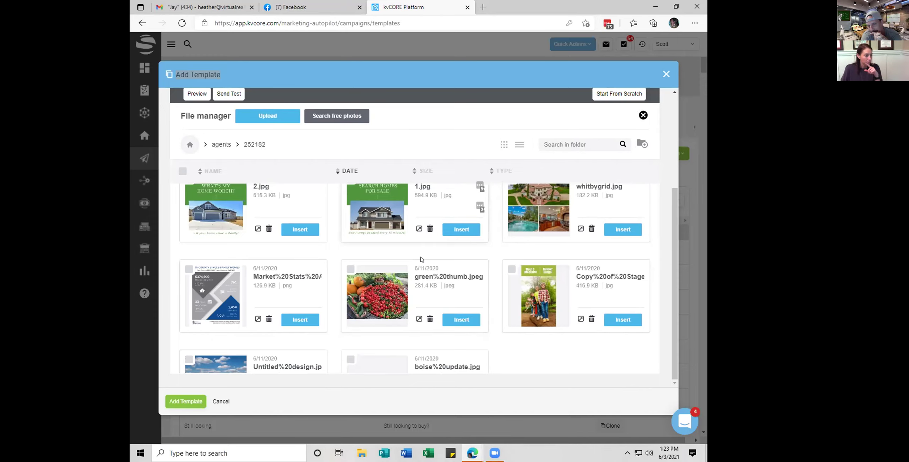
{"action": "scroll", "coordinate": [457, 234], "scroll_direction": "up", "scroll_amount": 1}
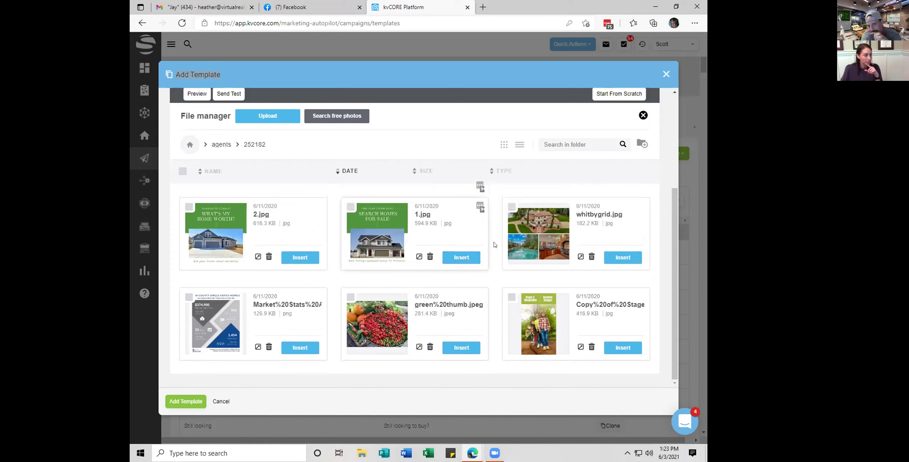
{"action": "scroll", "coordinate": [461, 256], "scroll_direction": "down", "scroll_amount": 2}
{"action": "scroll", "coordinate": [459, 254], "scroll_direction": "up", "scroll_amount": 2}
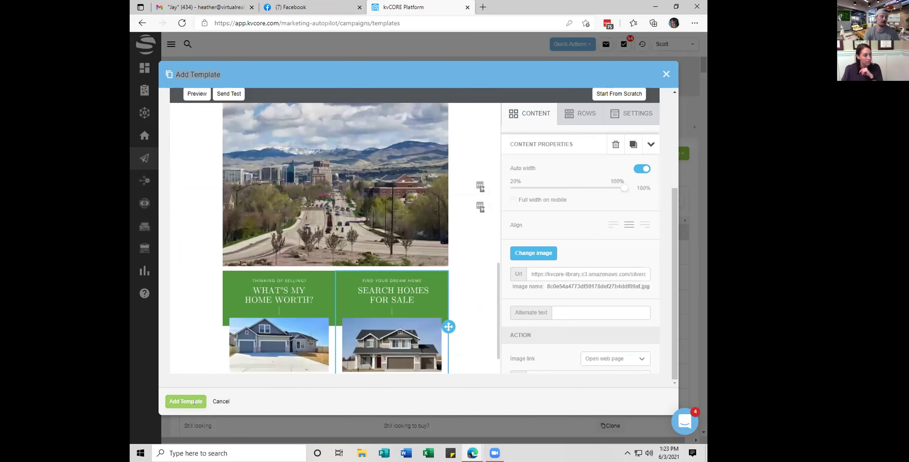
Set All-sides padding to 5 on both the Search Homes and Home Worth images
{"action": "scroll", "coordinate": [197, 303], "scroll_direction": "down", "scroll_amount": 1}
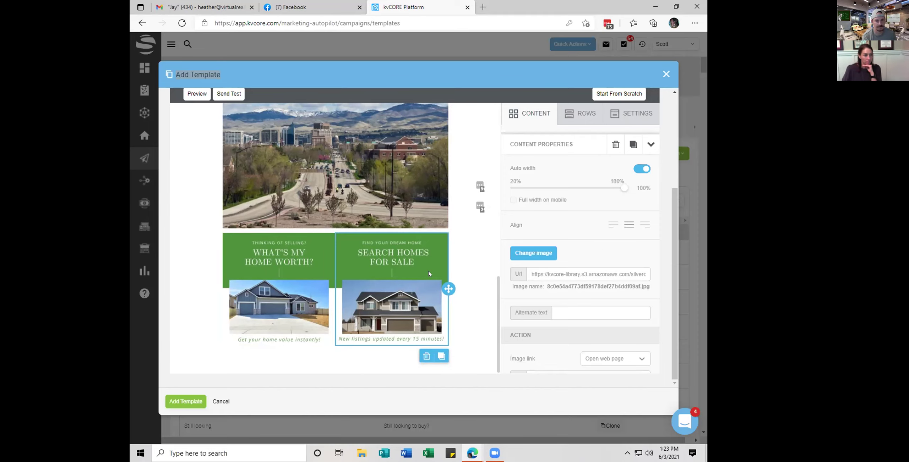
{"action": "left_click", "coordinate": [274, 294]}
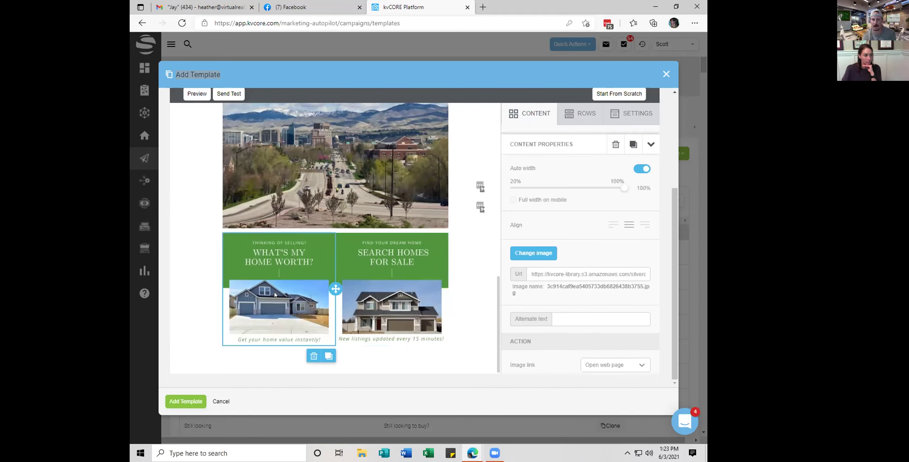
{"action": "scroll", "coordinate": [551, 241], "scroll_direction": "down", "scroll_amount": 3}
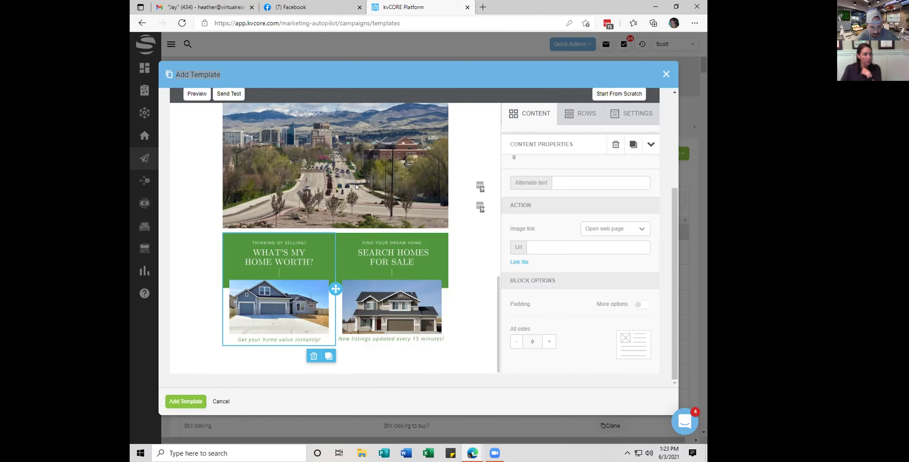
{"action": "left_click", "coordinate": [355, 213]}
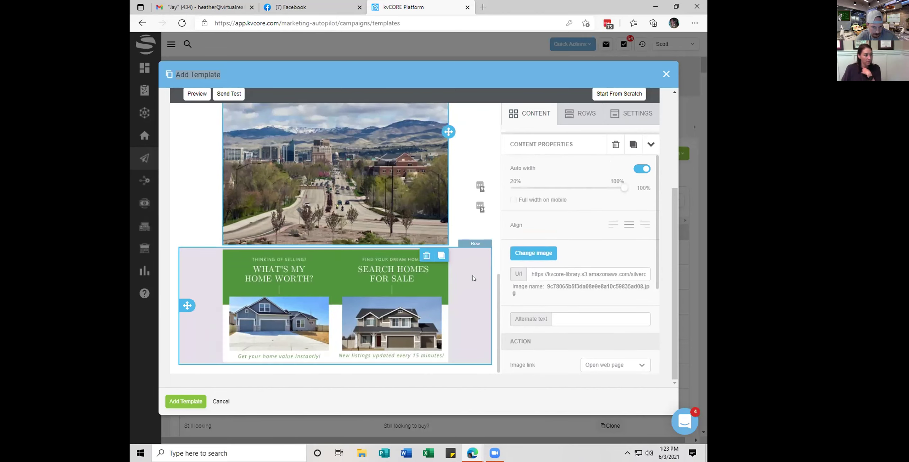
{"action": "left_click", "coordinate": [413, 293]}
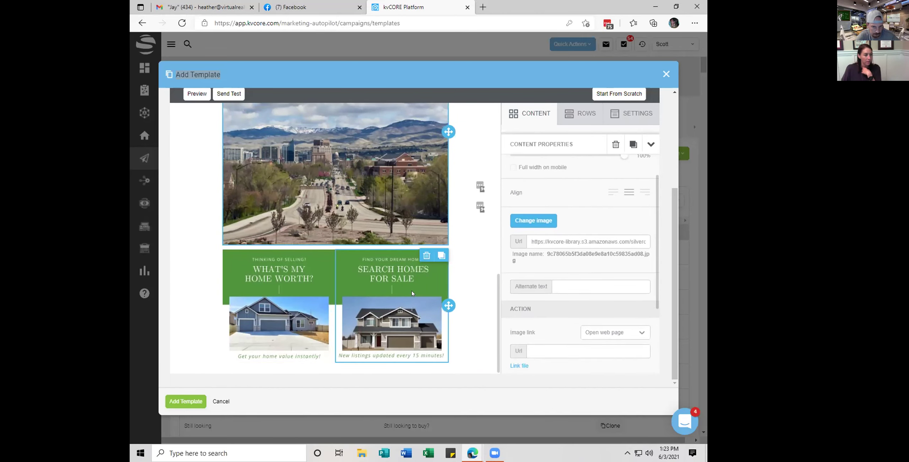
{"action": "scroll", "coordinate": [328, 293], "scroll_direction": "down", "scroll_amount": 1}
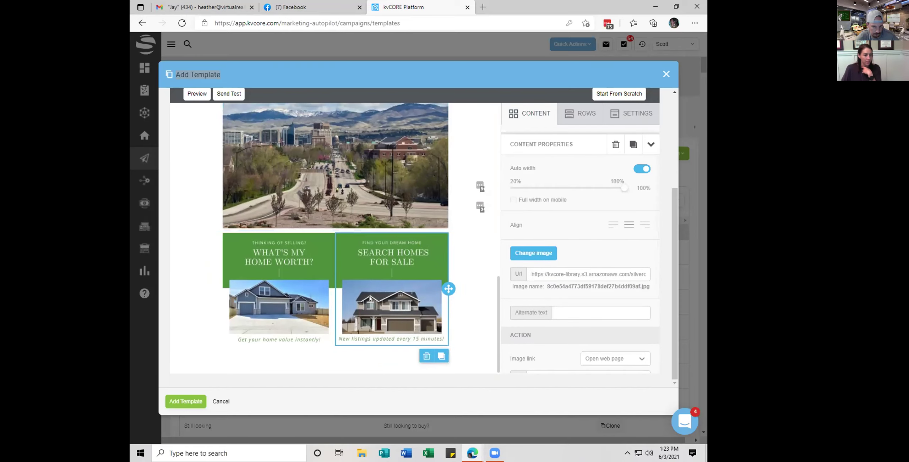
{"action": "scroll", "coordinate": [586, 257], "scroll_direction": "down", "scroll_amount": 4}
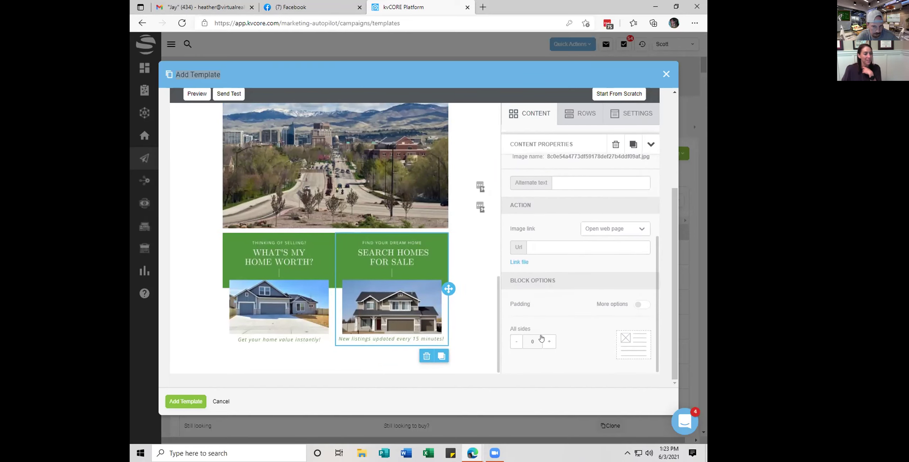
{"action": "left_click", "coordinate": [548, 342]}
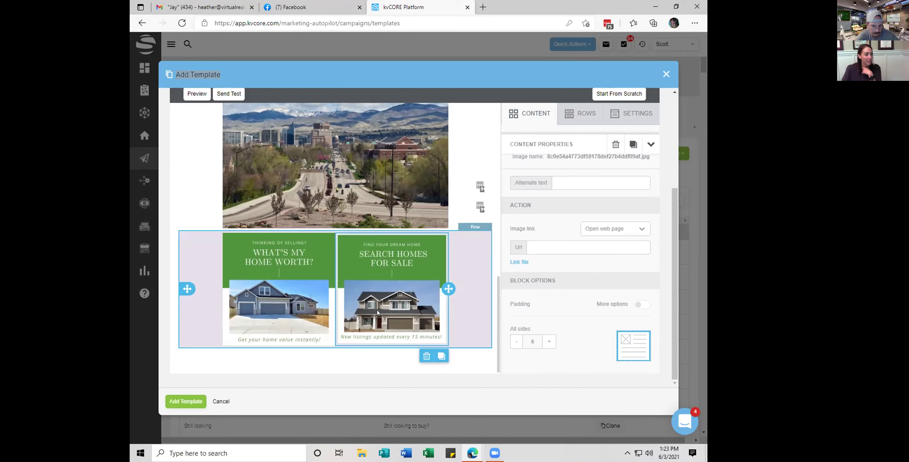
{"action": "left_click", "coordinate": [306, 308]}
{"action": "scroll", "coordinate": [568, 301], "scroll_direction": "down", "scroll_amount": 4}
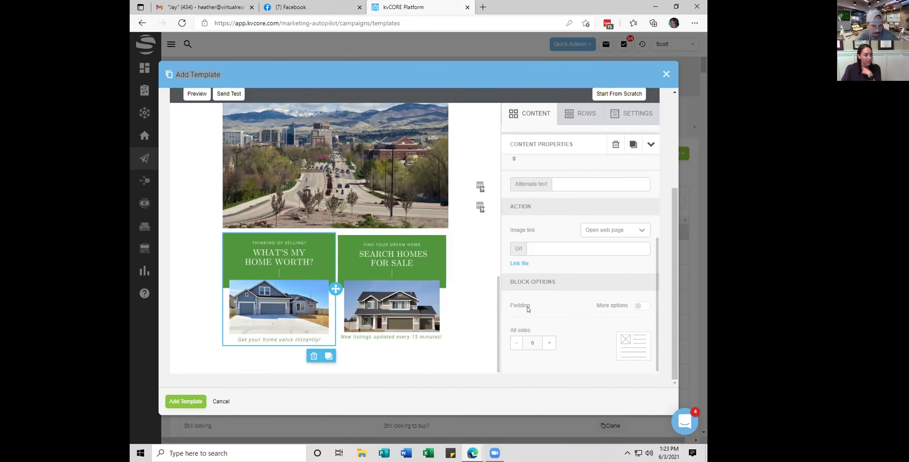
{"action": "left_click", "coordinate": [546, 343]}
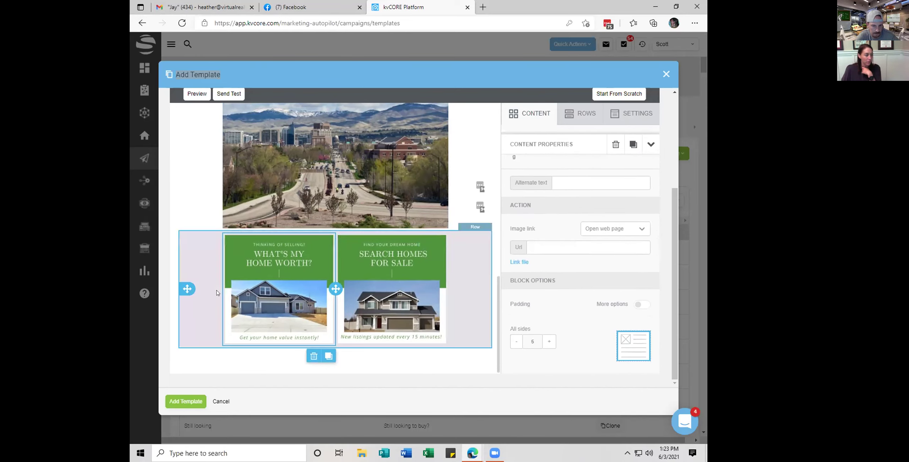
Add a one-column row beneath the two-image promo row
{"action": "left_click", "coordinate": [192, 237]}
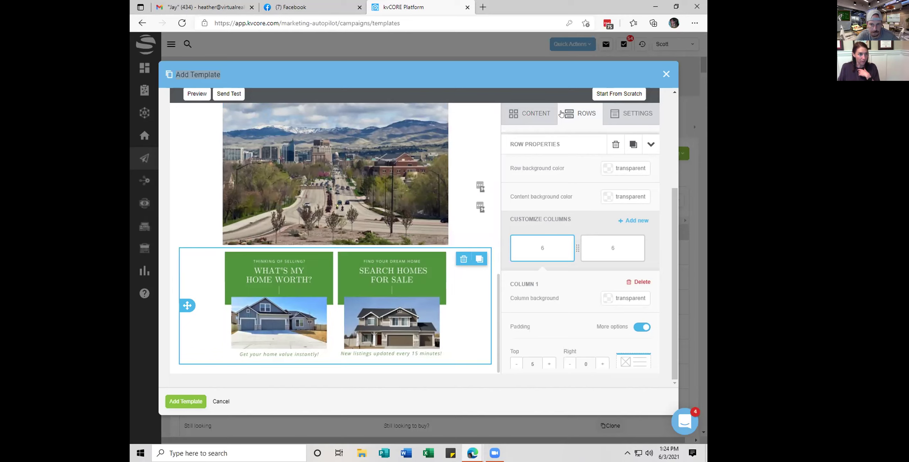
{"action": "left_click", "coordinate": [548, 130]}
{"action": "left_click_drag", "start_coordinate": [578, 244], "coordinate": [315, 358]}
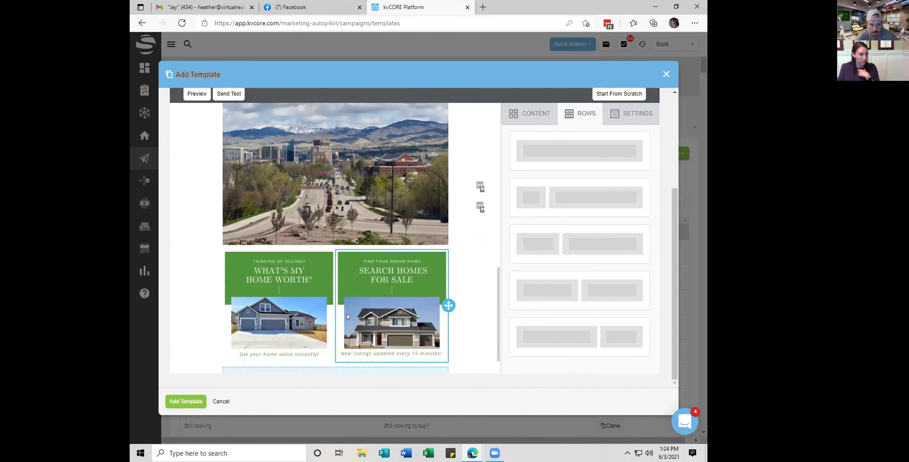
Place an image block in the empty row and browse the stored images
{"action": "left_click", "coordinate": [528, 113]}
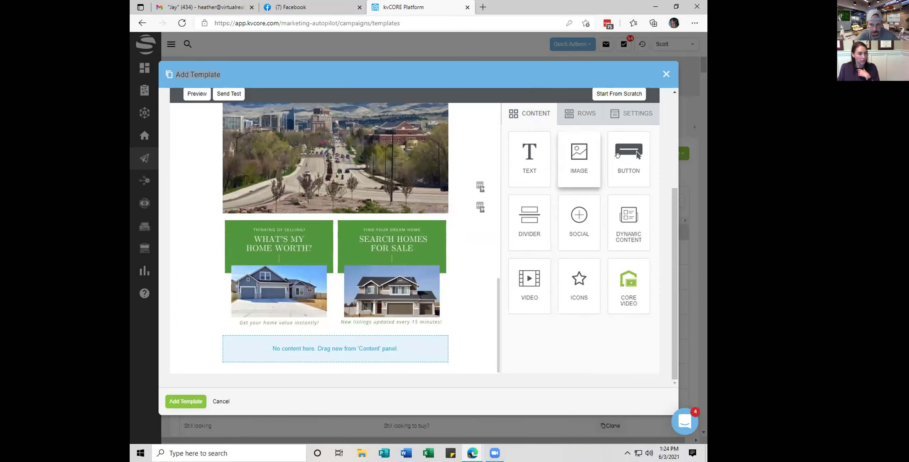
{"action": "left_click_drag", "start_coordinate": [578, 163], "coordinate": [346, 341]}
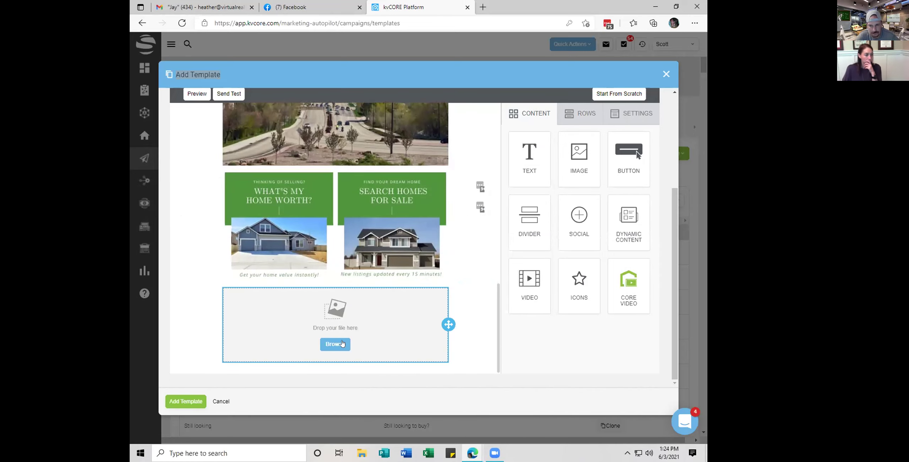
{"action": "left_click", "coordinate": [335, 344]}
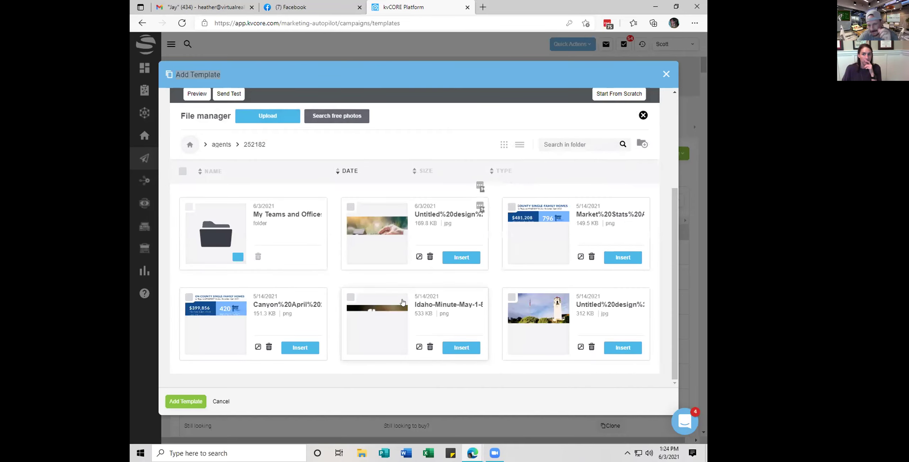
{"action": "scroll", "coordinate": [412, 301], "scroll_direction": "down", "scroll_amount": 1}
{"action": "scroll", "coordinate": [412, 301], "scroll_direction": "down", "scroll_amount": 10}
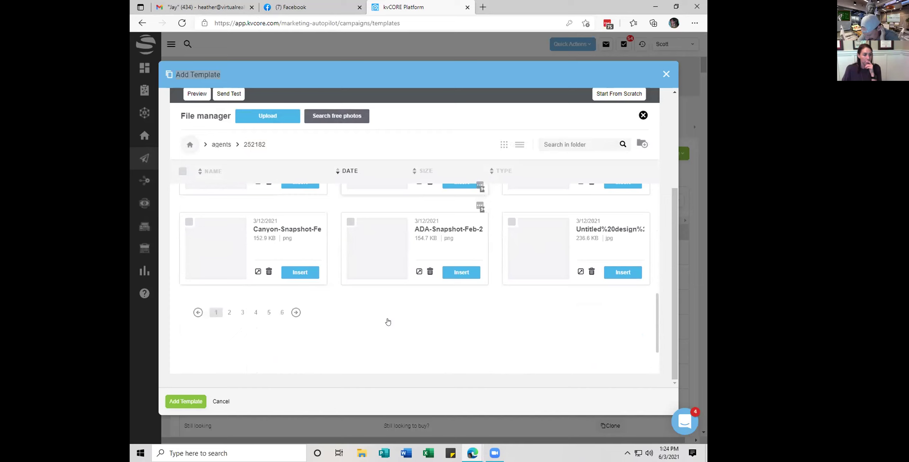
{"action": "left_click", "coordinate": [227, 251]}
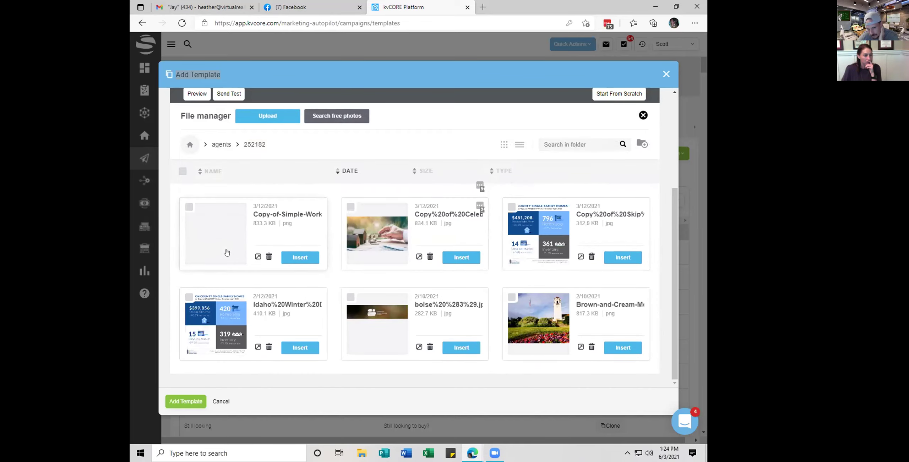
Find the Boise By Choice skyline banner on the last page of images and insert it
{"action": "scroll", "coordinate": [288, 275], "scroll_direction": "down", "scroll_amount": 5}
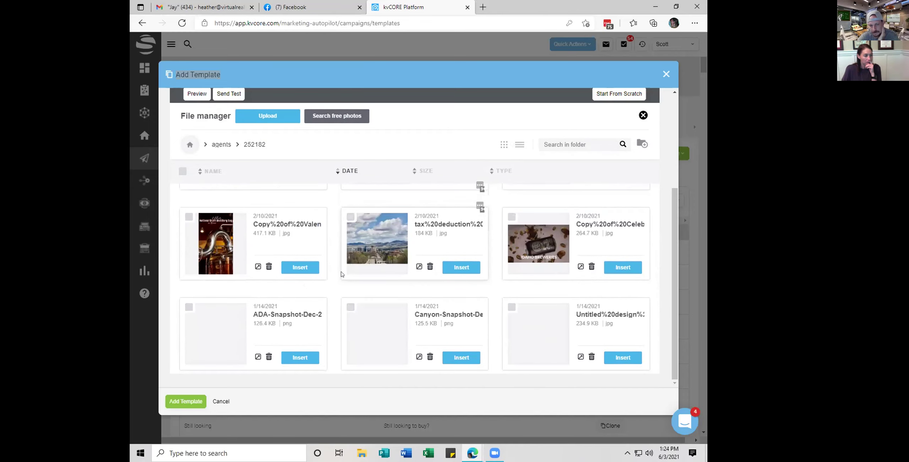
{"action": "scroll", "coordinate": [335, 309], "scroll_direction": "down", "scroll_amount": 5}
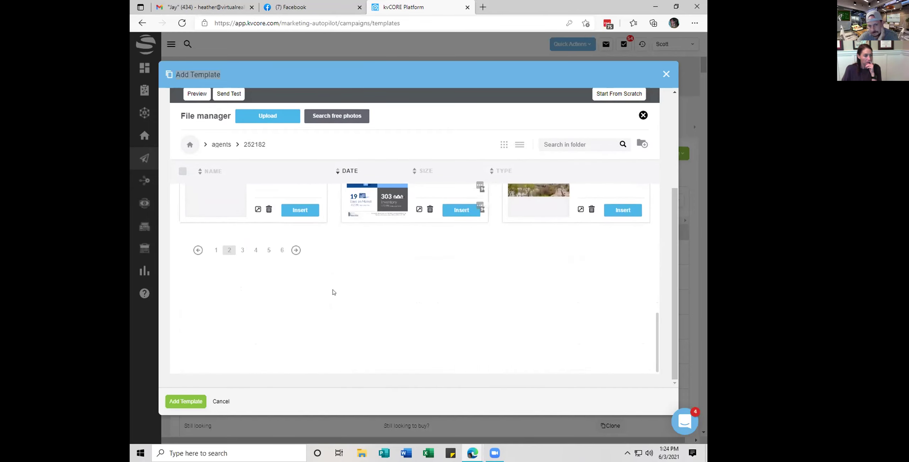
{"action": "left_click", "coordinate": [281, 250]}
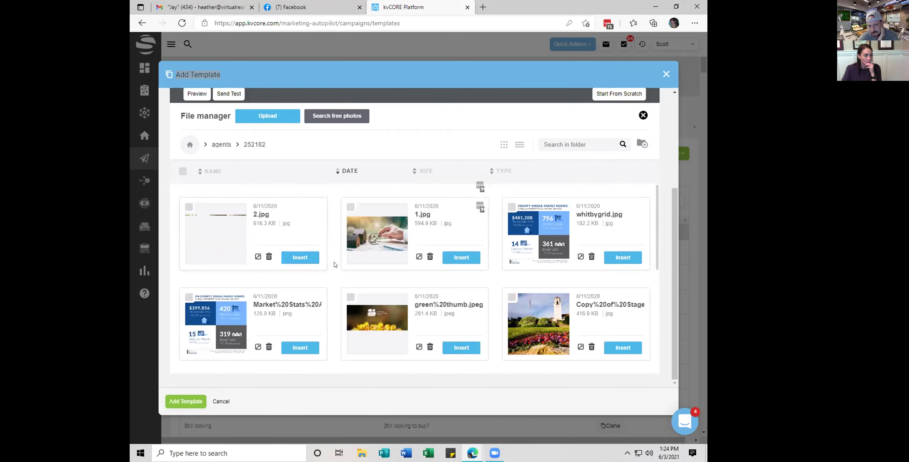
{"action": "scroll", "coordinate": [400, 265], "scroll_direction": "down", "scroll_amount": 5}
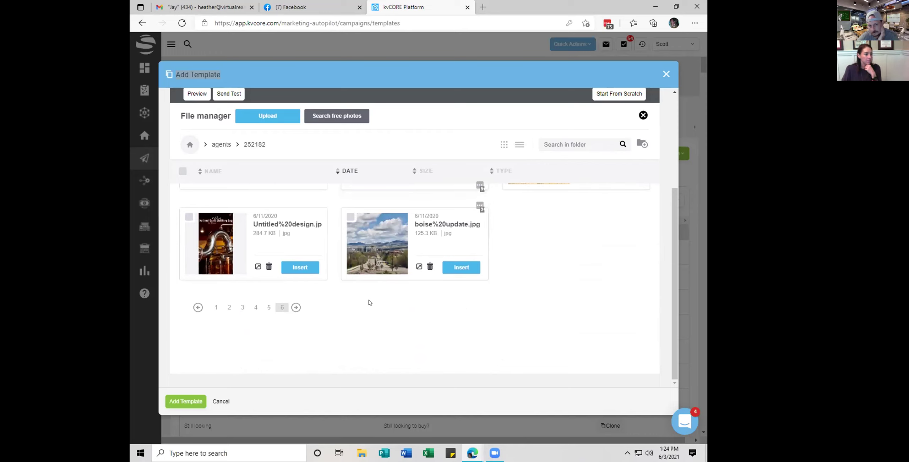
{"action": "scroll", "coordinate": [305, 280], "scroll_direction": "up", "scroll_amount": 1}
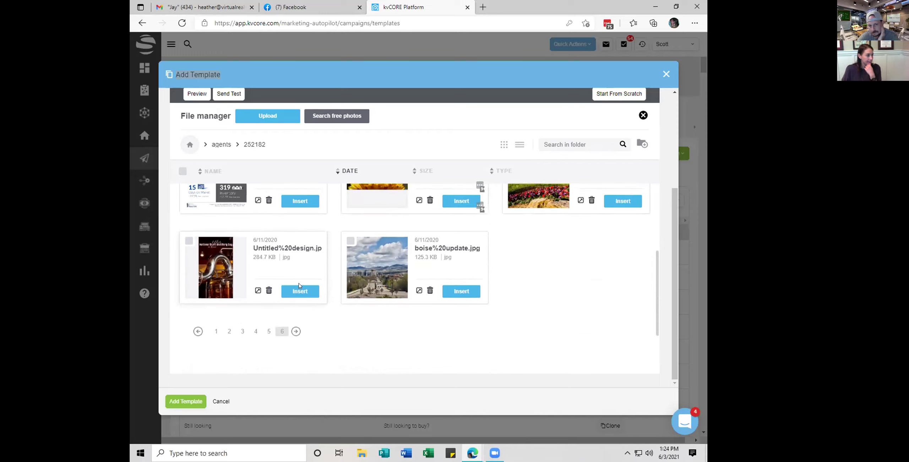
{"action": "left_click", "coordinate": [282, 335]}
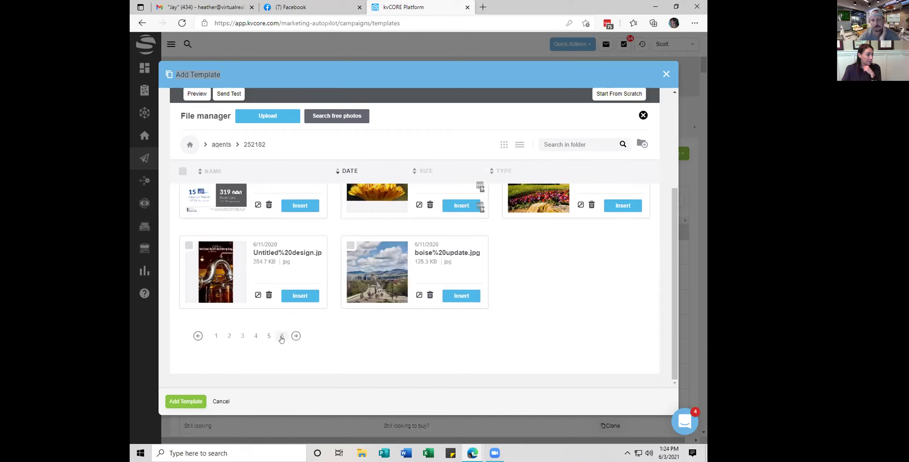
{"action": "scroll", "coordinate": [280, 321], "scroll_direction": "down", "scroll_amount": 2}
{"action": "scroll", "coordinate": [280, 307], "scroll_direction": "up", "scroll_amount": 3}
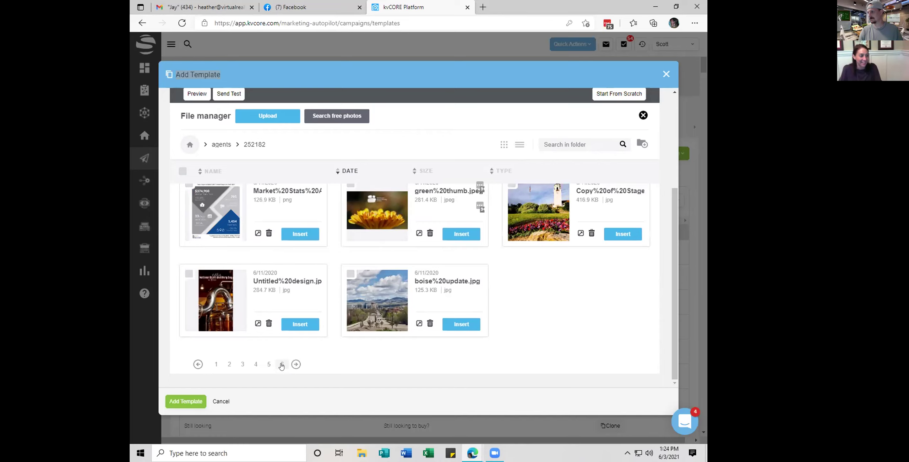
{"action": "left_click", "coordinate": [283, 364]}
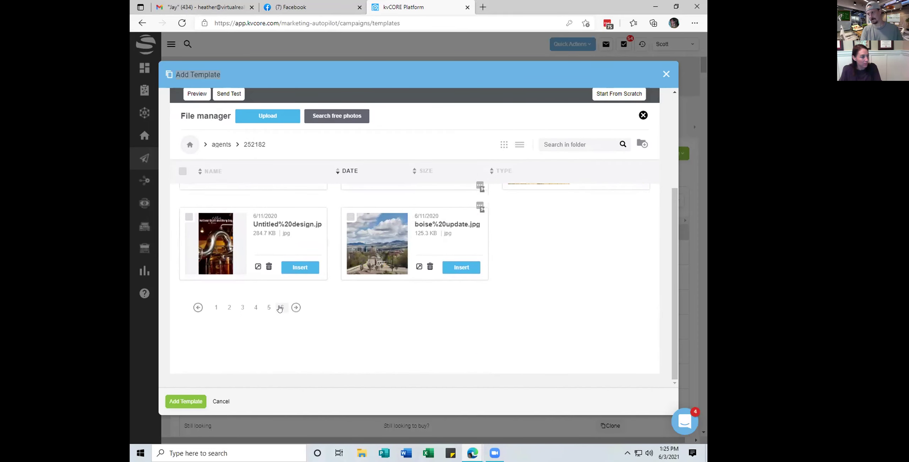
{"action": "left_click", "coordinate": [283, 308]}
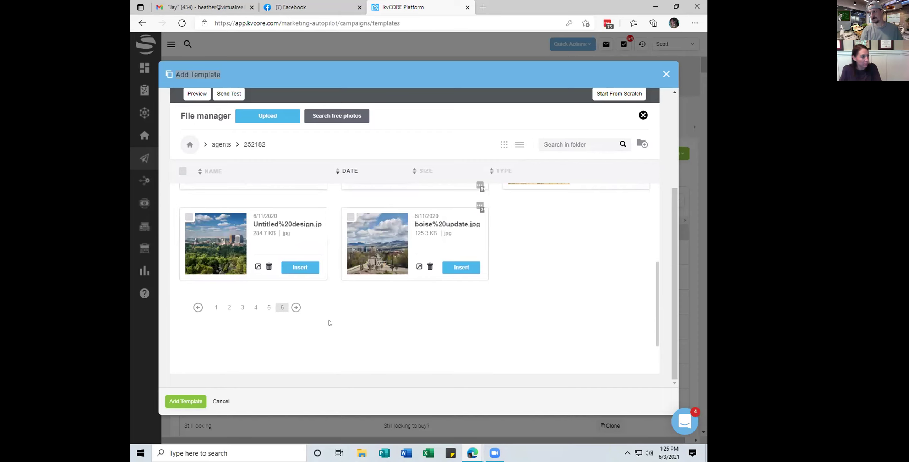
{"action": "scroll", "coordinate": [331, 321], "scroll_direction": "up", "scroll_amount": 3}
{"action": "scroll", "coordinate": [333, 316], "scroll_direction": "down", "scroll_amount": 1}
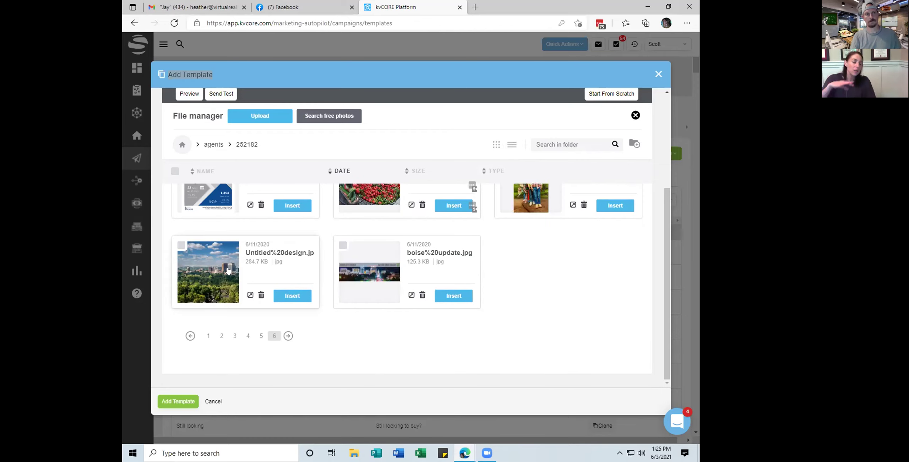
{"action": "left_click", "coordinate": [453, 296]}
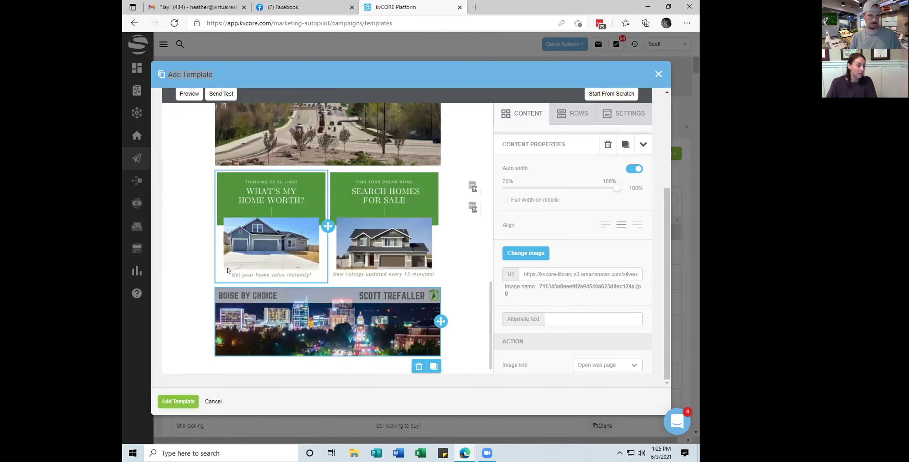
{"action": "scroll", "coordinate": [594, 170], "scroll_direction": "down", "scroll_amount": 3}
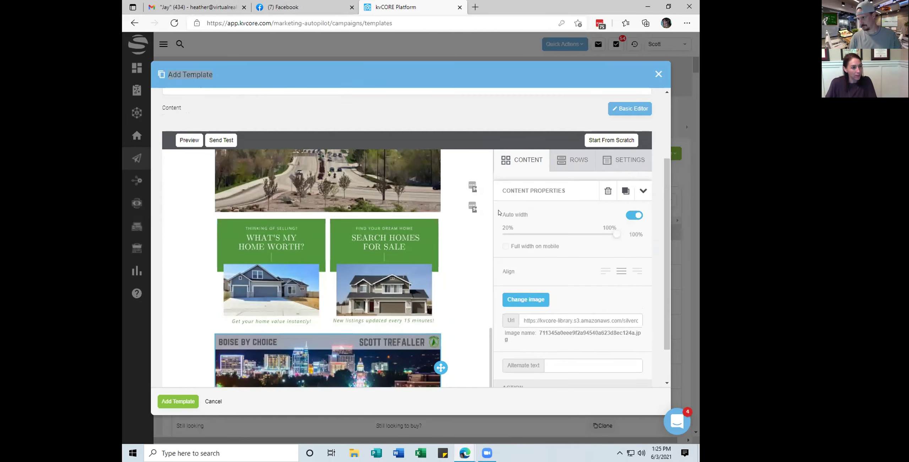
Drag a Dynamic Content block into the email below the road photo
{"action": "left_click", "coordinate": [524, 159]}
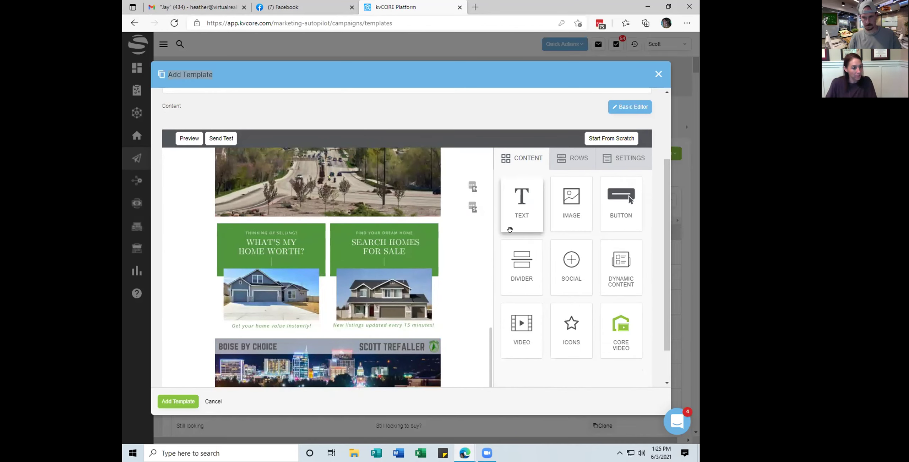
{"action": "mouse_move", "coordinate": [620, 264]}
{"action": "left_mouse_down"}
{"action": "mouse_move", "coordinate": [450, 314]}
{"action": "mouse_move", "coordinate": [373, 369]}
{"action": "left_mouse_up"}
{"action": "left_click_drag", "start_coordinate": [314, 227], "coordinate": [327, 220]}
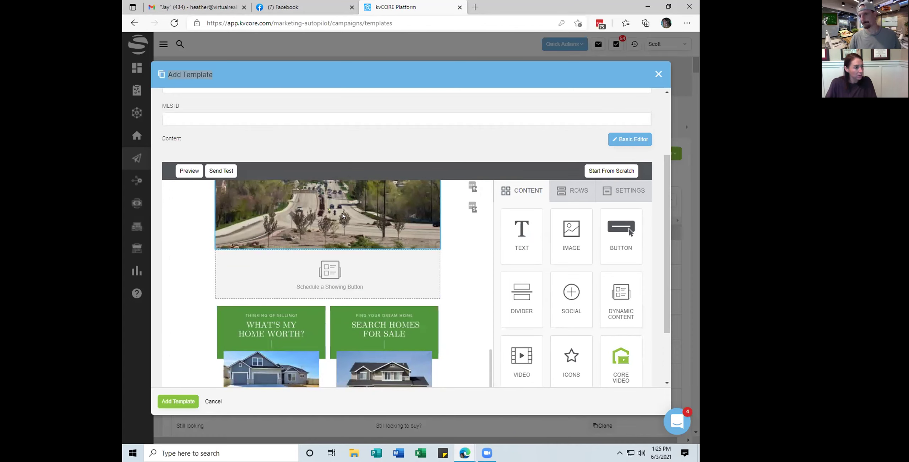
Set the dynamic block's Content Properties to Agent Header
{"action": "left_click", "coordinate": [332, 273]}
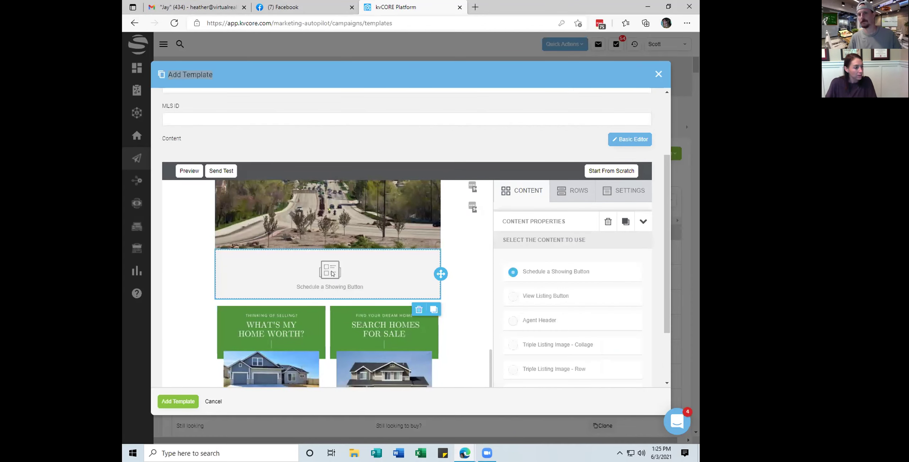
{"action": "scroll", "coordinate": [591, 259], "scroll_direction": "down", "scroll_amount": 1}
{"action": "scroll", "coordinate": [591, 286], "scroll_direction": "up", "scroll_amount": 1}
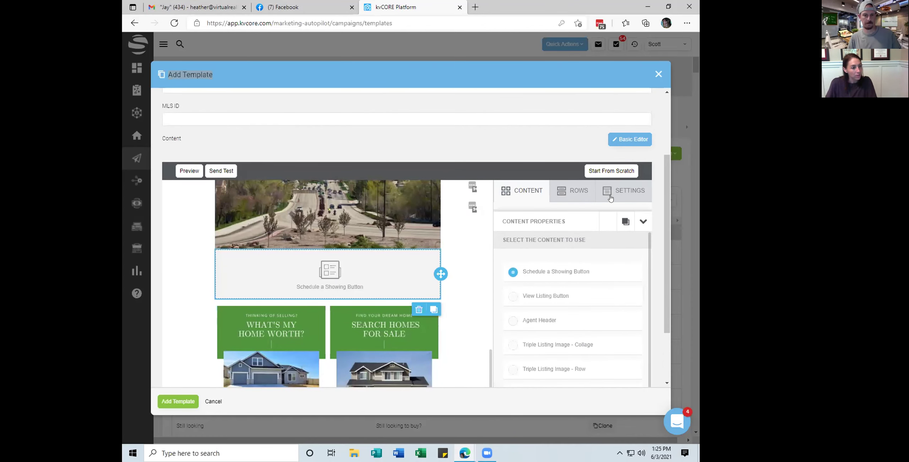
{"action": "scroll", "coordinate": [603, 177], "scroll_direction": "down", "scroll_amount": 1}
{"action": "scroll", "coordinate": [600, 209], "scroll_direction": "down", "scroll_amount": 1}
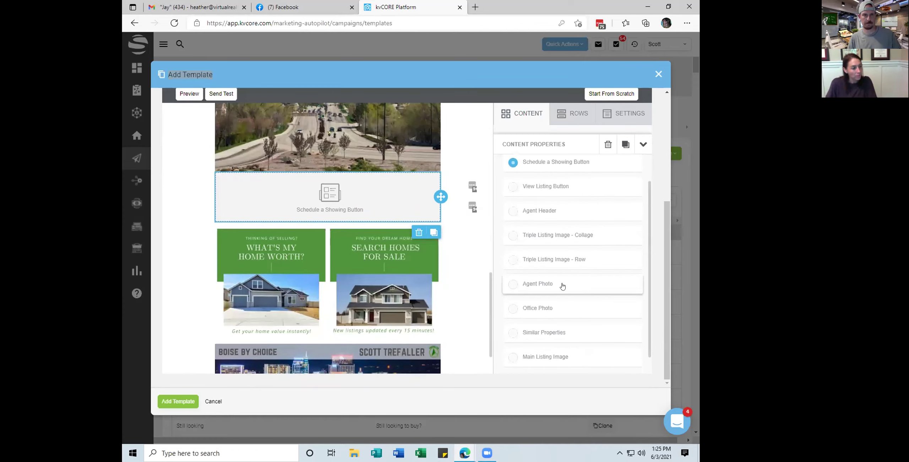
{"action": "left_click", "coordinate": [513, 285]}
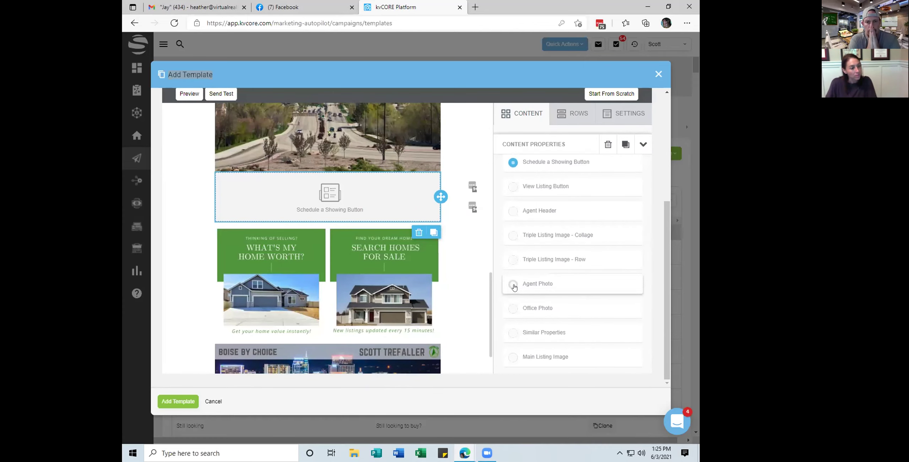
{"action": "scroll", "coordinate": [513, 287], "scroll_direction": "down", "scroll_amount": 1}
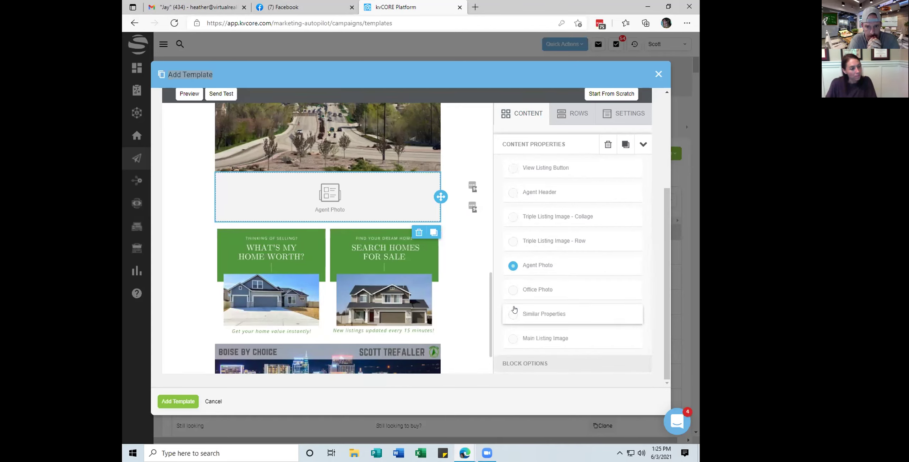
{"action": "scroll", "coordinate": [513, 305], "scroll_direction": "up", "scroll_amount": 2}
{"action": "left_click", "coordinate": [510, 229]}
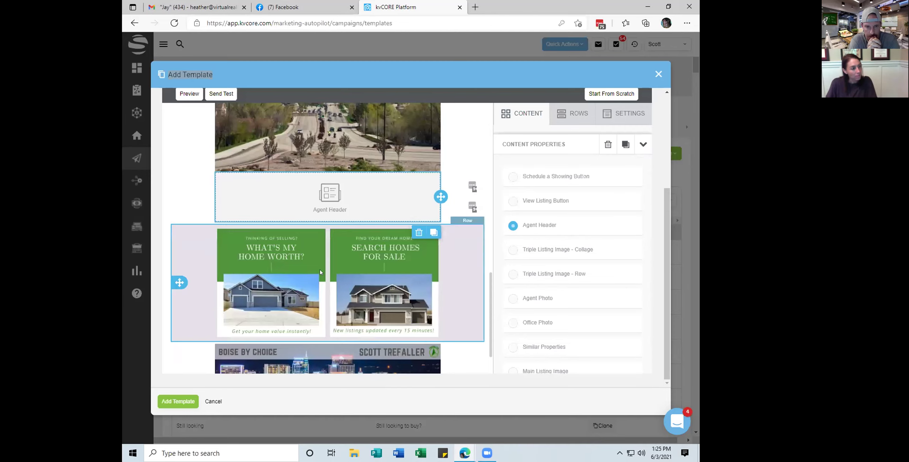
{"action": "left_click", "coordinate": [247, 294]}
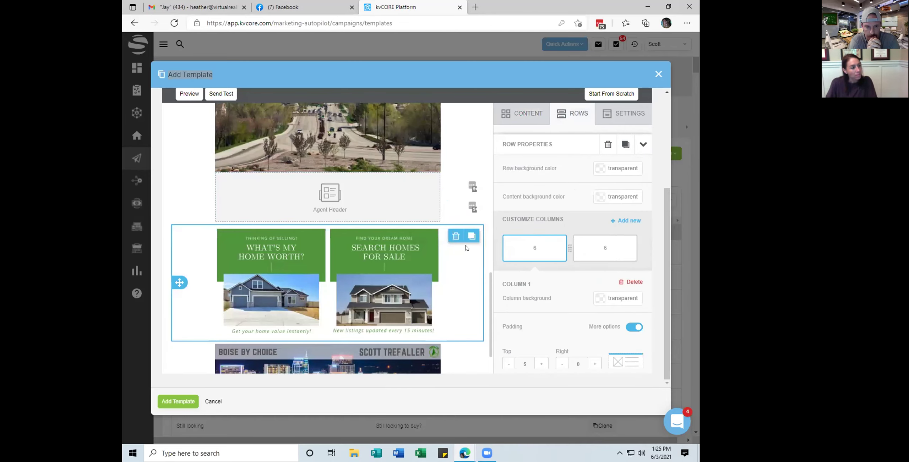
{"action": "left_click", "coordinate": [361, 197]}
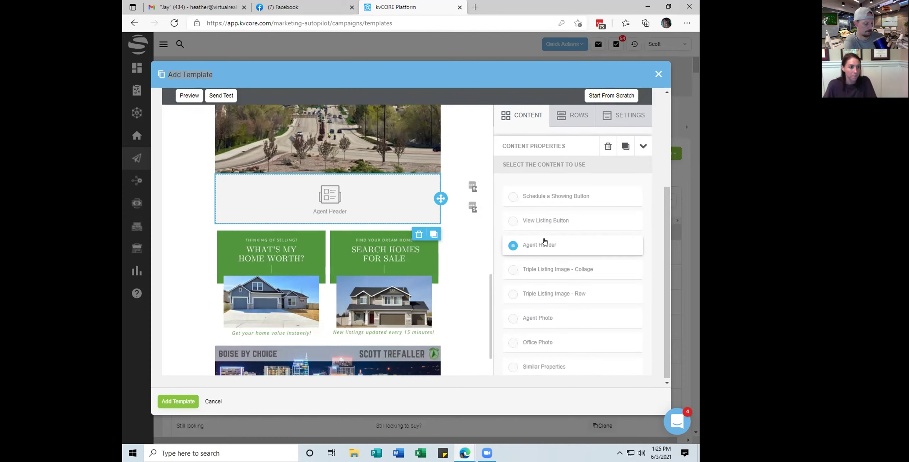
{"action": "scroll", "coordinate": [567, 244], "scroll_direction": "up", "scroll_amount": 4}
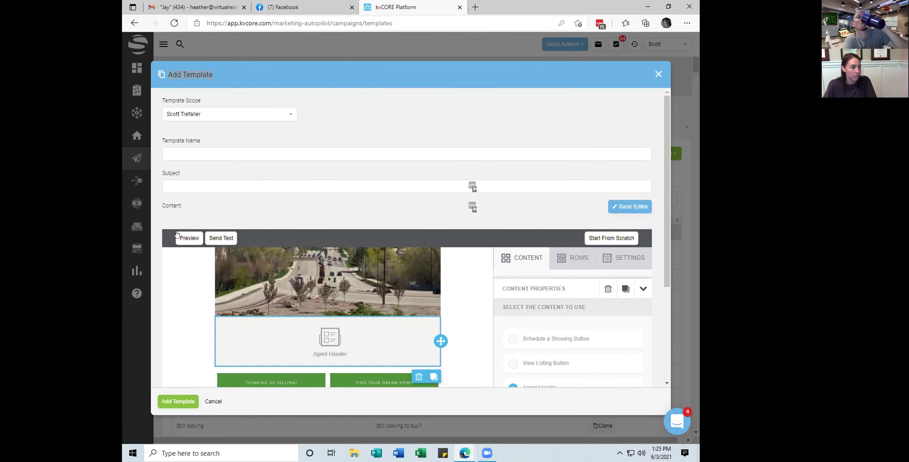
{"action": "scroll", "coordinate": [407, 287], "scroll_direction": "down", "scroll_amount": 3}
{"action": "scroll", "coordinate": [406, 287], "scroll_direction": "down", "scroll_amount": 2}
{"action": "scroll", "coordinate": [503, 281], "scroll_direction": "down", "scroll_amount": 2}
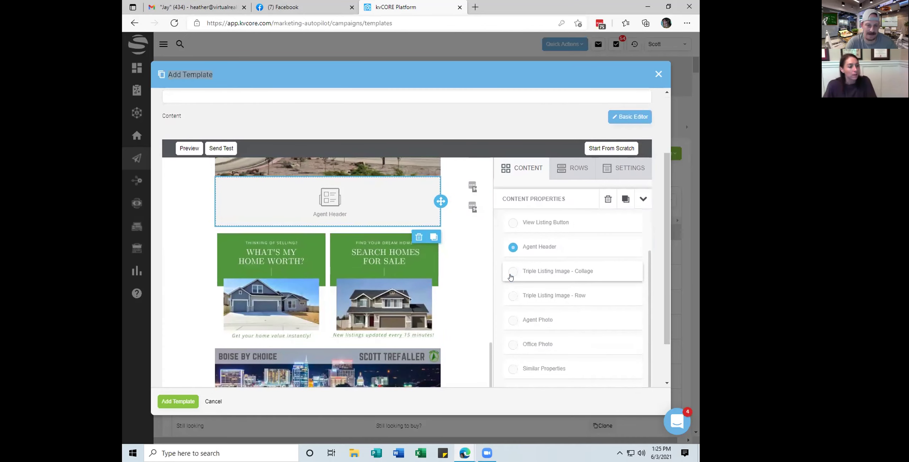
{"action": "scroll", "coordinate": [531, 280], "scroll_direction": "down", "scroll_amount": 2}
{"action": "scroll", "coordinate": [532, 280], "scroll_direction": "up", "scroll_amount": 1}
{"action": "scroll", "coordinate": [531, 282], "scroll_direction": "down", "scroll_amount": 1}
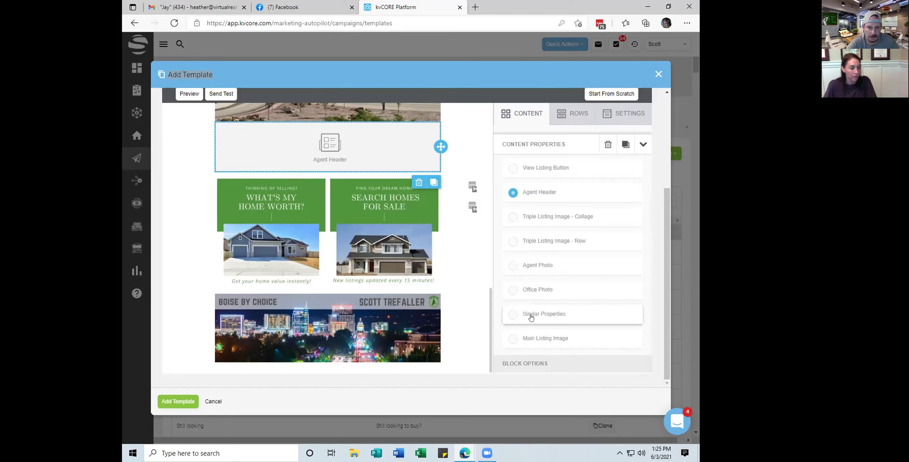
{"action": "scroll", "coordinate": [531, 306], "scroll_direction": "up", "scroll_amount": 1}
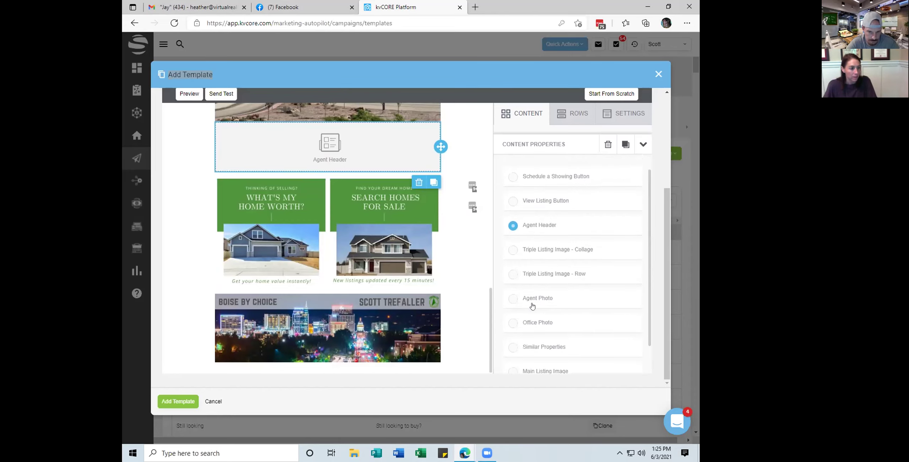
Choose the Triple Listing Image - Row option for the dynamic block, replacing Agent Header
{"action": "left_click", "coordinate": [512, 274]}
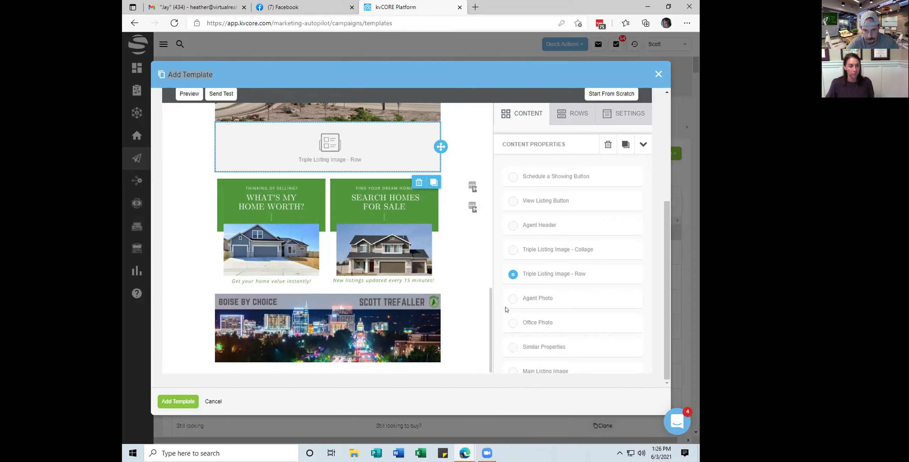
{"action": "scroll", "coordinate": [586, 272], "scroll_direction": "down", "scroll_amount": 1}
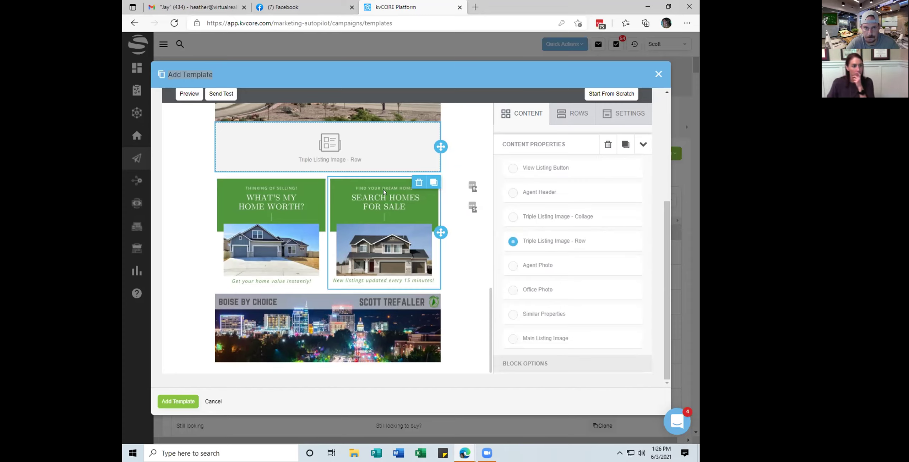
{"action": "scroll", "coordinate": [518, 227], "scroll_direction": "up", "scroll_amount": 2}
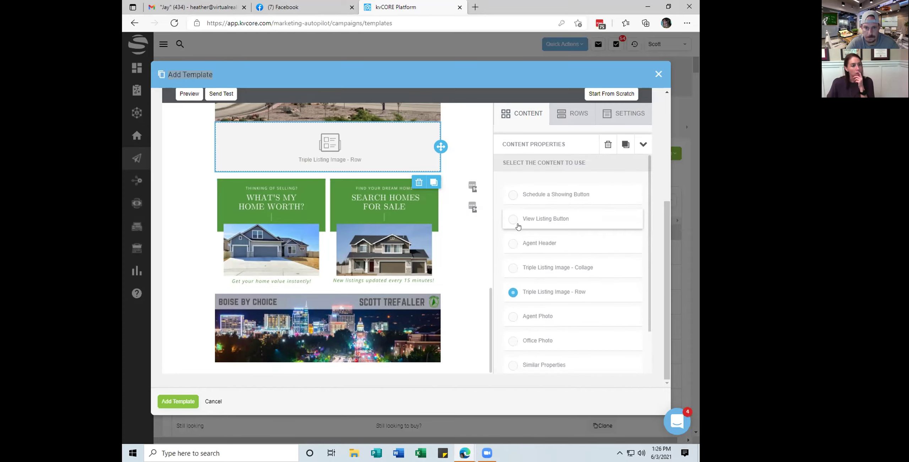
{"action": "scroll", "coordinate": [558, 212], "scroll_direction": "down", "scroll_amount": 2}
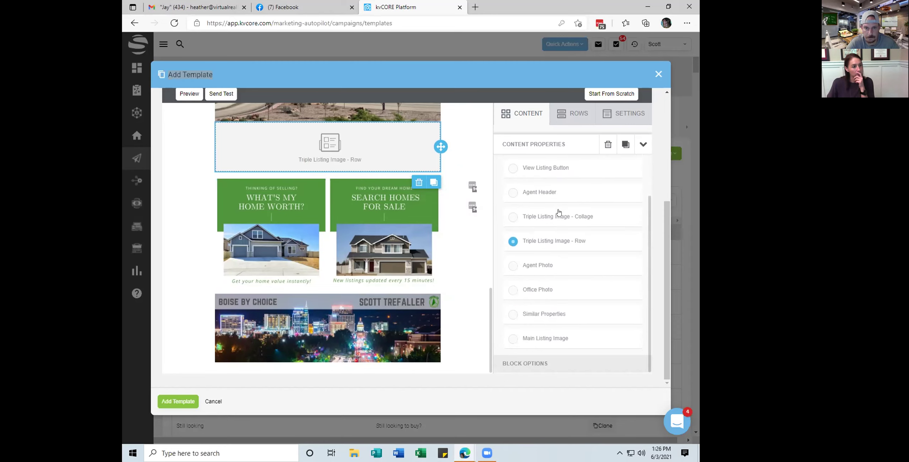
{"action": "scroll", "coordinate": [356, 215], "scroll_direction": "up", "scroll_amount": 6}
{"action": "scroll", "coordinate": [367, 283], "scroll_direction": "down", "scroll_amount": 4}
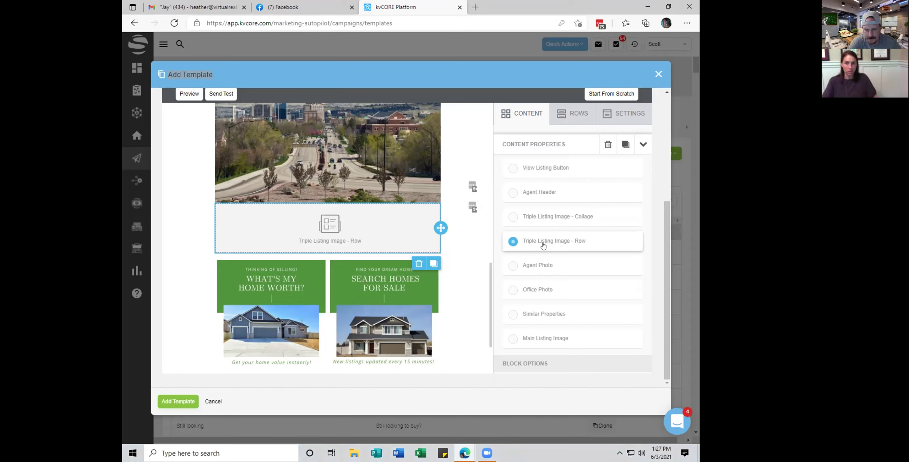
{"action": "scroll", "coordinate": [544, 250], "scroll_direction": "up", "scroll_amount": 2}
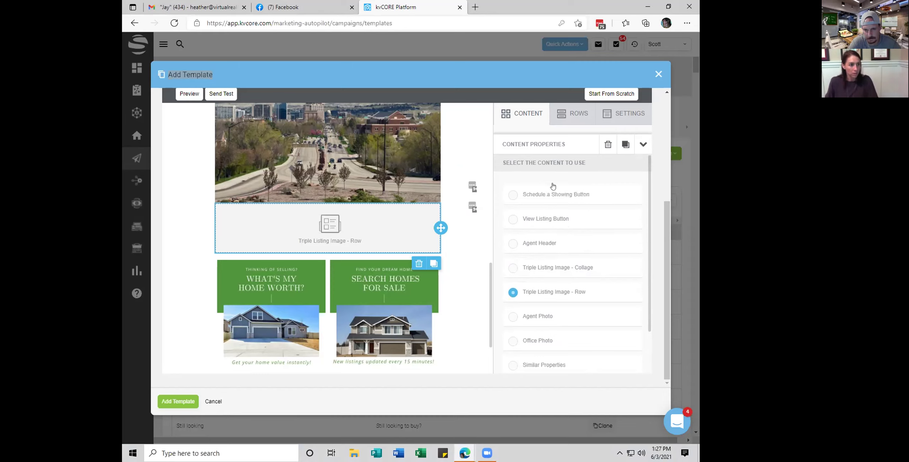
{"action": "scroll", "coordinate": [548, 188], "scroll_direction": "up", "scroll_amount": 1}
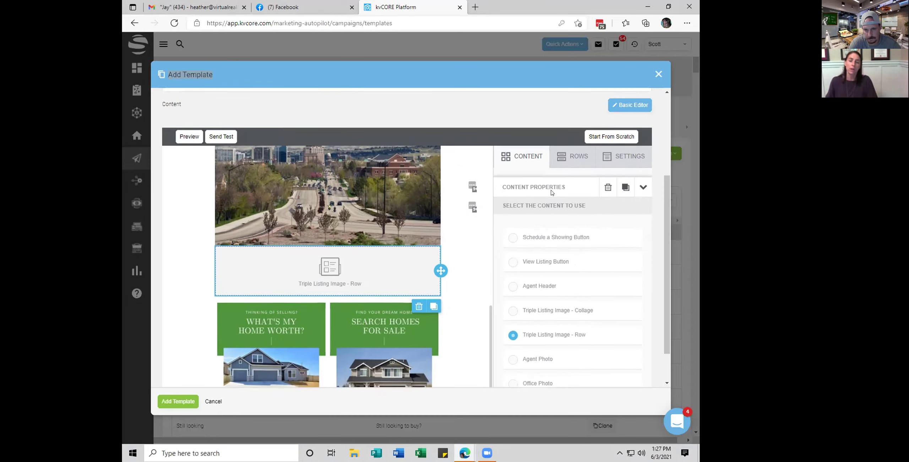
{"action": "scroll", "coordinate": [512, 293], "scroll_direction": "down", "scroll_amount": 1}
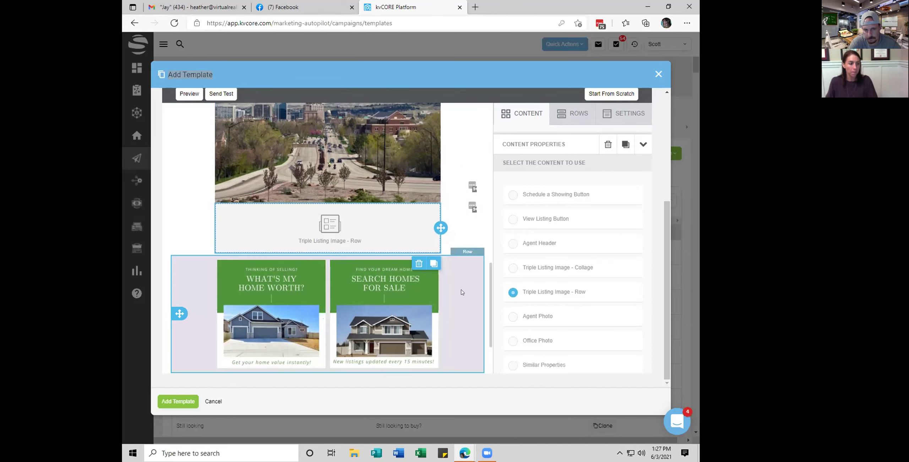
{"action": "scroll", "coordinate": [537, 239], "scroll_direction": "down", "scroll_amount": 1}
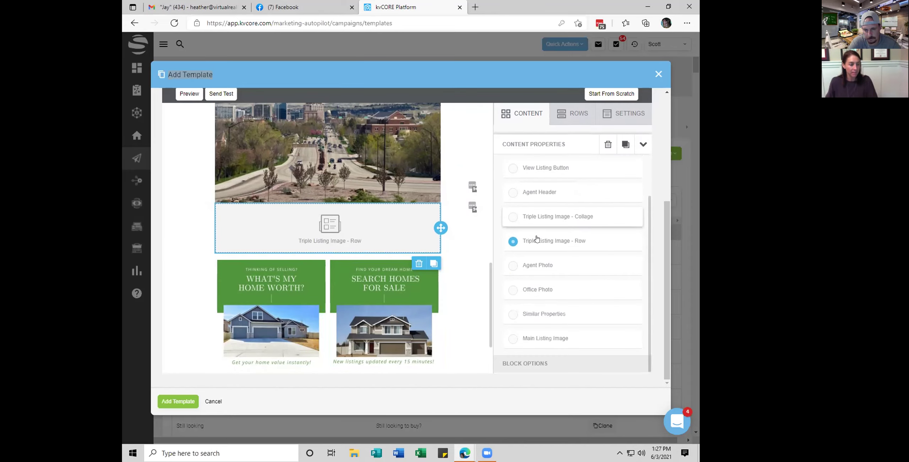
{"action": "scroll", "coordinate": [536, 239], "scroll_direction": "up", "scroll_amount": 1}
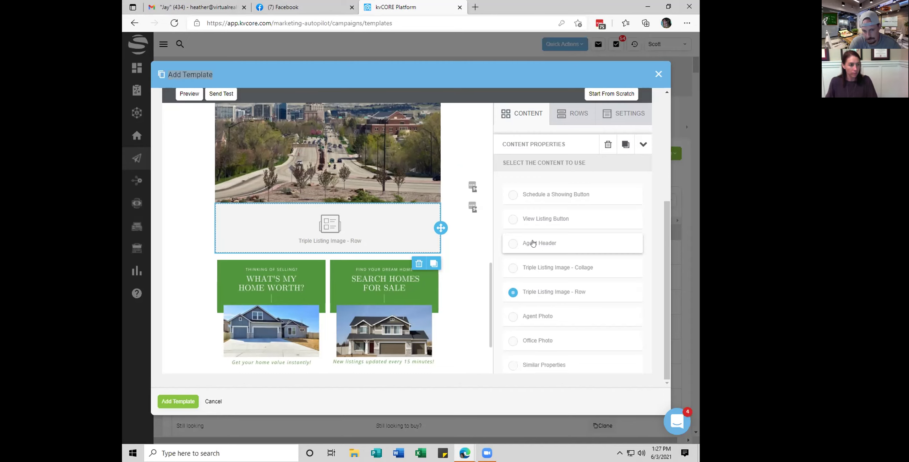
{"action": "scroll", "coordinate": [533, 243], "scroll_direction": "up", "scroll_amount": 2}
{"action": "scroll", "coordinate": [532, 243], "scroll_direction": "down", "scroll_amount": 1}
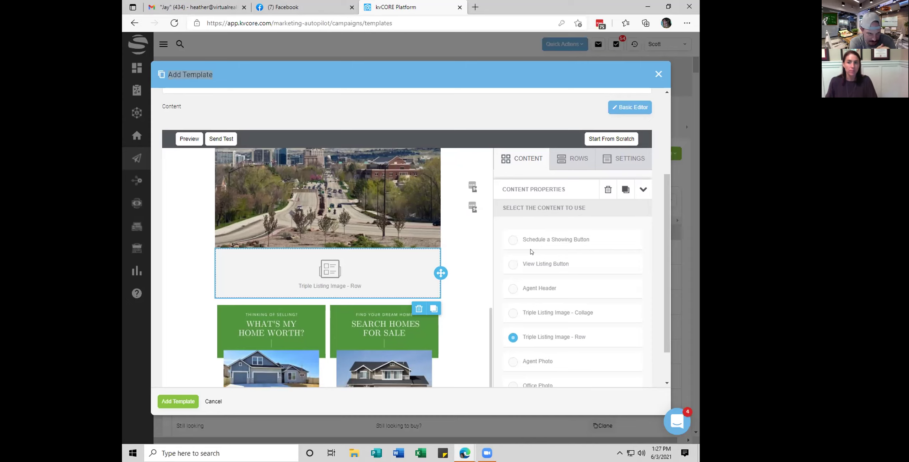
{"action": "scroll", "coordinate": [532, 251], "scroll_direction": "up", "scroll_amount": 3}
{"action": "scroll", "coordinate": [536, 245], "scroll_direction": "down", "scroll_amount": 3}
{"action": "scroll", "coordinate": [543, 239], "scroll_direction": "up", "scroll_amount": 4}
{"action": "scroll", "coordinate": [546, 244], "scroll_direction": "down", "scroll_amount": 1}
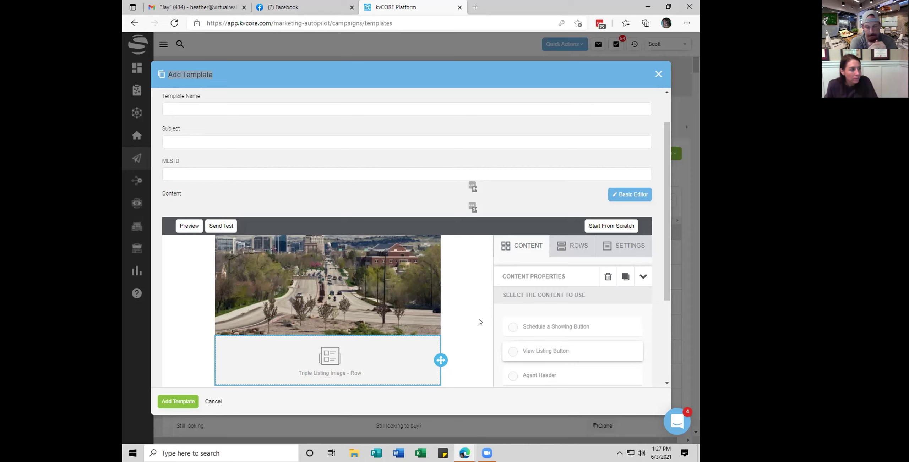
Scroll through the template, then show the Edge window previews from the taskbar
{"action": "left_click", "coordinate": [183, 172]}
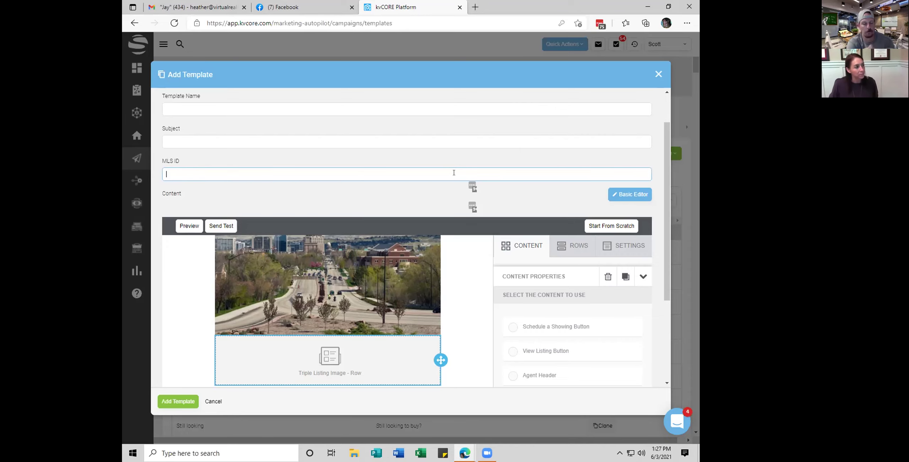
{"action": "scroll", "coordinate": [453, 172], "scroll_direction": "up", "scroll_amount": 2}
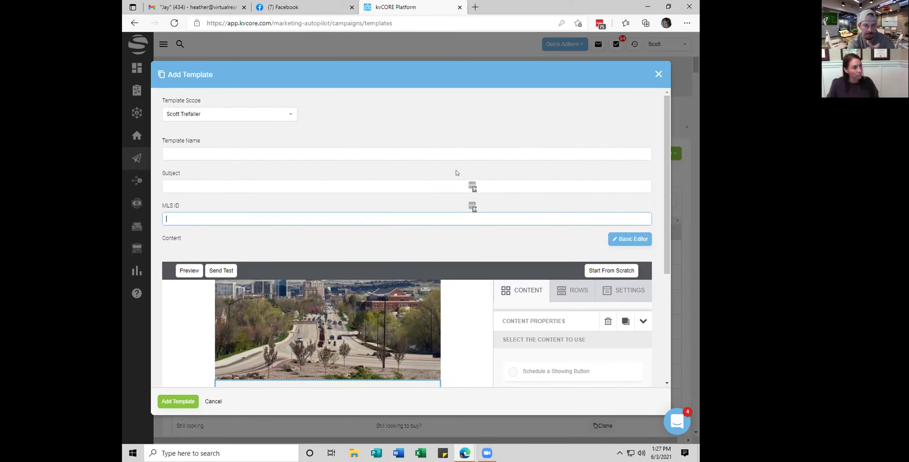
{"action": "scroll", "coordinate": [456, 173], "scroll_direction": "down", "scroll_amount": 4}
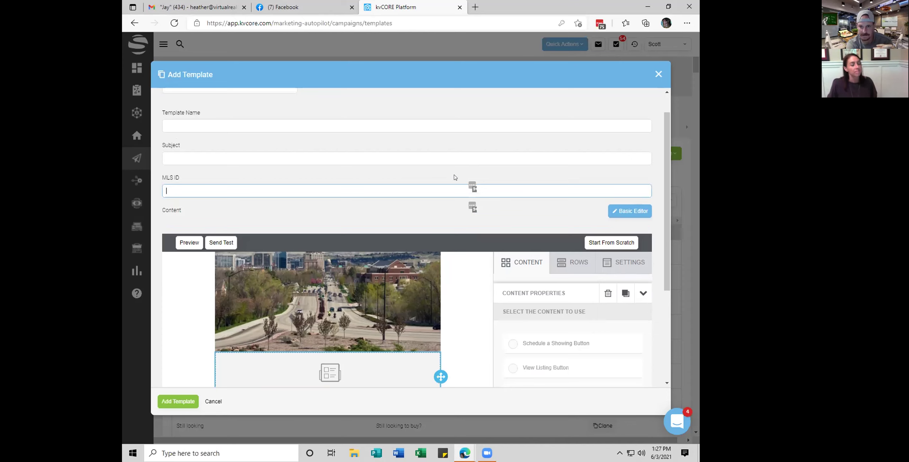
{"action": "scroll", "coordinate": [422, 208], "scroll_direction": "down", "scroll_amount": 5}
{"action": "scroll", "coordinate": [422, 208], "scroll_direction": "up", "scroll_amount": 5}
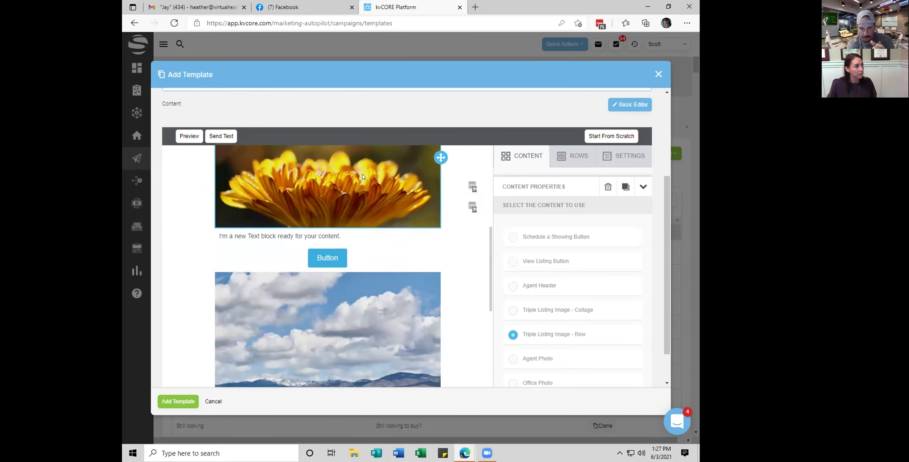
{"action": "scroll", "coordinate": [464, 213], "scroll_direction": "up", "scroll_amount": 2}
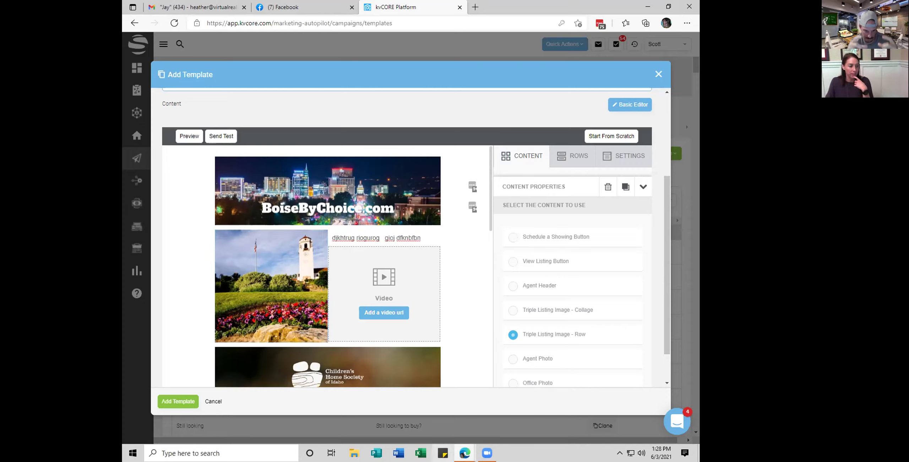
{"action": "left_click", "coordinate": [465, 453]}
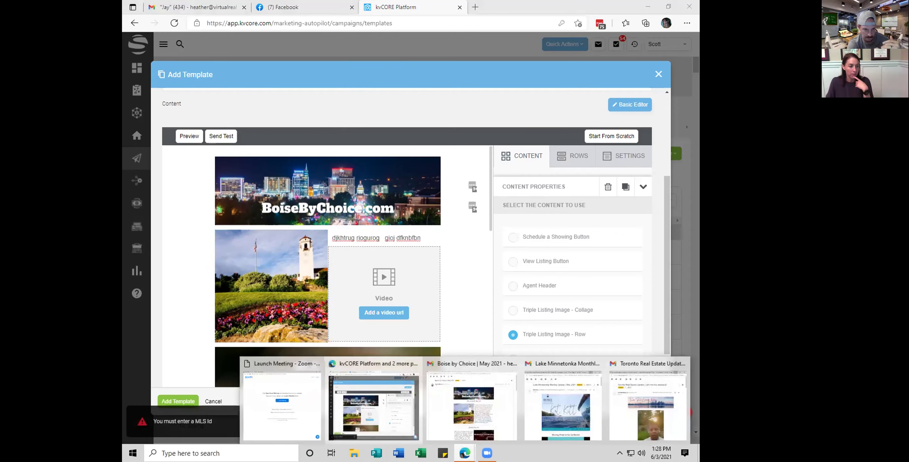
Bring the Toronto Real Estate Update email forward, maximize it, and scroll down its sections
{"action": "left_click", "coordinate": [647, 405]}
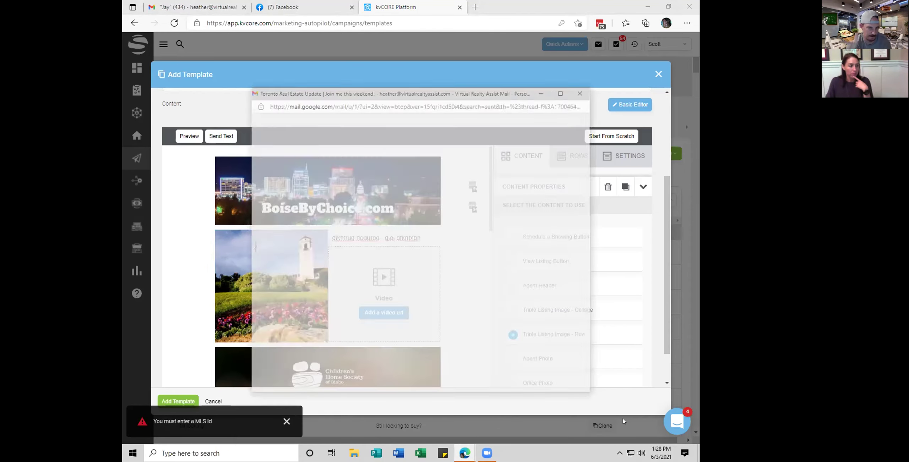
{"action": "left_click", "coordinate": [564, 64]}
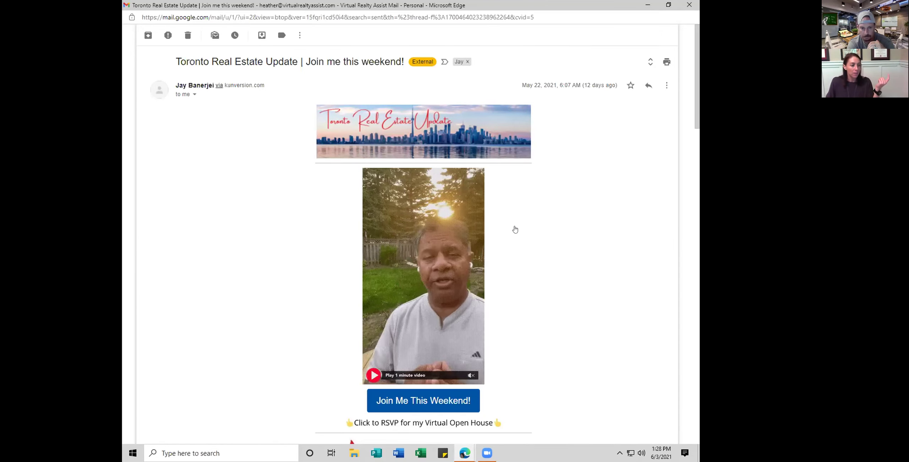
{"action": "scroll", "coordinate": [515, 234], "scroll_direction": "down", "scroll_amount": 2}
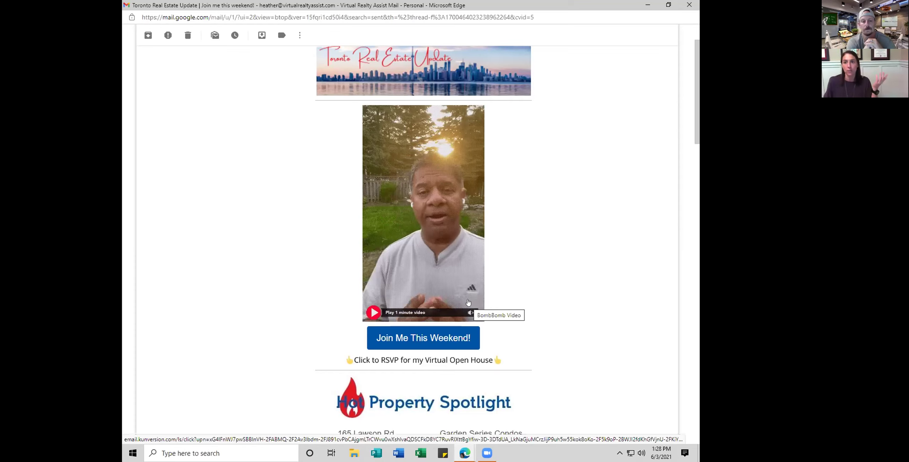
{"action": "scroll", "coordinate": [471, 302], "scroll_direction": "down", "scroll_amount": 15}
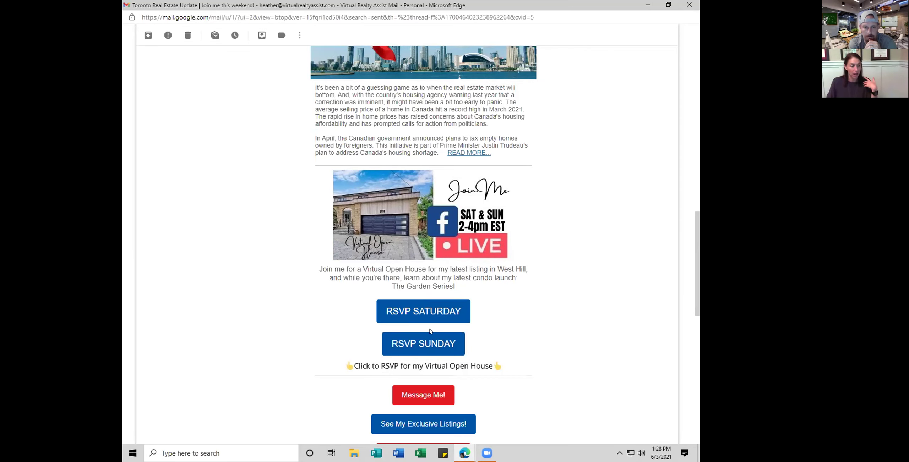
{"action": "scroll", "coordinate": [430, 328], "scroll_direction": "down", "scroll_amount": 3}
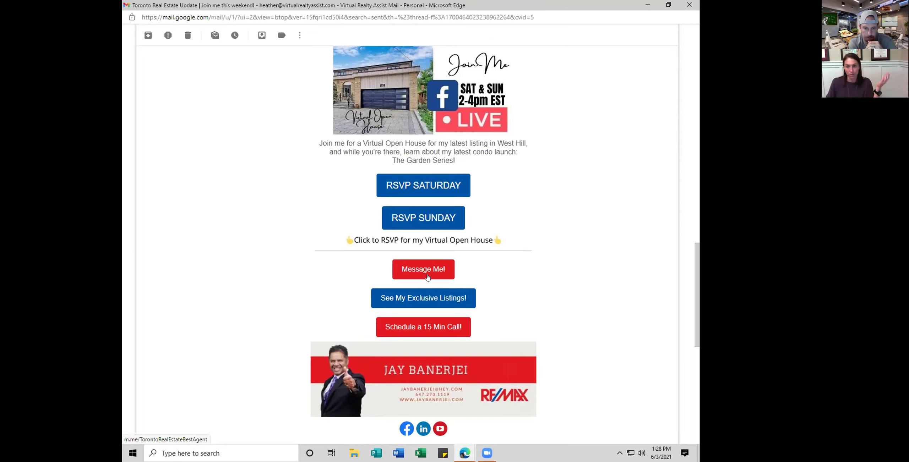
Scroll back up the email to its skyline banner, video and RSVP button
{"action": "scroll", "coordinate": [427, 275], "scroll_direction": "up", "scroll_amount": 7}
{"action": "scroll", "coordinate": [422, 272], "scroll_direction": "up", "scroll_amount": 5}
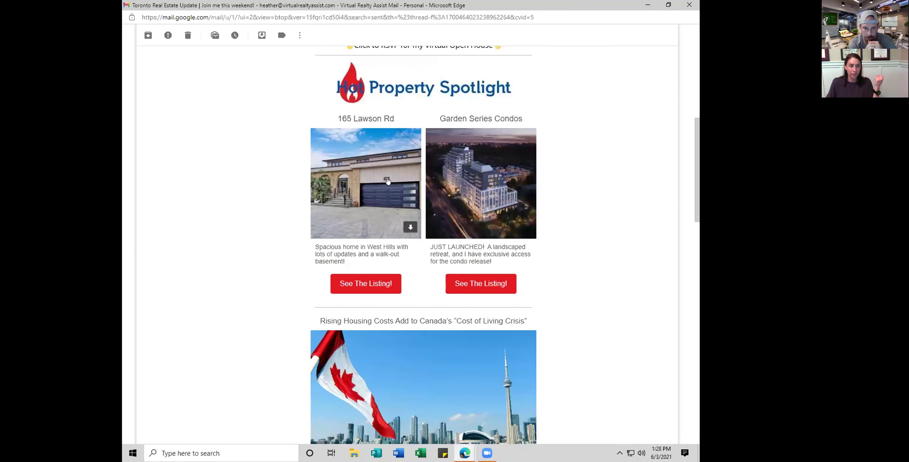
{"action": "scroll", "coordinate": [380, 184], "scroll_direction": "up", "scroll_amount": 3}
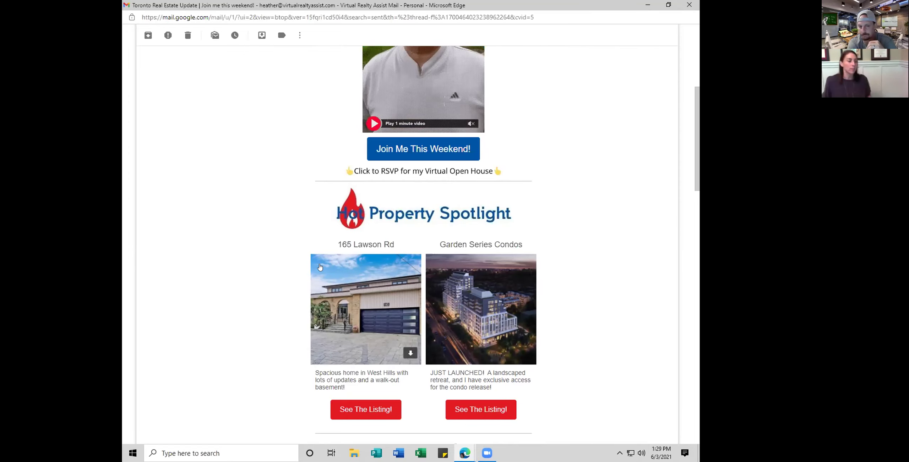
{"action": "scroll", "coordinate": [319, 270], "scroll_direction": "down", "scroll_amount": 2}
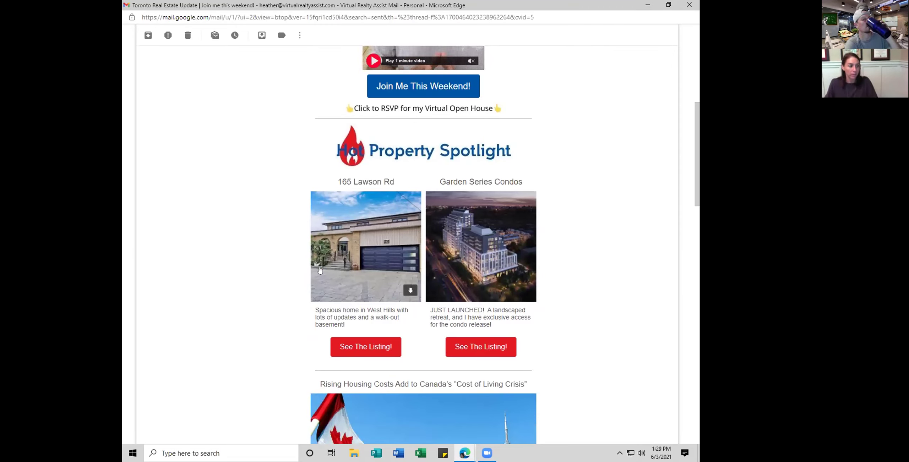
{"action": "scroll", "coordinate": [243, 268], "scroll_direction": "up", "scroll_amount": 2}
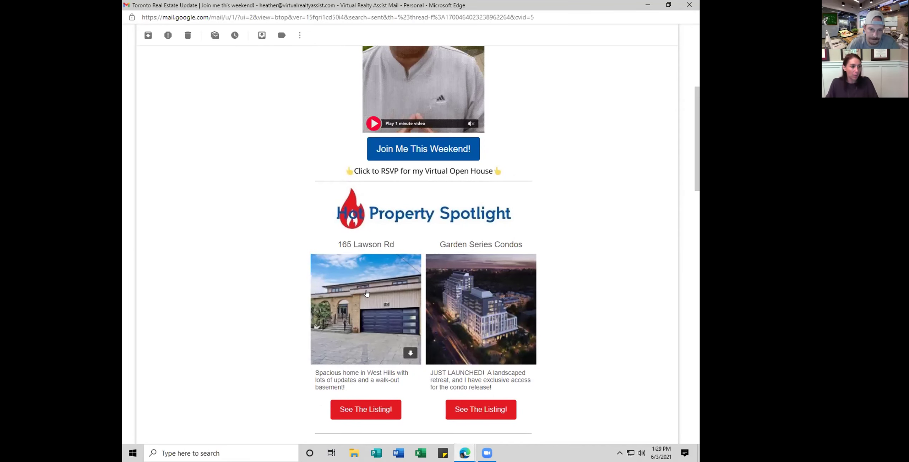
{"action": "scroll", "coordinate": [333, 287], "scroll_direction": "up", "scroll_amount": 4}
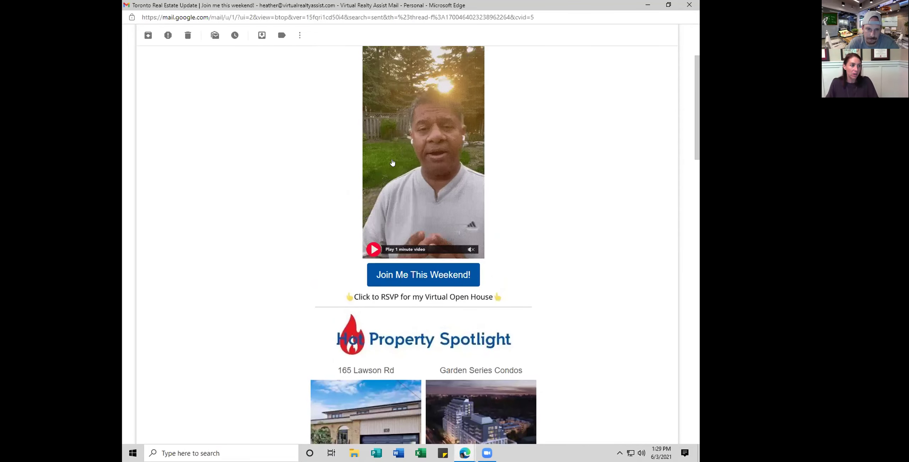
{"action": "scroll", "coordinate": [437, 251], "scroll_direction": "up", "scroll_amount": 2}
{"action": "scroll", "coordinate": [476, 237], "scroll_direction": "down", "scroll_amount": 2}
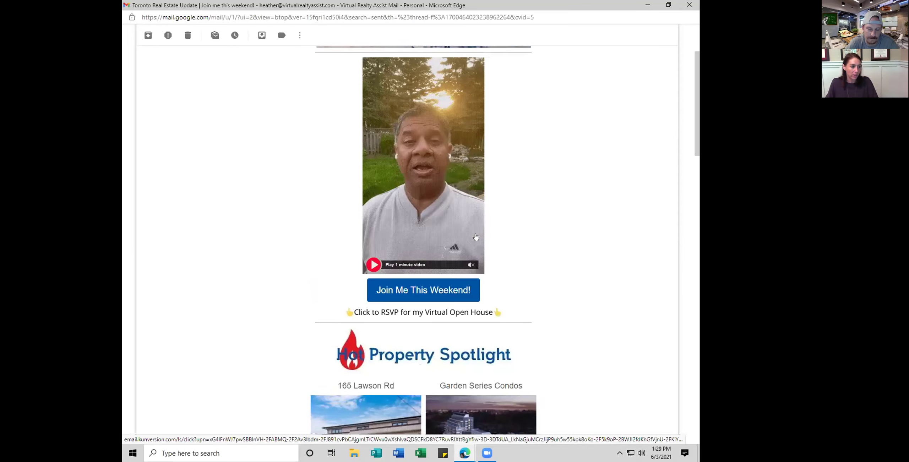
{"action": "scroll", "coordinate": [559, 251], "scroll_direction": "up", "scroll_amount": 4}
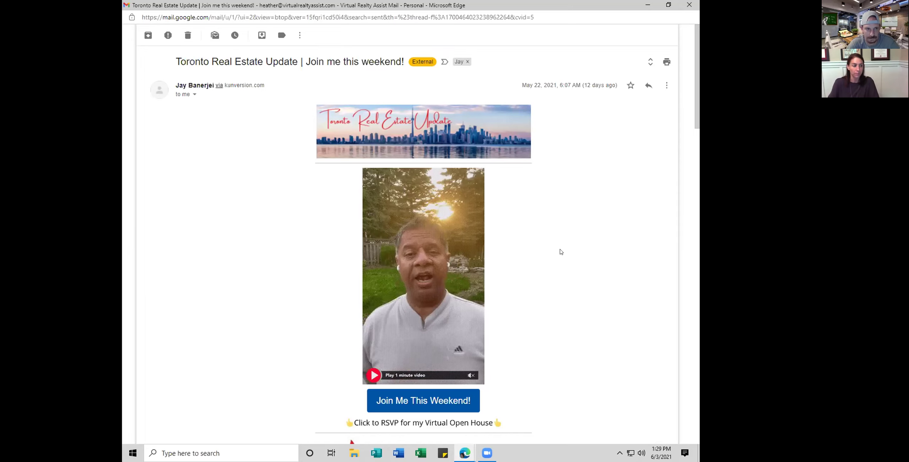
{"action": "scroll", "coordinate": [567, 265], "scroll_direction": "down", "scroll_amount": 1}
{"action": "scroll", "coordinate": [566, 266], "scroll_direction": "down", "scroll_amount": 1}
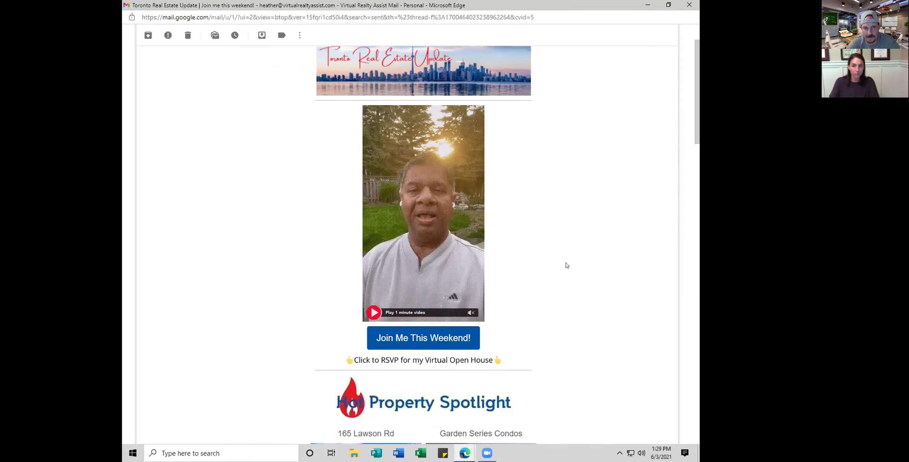
{"action": "scroll", "coordinate": [566, 264], "scroll_direction": "up", "scroll_amount": 2}
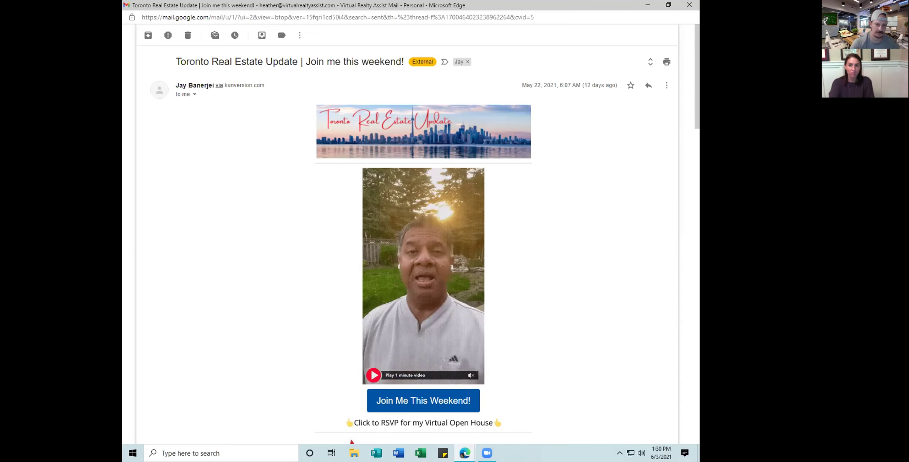
{"action": "scroll", "coordinate": [254, 207], "scroll_direction": "down", "scroll_amount": 10}
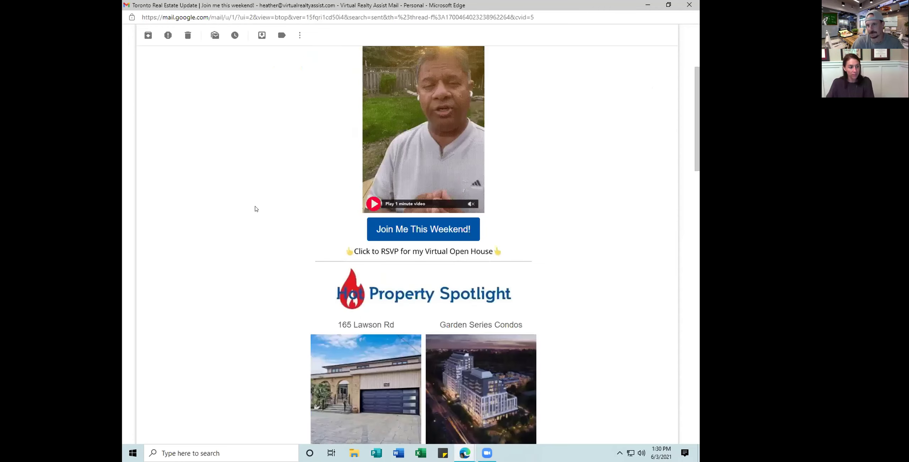
{"action": "scroll", "coordinate": [270, 213], "scroll_direction": "down", "scroll_amount": 5}
{"action": "scroll", "coordinate": [282, 215], "scroll_direction": "up", "scroll_amount": 4}
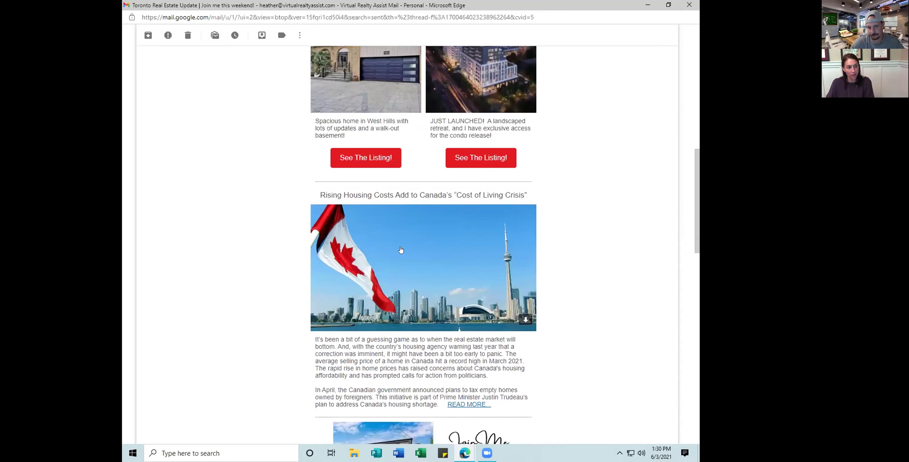
{"action": "scroll", "coordinate": [399, 251], "scroll_direction": "down", "scroll_amount": 2}
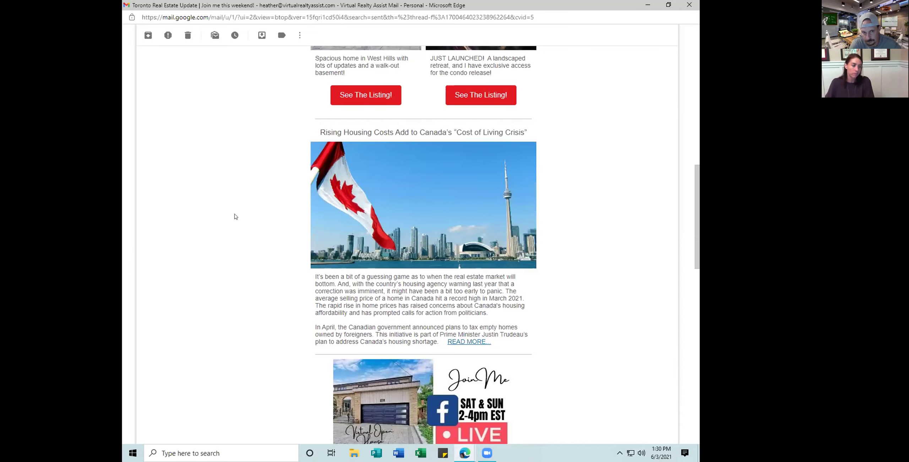
{"action": "scroll", "coordinate": [298, 264], "scroll_direction": "down", "scroll_amount": 3}
{"action": "scroll", "coordinate": [297, 264], "scroll_direction": "up", "scroll_amount": 3}
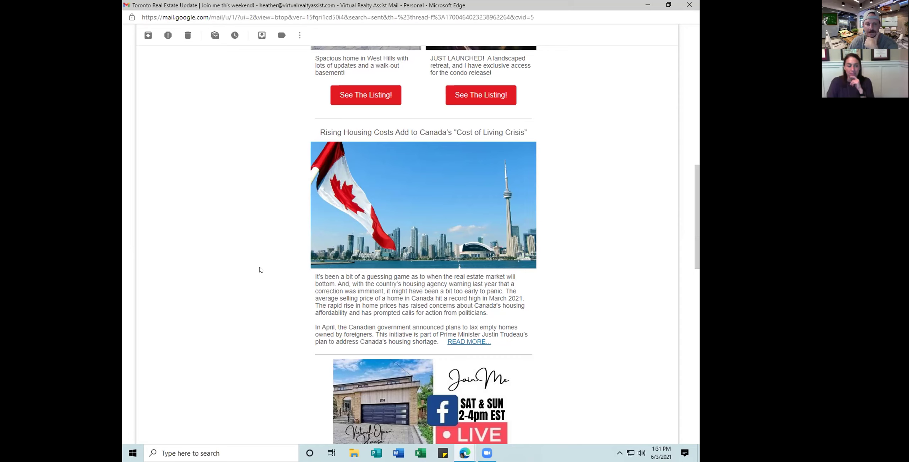
{"action": "scroll", "coordinate": [261, 269], "scroll_direction": "down", "scroll_amount": 10}
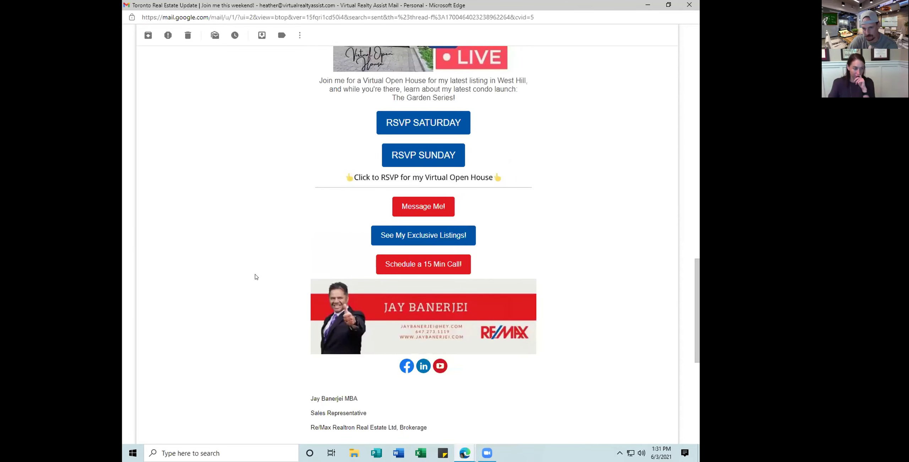
{"action": "scroll", "coordinate": [257, 274], "scroll_direction": "up", "scroll_amount": 5}
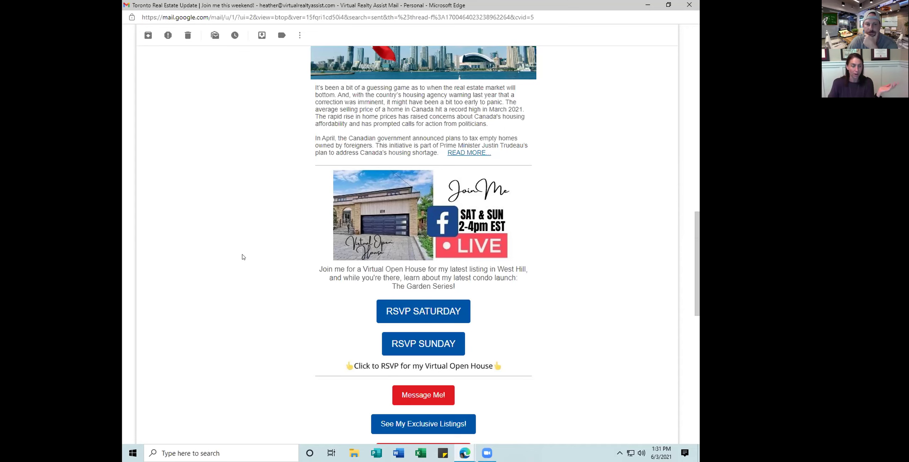
{"action": "scroll", "coordinate": [240, 256], "scroll_direction": "up", "scroll_amount": 5}
{"action": "scroll", "coordinate": [240, 256], "scroll_direction": "up", "scroll_amount": 3}
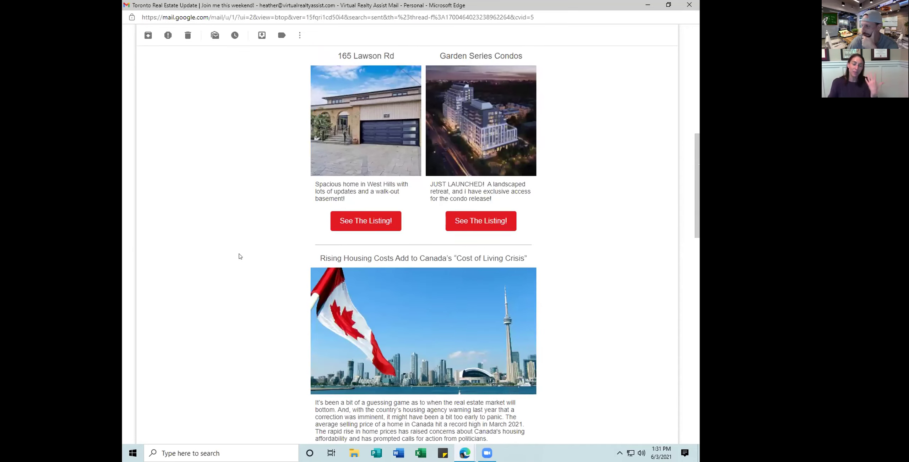
{"action": "scroll", "coordinate": [240, 256], "scroll_direction": "up", "scroll_amount": 6}
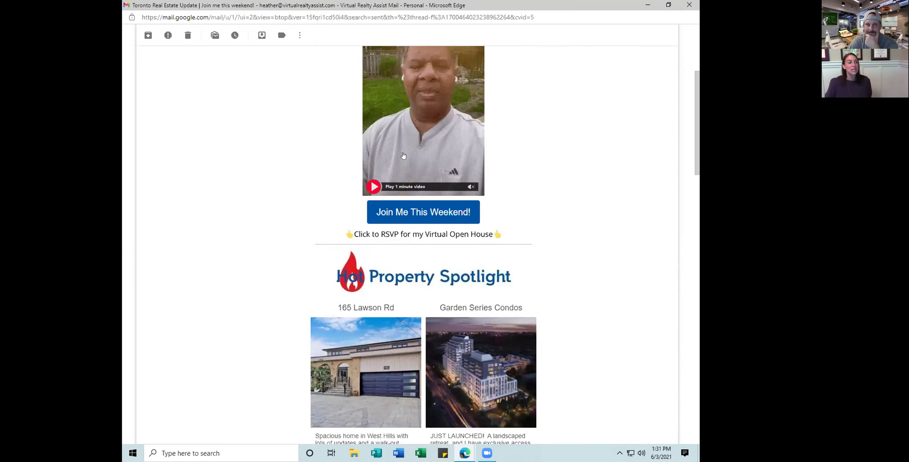
{"action": "scroll", "coordinate": [443, 184], "scroll_direction": "up", "scroll_amount": 3}
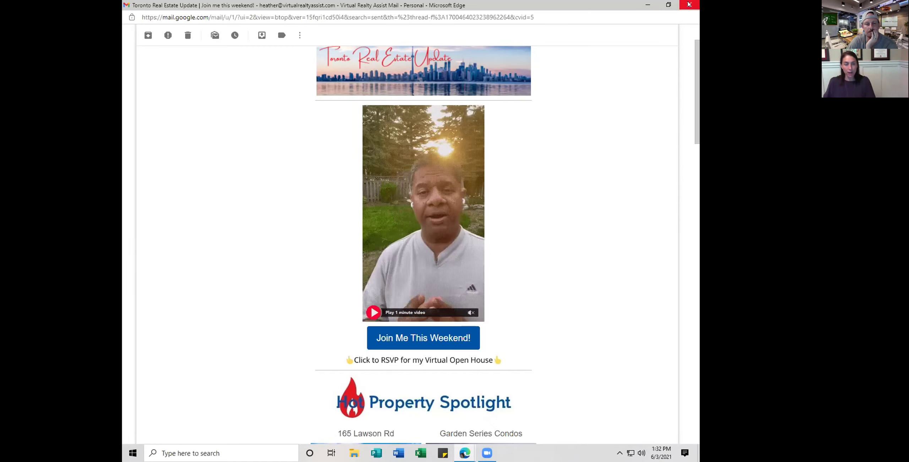
Close the Gmail reference email, discard the unsaved new template, and go to Contacts
{"action": "left_click", "coordinate": [688, 4]}
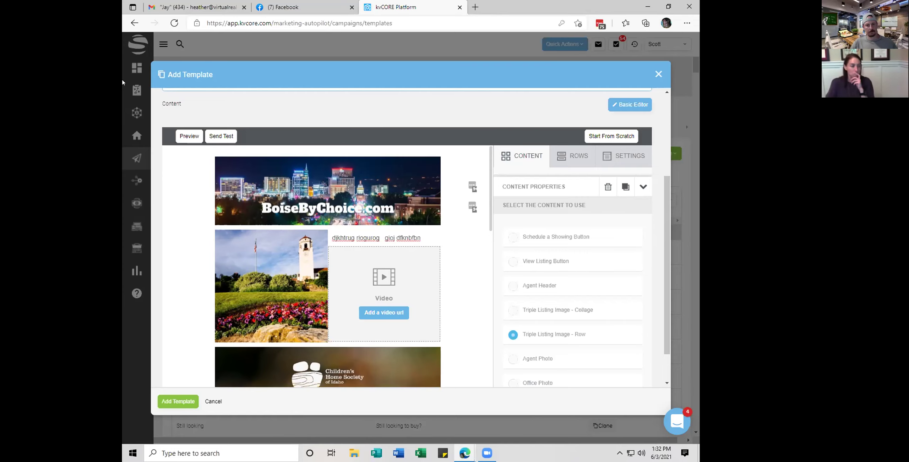
{"action": "left_click", "coordinate": [658, 75]}
{"action": "mouse_move", "coordinate": [128, 134]}
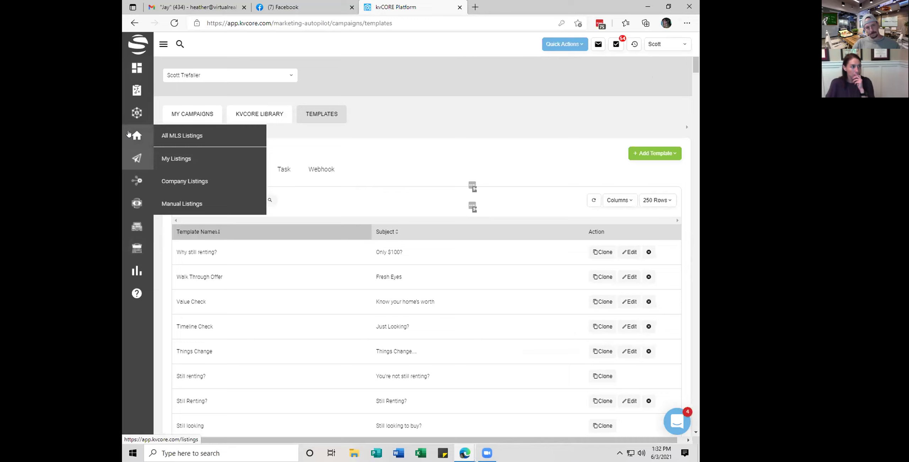
{"action": "left_click", "coordinate": [132, 118]}
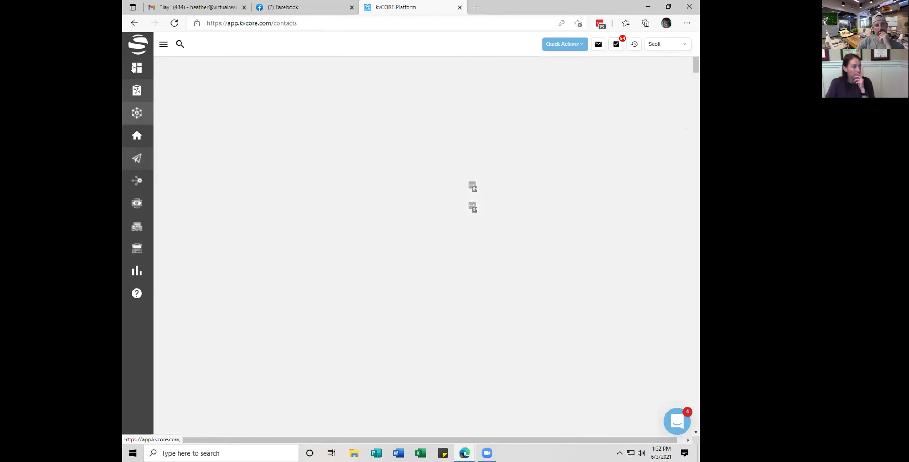
Return to the dashboard and filter its activity feed to Email Events
{"action": "left_click", "coordinate": [133, 68]}
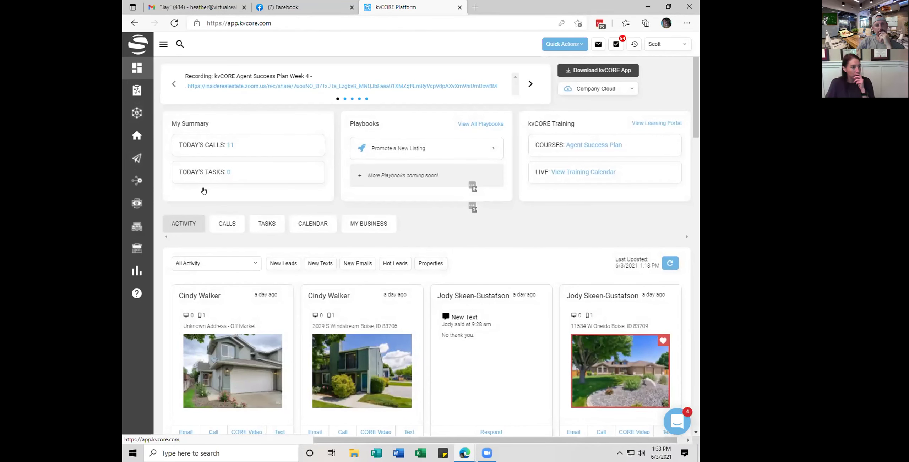
{"action": "left_click", "coordinate": [244, 267]}
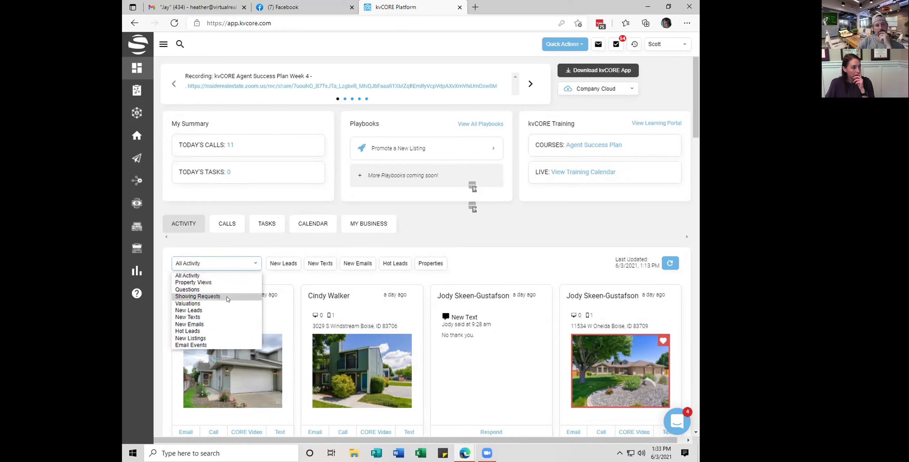
{"action": "left_click", "coordinate": [220, 345]}
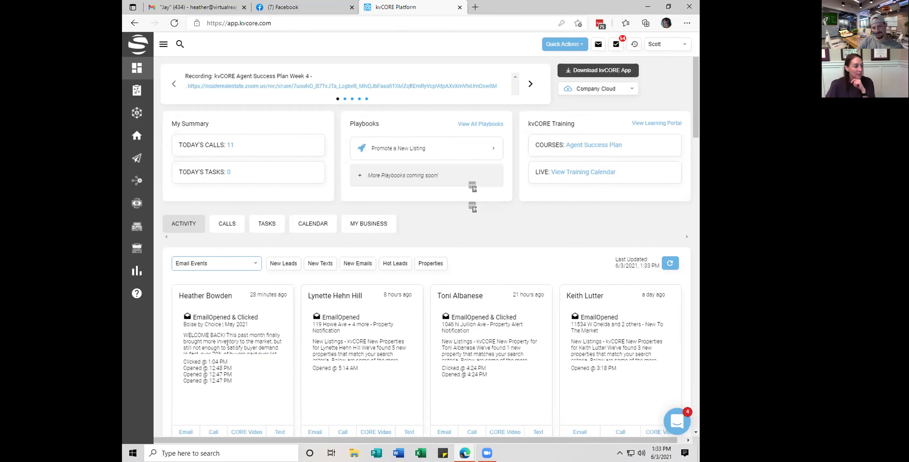
{"action": "scroll", "coordinate": [407, 305], "scroll_direction": "down", "scroll_amount": 2}
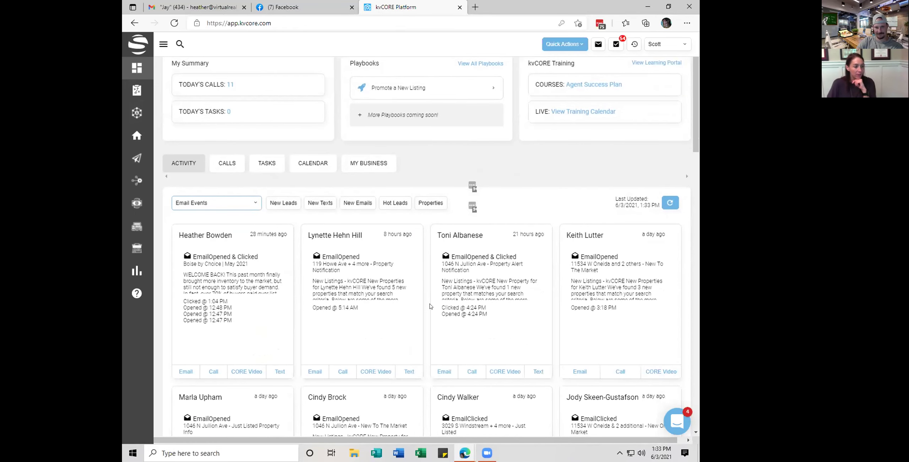
{"action": "scroll", "coordinate": [521, 317], "scroll_direction": "down", "scroll_amount": 3}
{"action": "scroll", "coordinate": [521, 317], "scroll_direction": "down", "scroll_amount": 5}
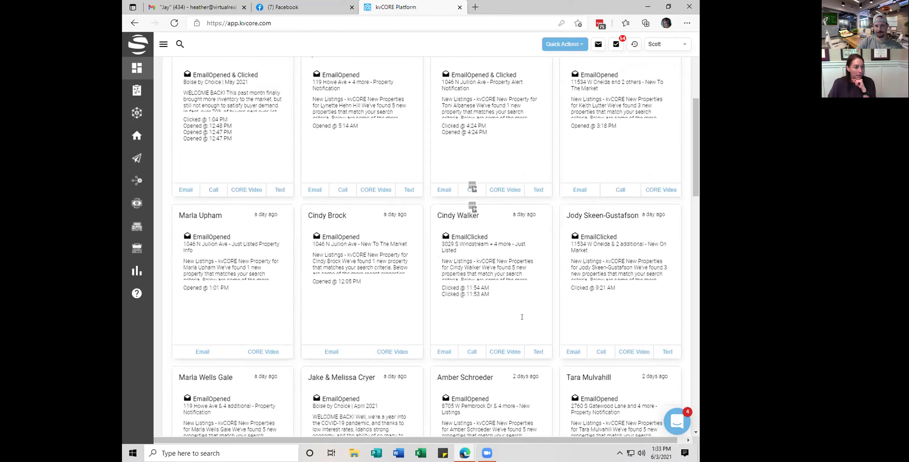
{"action": "scroll", "coordinate": [451, 278], "scroll_direction": "down", "scroll_amount": 10}
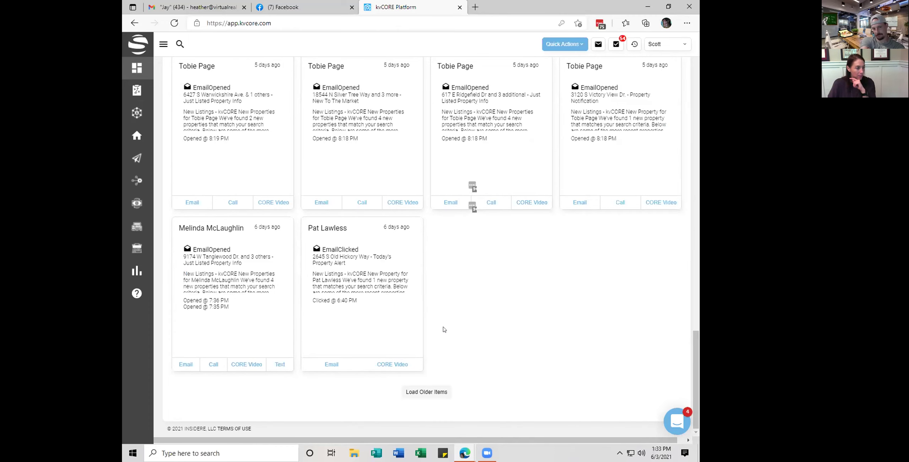
{"action": "scroll", "coordinate": [469, 217], "scroll_direction": "up", "scroll_amount": 5}
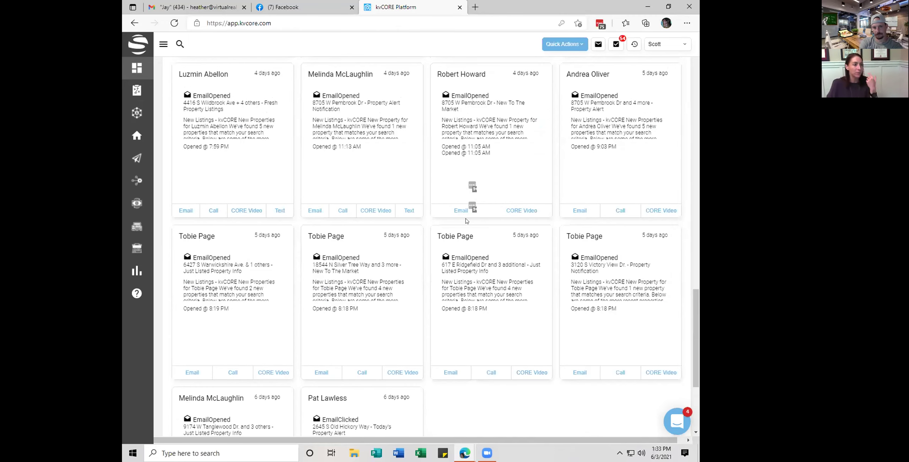
{"action": "scroll", "coordinate": [469, 213], "scroll_direction": "up", "scroll_amount": 15}
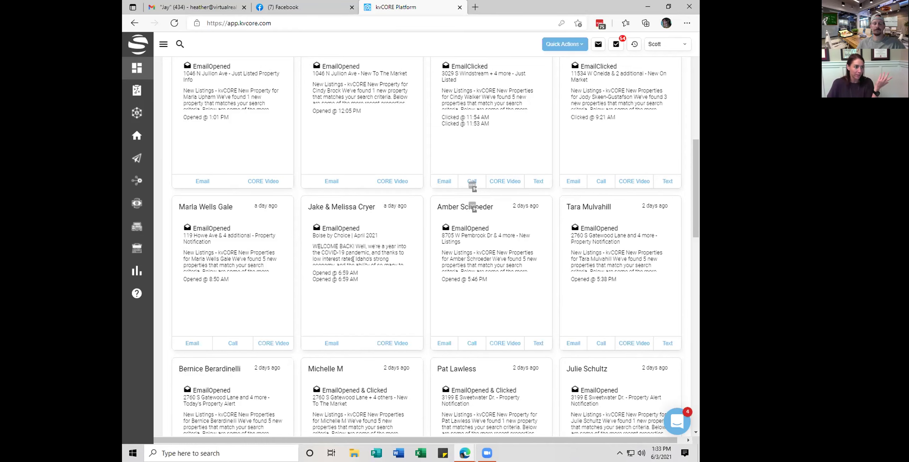
{"action": "scroll", "coordinate": [353, 259], "scroll_direction": "down", "scroll_amount": 2}
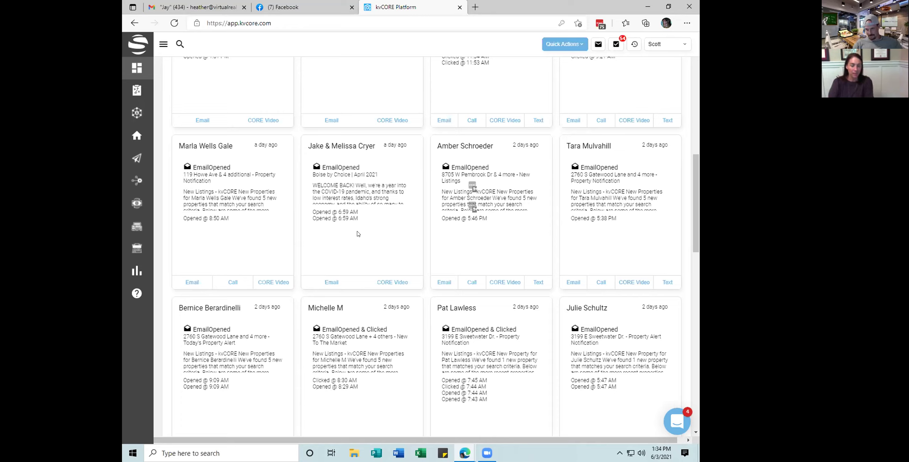
{"action": "left_click", "coordinate": [458, 447]}
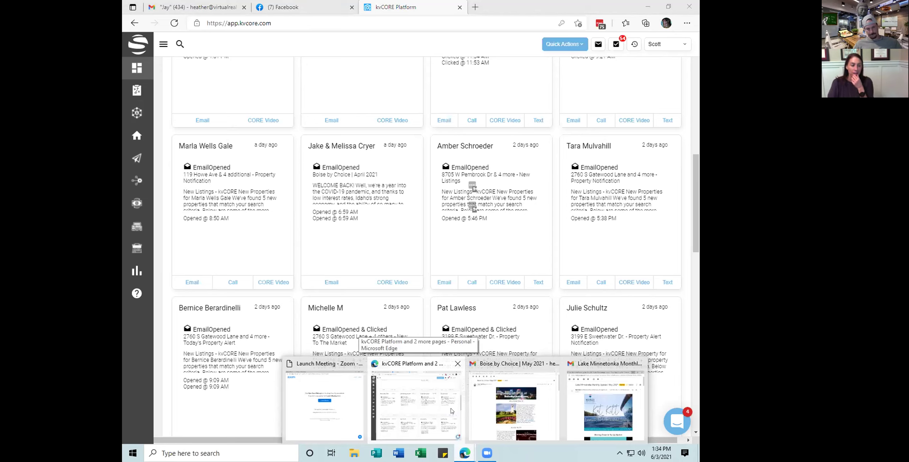
Open the All Marketing page from the Marketing sidebar menu
{"action": "mouse_move", "coordinate": [134, 157]}
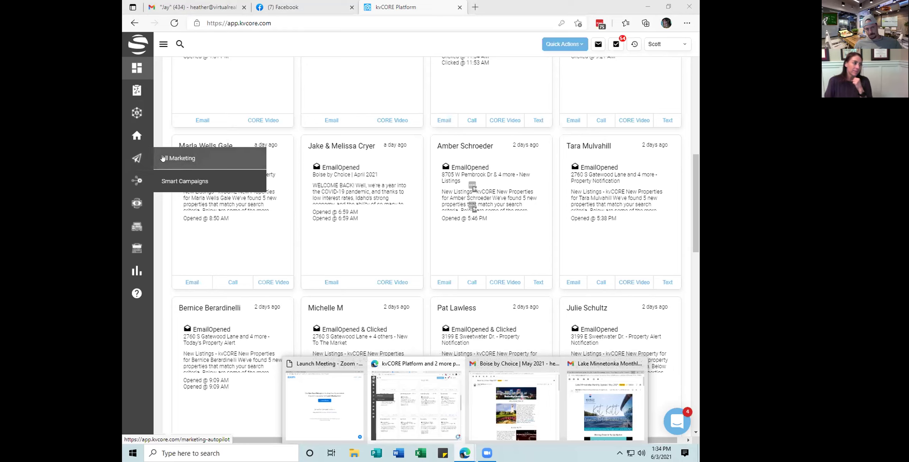
{"action": "mouse_move", "coordinate": [129, 178]}
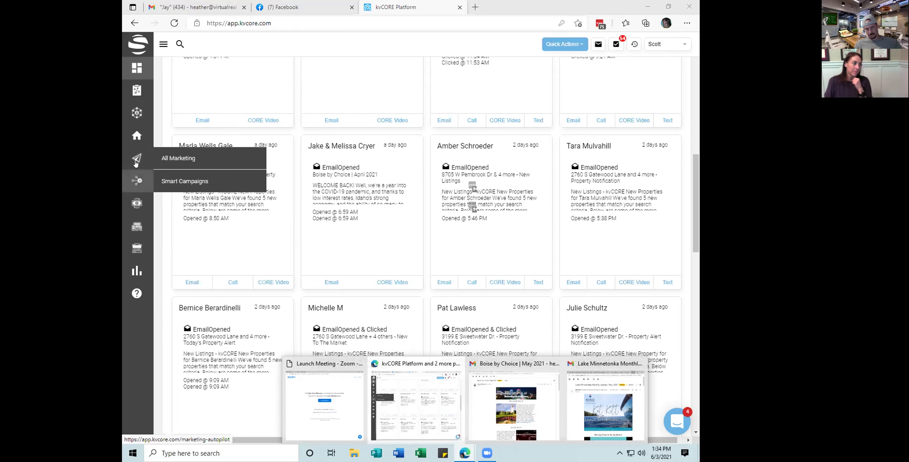
{"action": "left_click", "coordinate": [163, 157]}
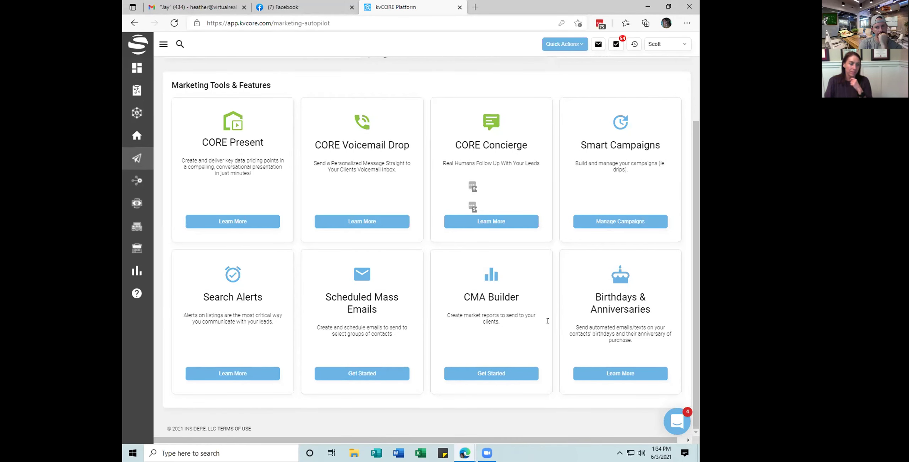
{"action": "left_click", "coordinate": [353, 380]}
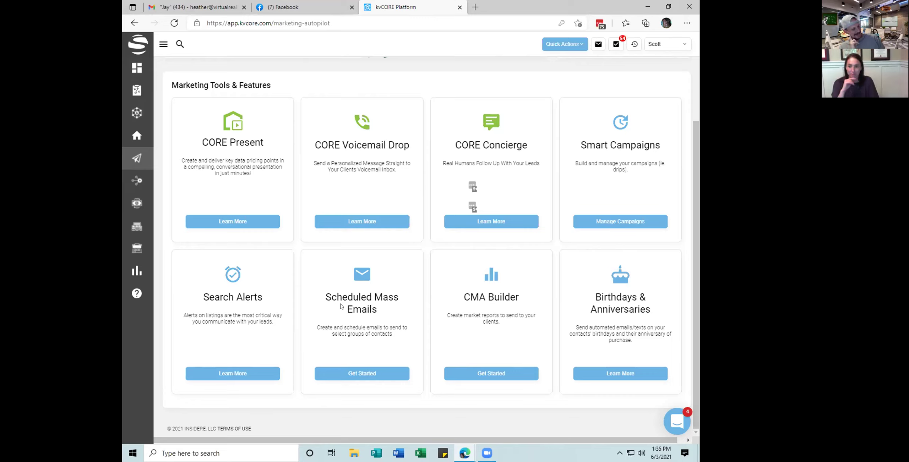
Browse Scheduled Mass Emails, discard a new Schedule Email draft, then open Smart CRM contacts
{"action": "left_click", "coordinate": [352, 379]}
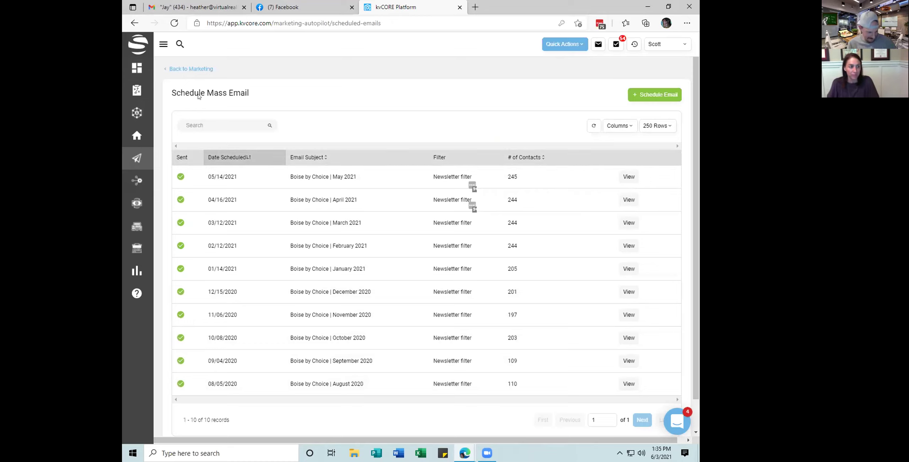
{"action": "left_click", "coordinate": [654, 95]}
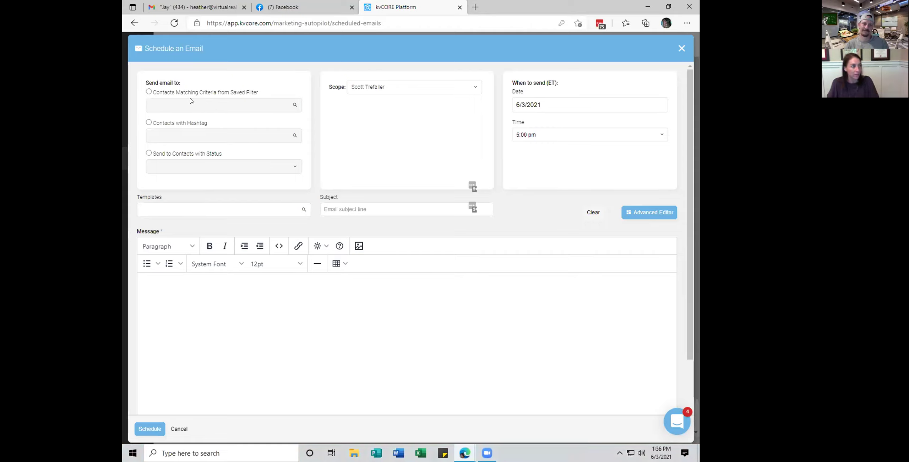
{"action": "left_click", "coordinate": [681, 48]}
{"action": "left_click", "coordinate": [385, 205]}
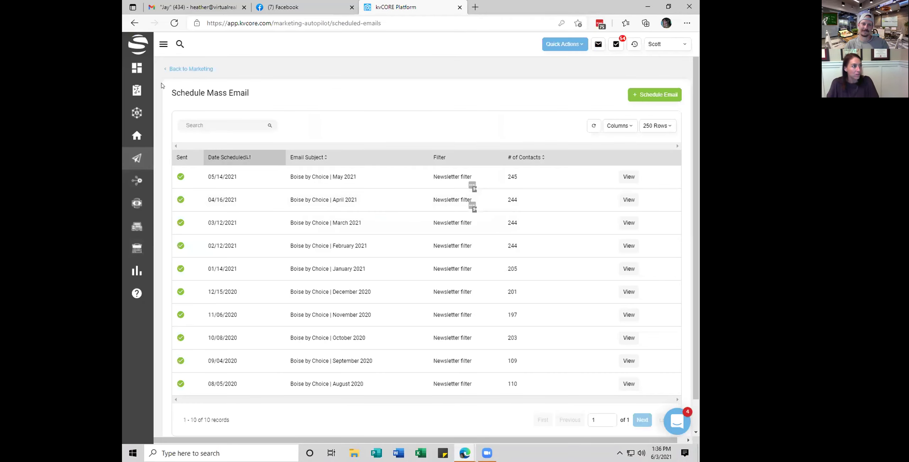
{"action": "left_click", "coordinate": [130, 112]}
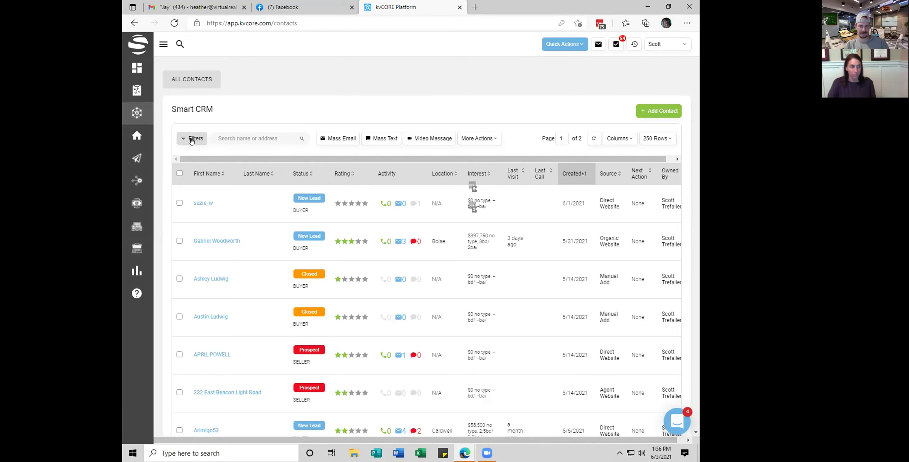
Apply the Contact Details filters Subscribed and Has Email to the contact list
{"action": "left_click", "coordinate": [191, 139]}
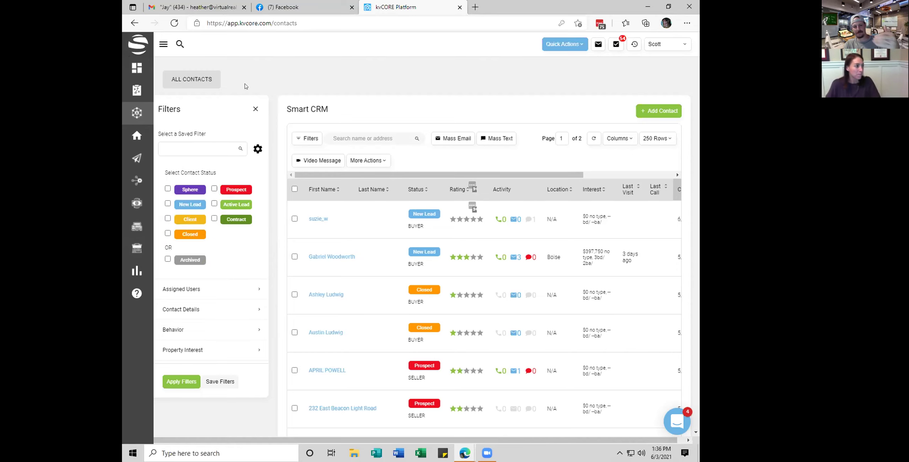
{"action": "scroll", "coordinate": [196, 251], "scroll_direction": "down", "scroll_amount": 3}
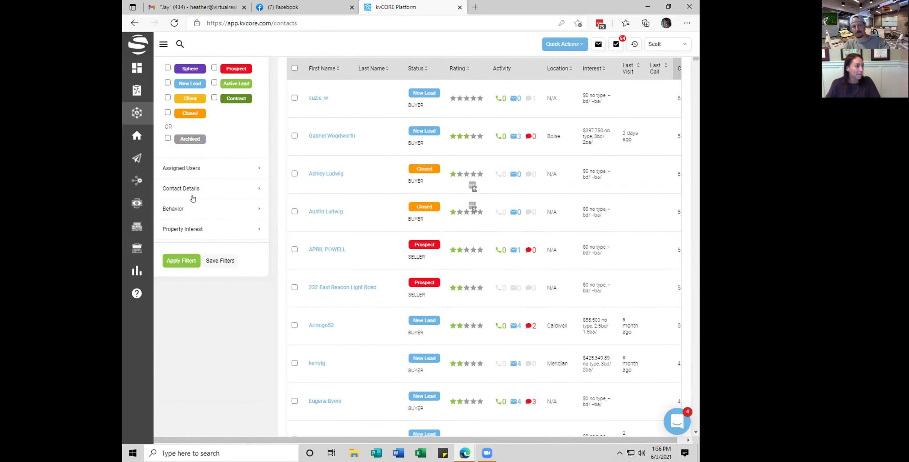
{"action": "left_click", "coordinate": [192, 190]}
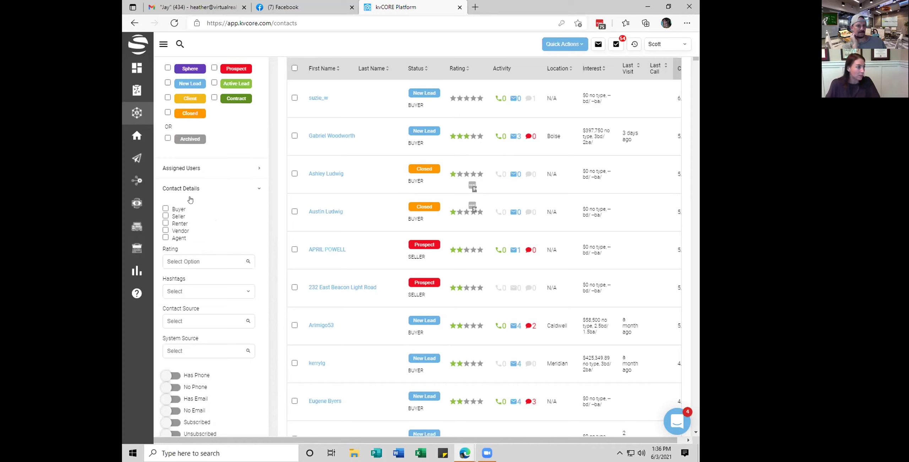
{"action": "scroll", "coordinate": [192, 202], "scroll_direction": "down", "scroll_amount": 2}
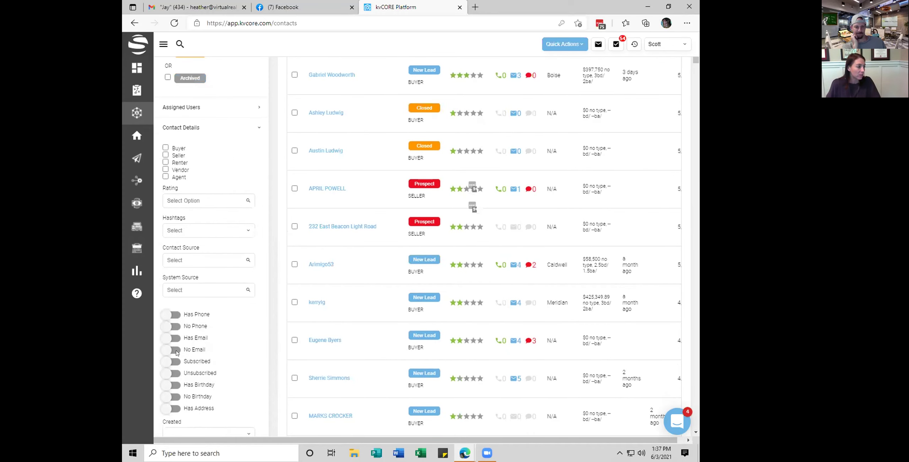
{"action": "left_click", "coordinate": [176, 361]}
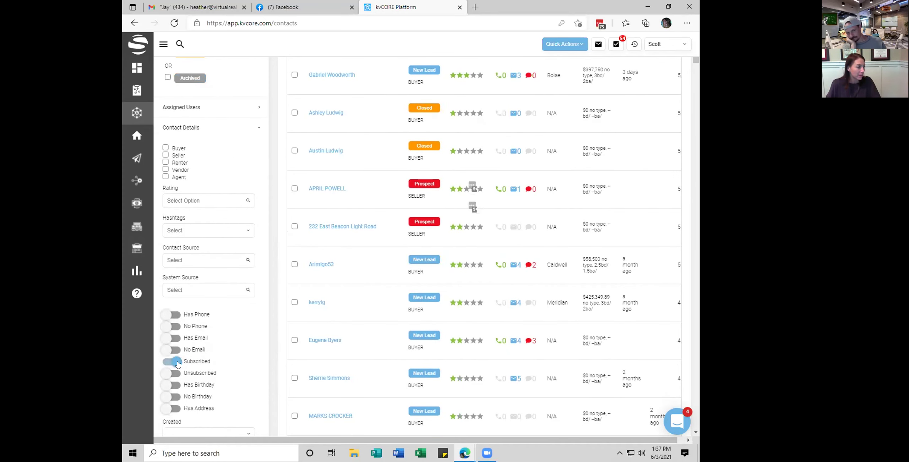
{"action": "left_click", "coordinate": [175, 339]}
{"action": "scroll", "coordinate": [218, 302], "scroll_direction": "down", "scroll_amount": 7}
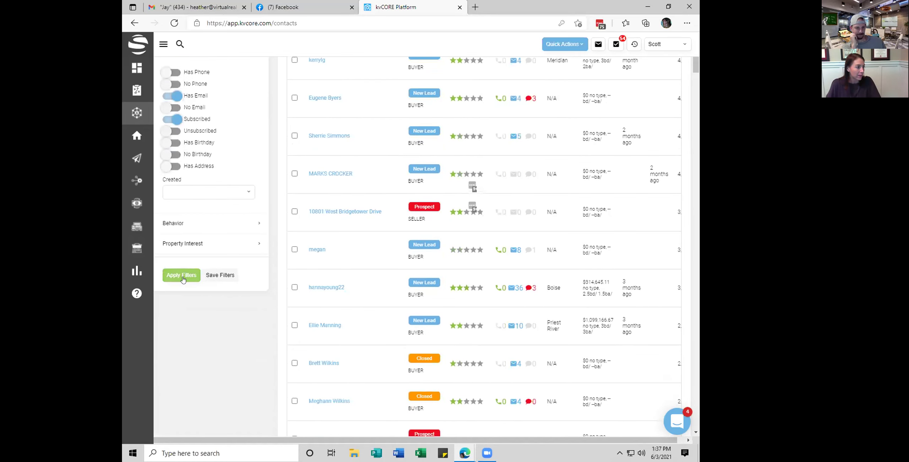
{"action": "left_click", "coordinate": [181, 275]}
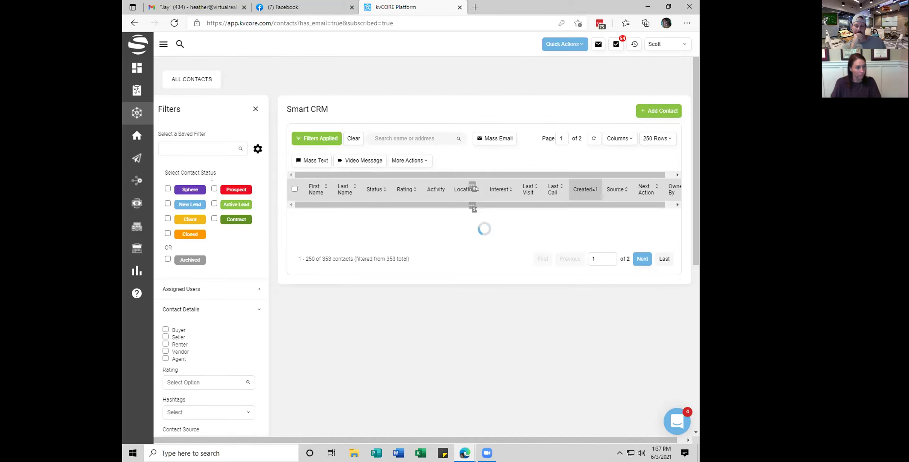
{"action": "scroll", "coordinate": [213, 184], "scroll_direction": "down", "scroll_amount": 7}
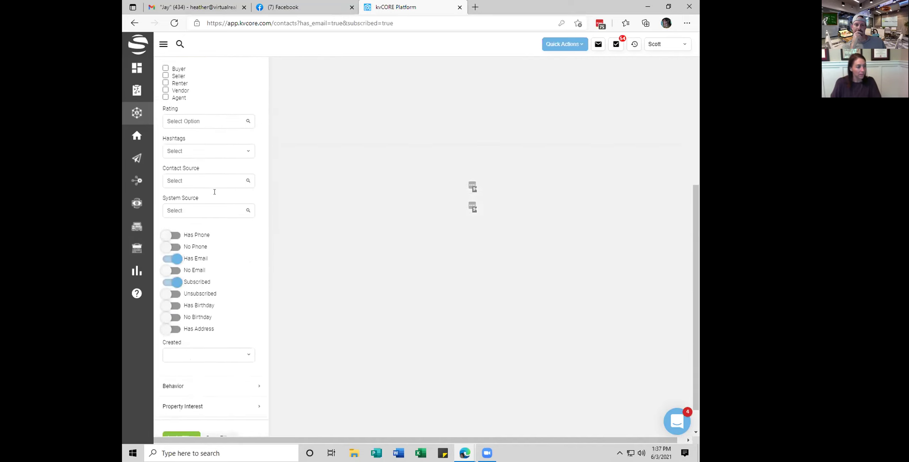
{"action": "scroll", "coordinate": [215, 192], "scroll_direction": "down", "scroll_amount": 1}
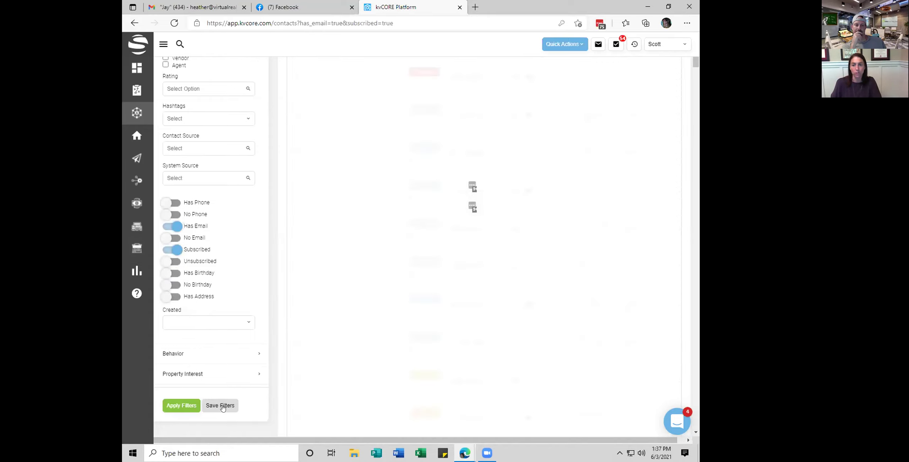
{"action": "scroll", "coordinate": [286, 316], "scroll_direction": "up", "scroll_amount": 8}
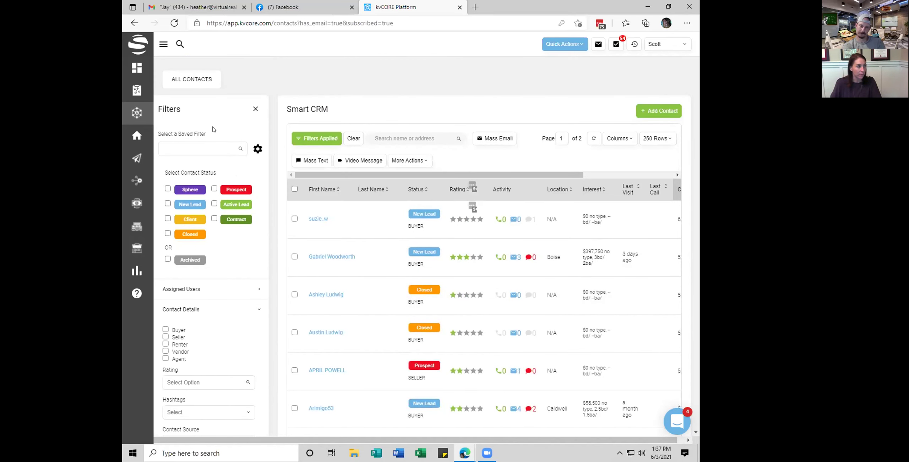
{"action": "scroll", "coordinate": [328, 237], "scroll_direction": "down", "scroll_amount": 2}
{"action": "scroll", "coordinate": [328, 237], "scroll_direction": "down", "scroll_amount": 4}
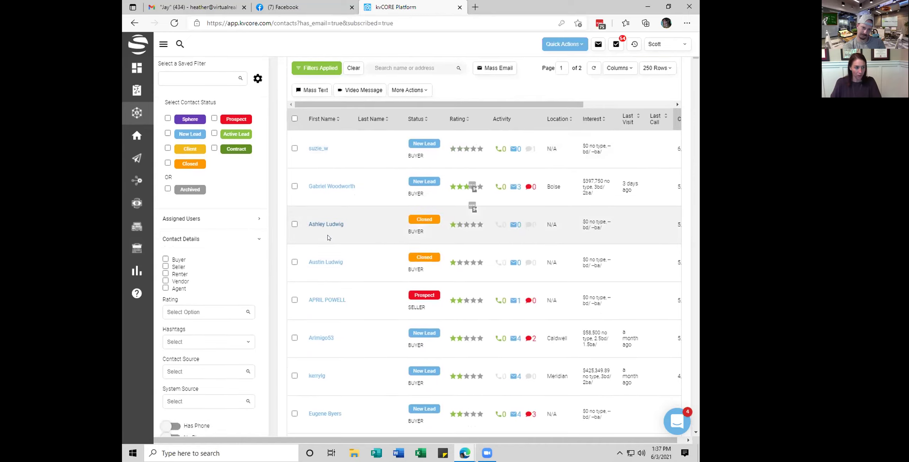
{"action": "scroll", "coordinate": [329, 237], "scroll_direction": "up", "scroll_amount": 6}
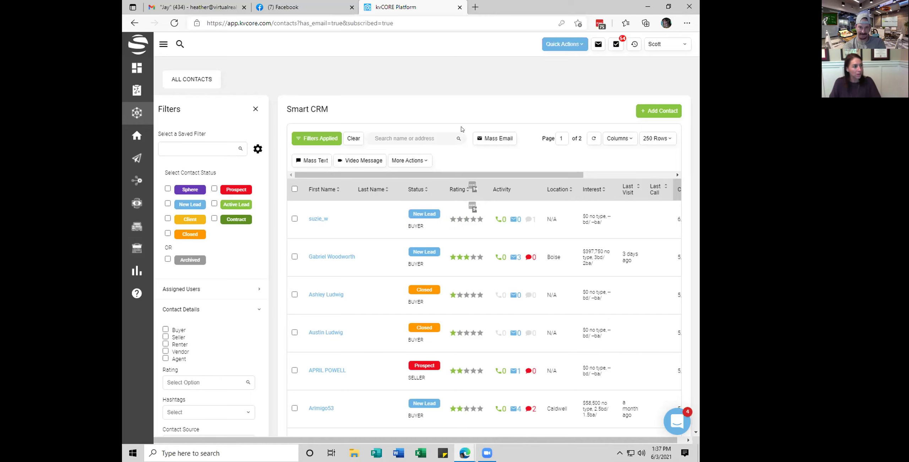
{"action": "scroll", "coordinate": [460, 134], "scroll_direction": "down", "scroll_amount": 5}
{"action": "scroll", "coordinate": [457, 140], "scroll_direction": "down", "scroll_amount": 7}
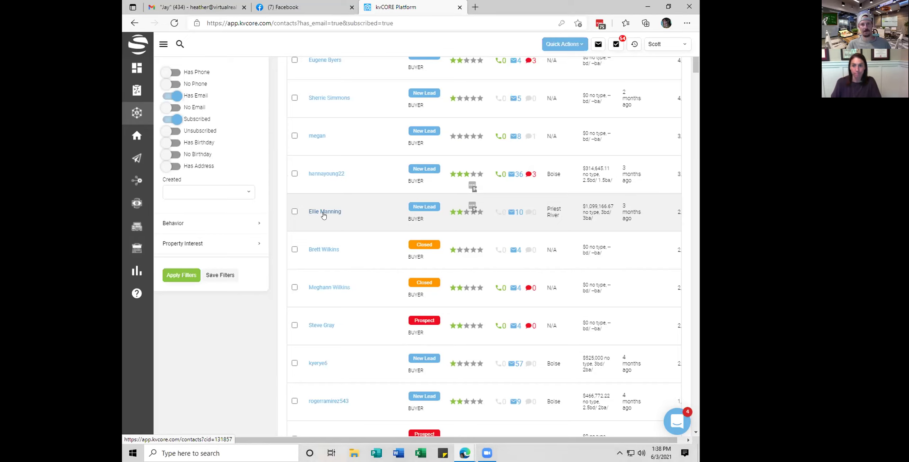
{"action": "mouse_move", "coordinate": [132, 156]}
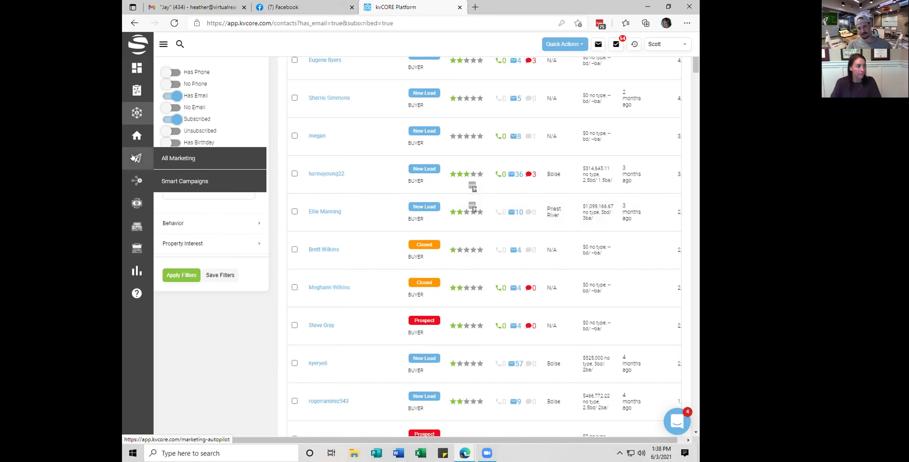
In Manage Campaigns Templates, search 'boise' and clone the Newsletter September 2020 template
{"action": "left_click", "coordinate": [177, 159]}
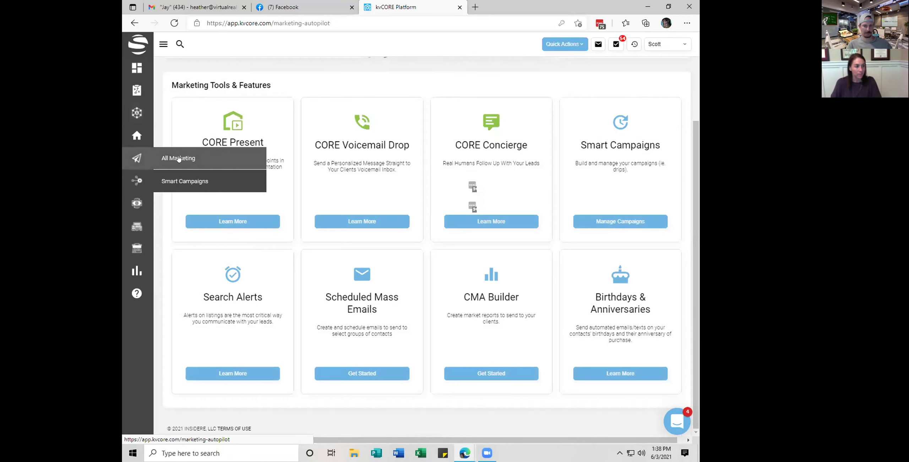
{"action": "left_click", "coordinate": [599, 223]}
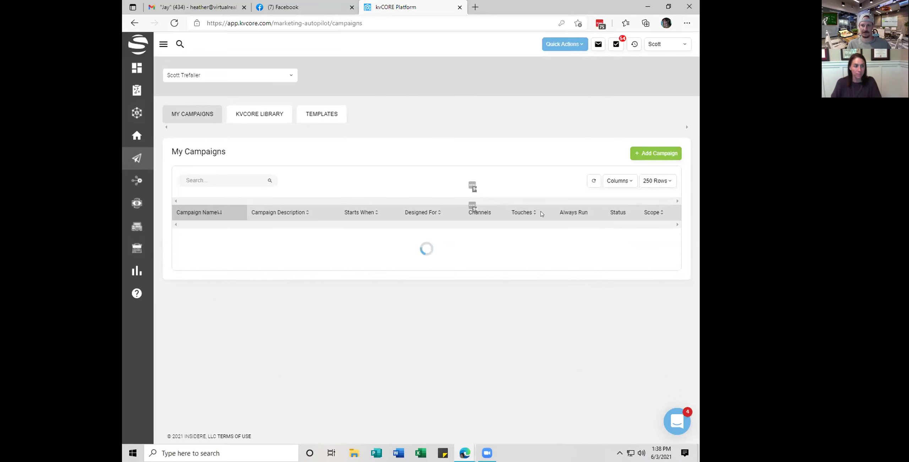
{"action": "left_click", "coordinate": [320, 113]}
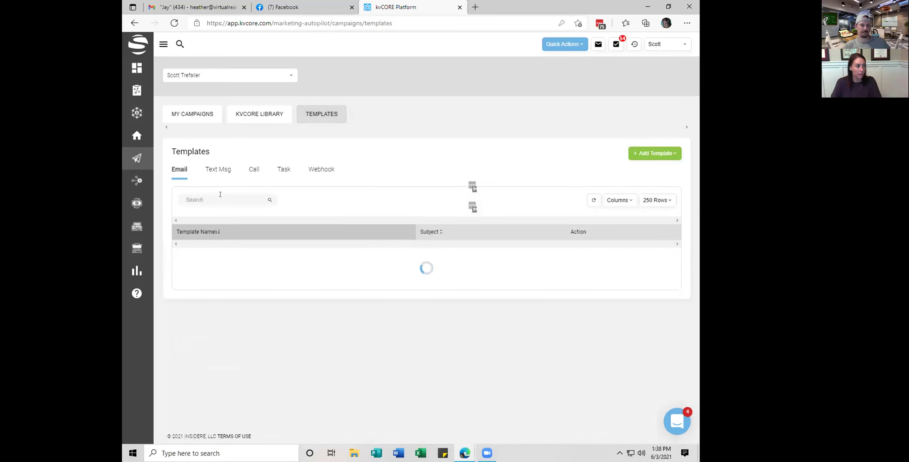
{"action": "left_click", "coordinate": [223, 189]}
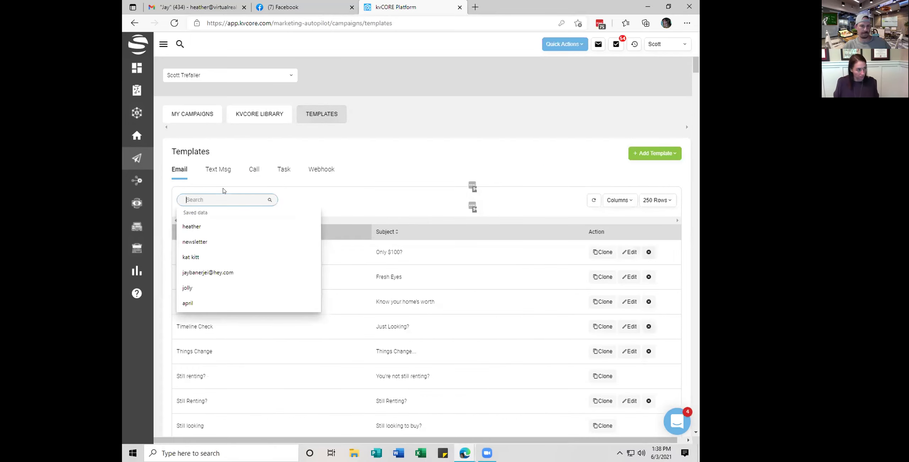
{"action": "type", "text": "boise"}
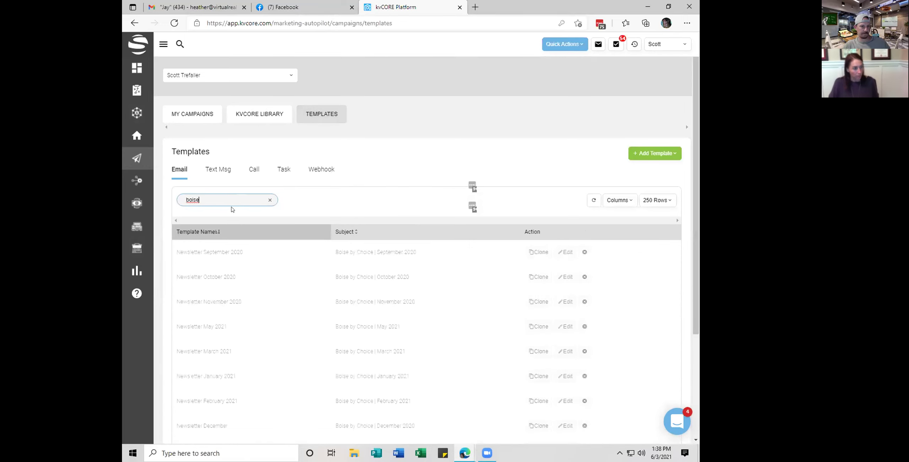
{"action": "left_click", "coordinate": [533, 255]}
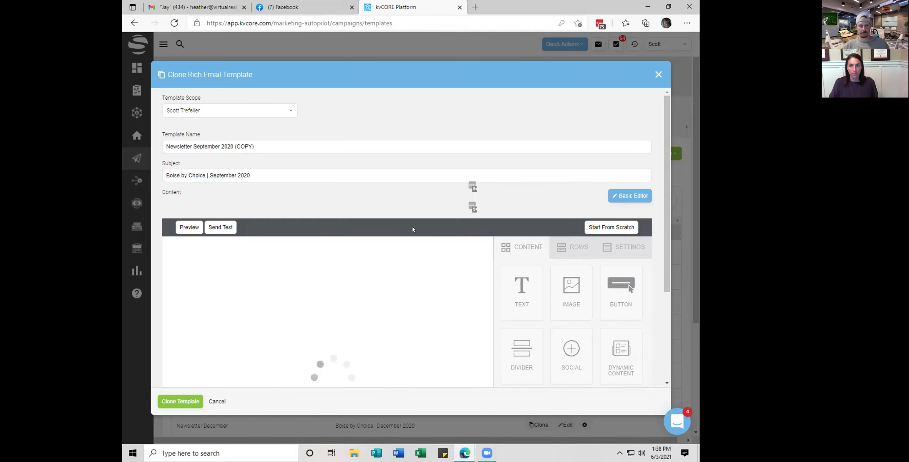
Scroll through the cloned Newsletter September 2020 (COPY) to review its content
{"action": "scroll", "coordinate": [413, 229], "scroll_direction": "down", "scroll_amount": 3}
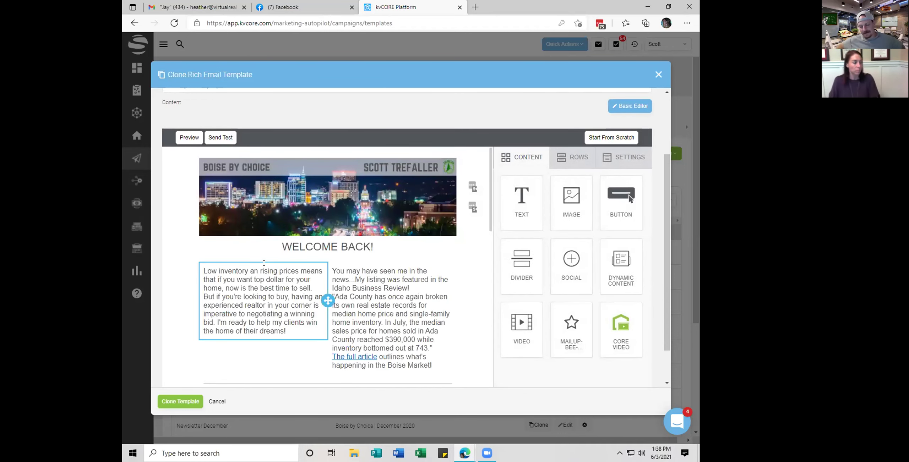
{"action": "scroll", "coordinate": [263, 295], "scroll_direction": "down", "scroll_amount": 5}
{"action": "scroll", "coordinate": [263, 296], "scroll_direction": "down", "scroll_amount": 12}
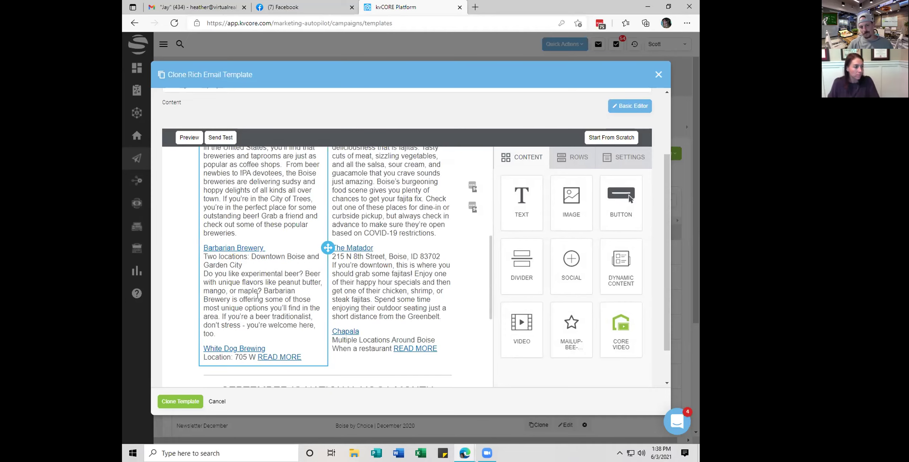
{"action": "scroll", "coordinate": [256, 293], "scroll_direction": "up", "scroll_amount": 15}
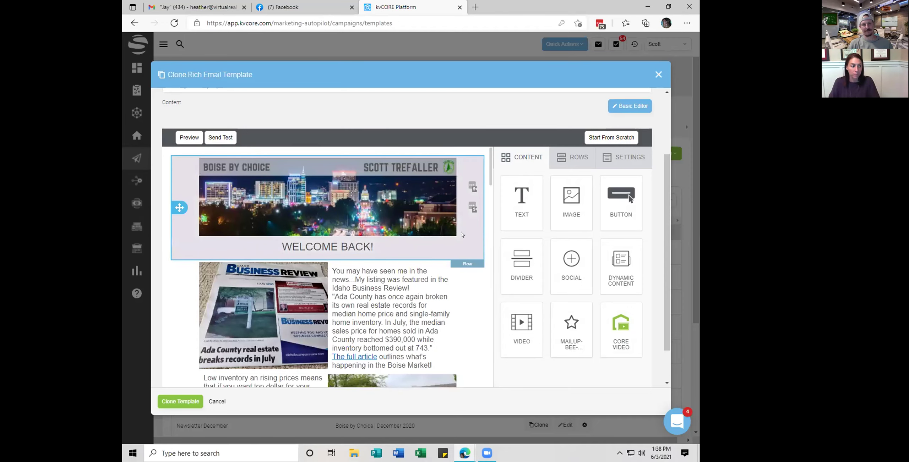
{"action": "scroll", "coordinate": [484, 248], "scroll_direction": "down", "scroll_amount": 1}
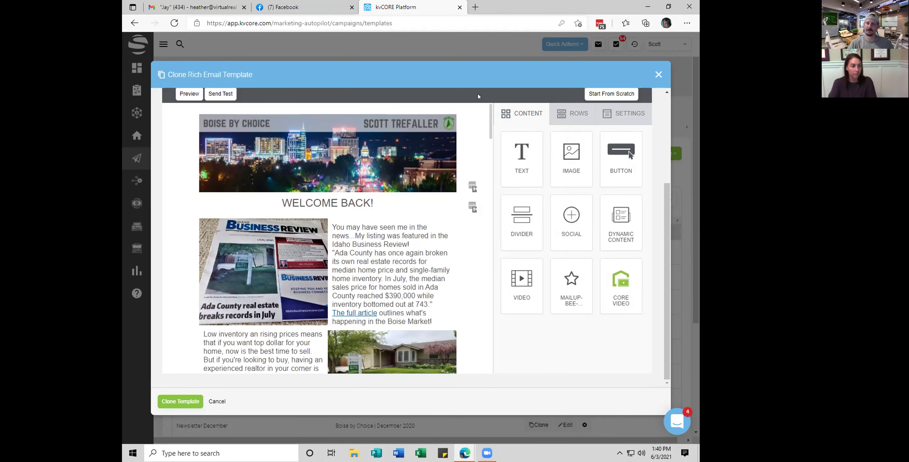
{"action": "scroll", "coordinate": [320, 213], "scroll_direction": "down", "scroll_amount": 3}
{"action": "scroll", "coordinate": [314, 186], "scroll_direction": "up", "scroll_amount": 2}
{"action": "scroll", "coordinate": [315, 186], "scroll_direction": "up", "scroll_amount": 2}
{"action": "scroll", "coordinate": [355, 227], "scroll_direction": "down", "scroll_amount": 15}
{"action": "scroll", "coordinate": [389, 264], "scroll_direction": "down", "scroll_amount": 15}
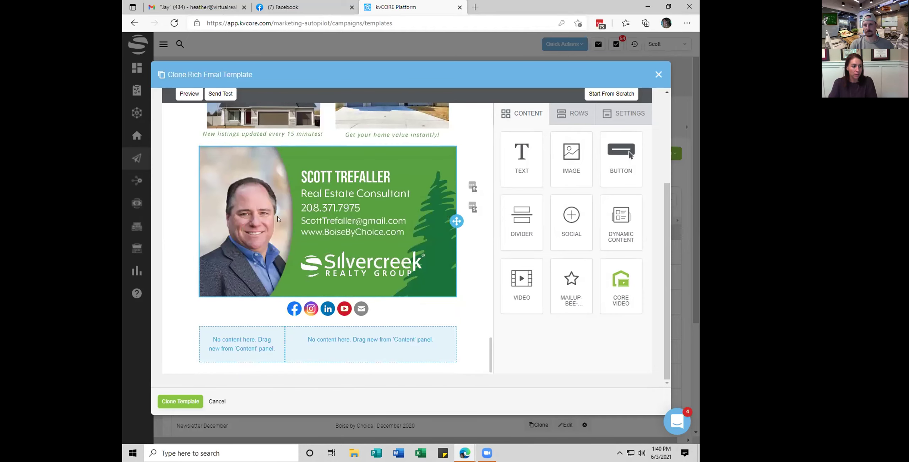
{"action": "scroll", "coordinate": [354, 213], "scroll_direction": "up", "scroll_amount": 6}
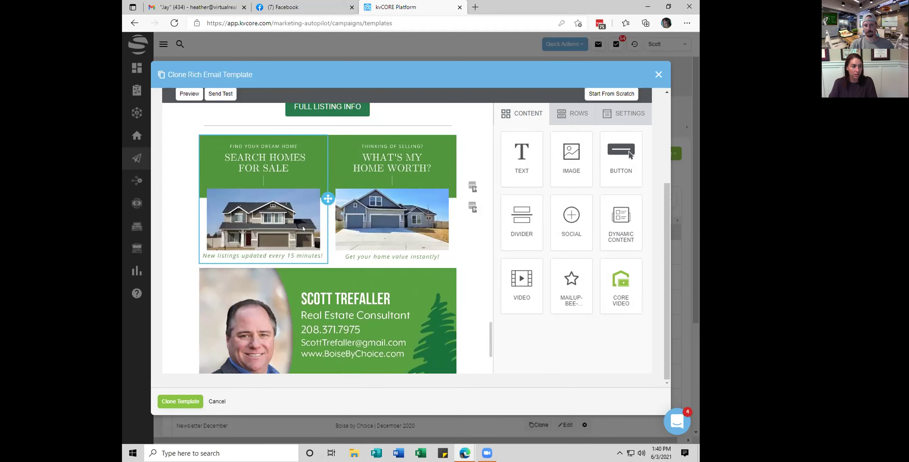
{"action": "scroll", "coordinate": [312, 223], "scroll_direction": "up", "scroll_amount": 2}
{"action": "scroll", "coordinate": [342, 226], "scroll_direction": "up", "scroll_amount": 3}
{"action": "scroll", "coordinate": [320, 248], "scroll_direction": "down", "scroll_amount": 3}
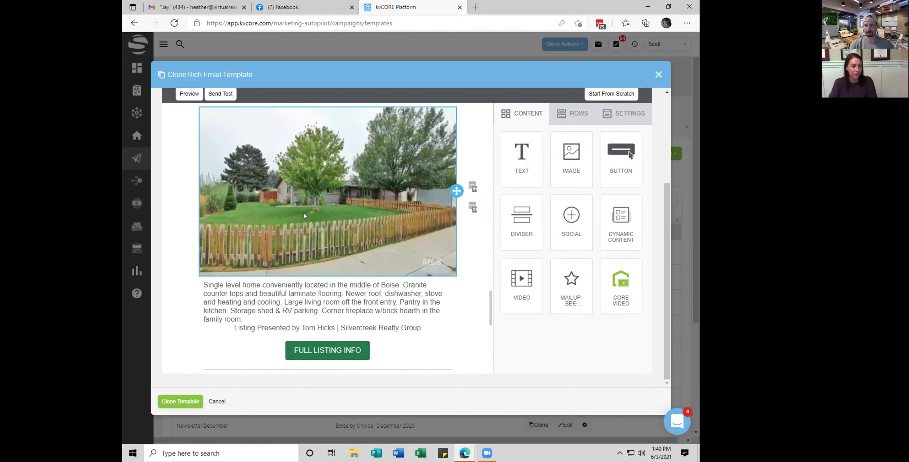
{"action": "scroll", "coordinate": [355, 266], "scroll_direction": "up", "scroll_amount": 5}
{"action": "scroll", "coordinate": [356, 265], "scroll_direction": "up", "scroll_amount": 15}
{"action": "scroll", "coordinate": [362, 256], "scroll_direction": "up", "scroll_amount": 3}
{"action": "scroll", "coordinate": [355, 248], "scroll_direction": "down", "scroll_amount": 3}
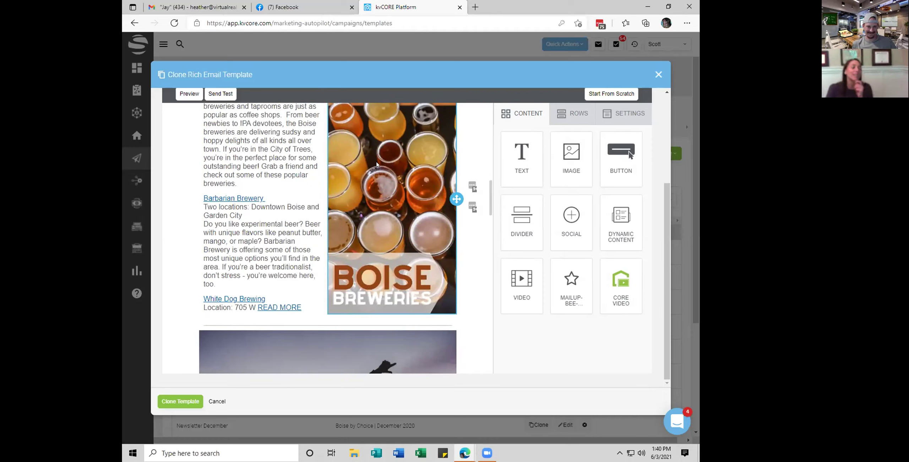
{"action": "scroll", "coordinate": [567, 97], "scroll_direction": "up", "scroll_amount": 2}
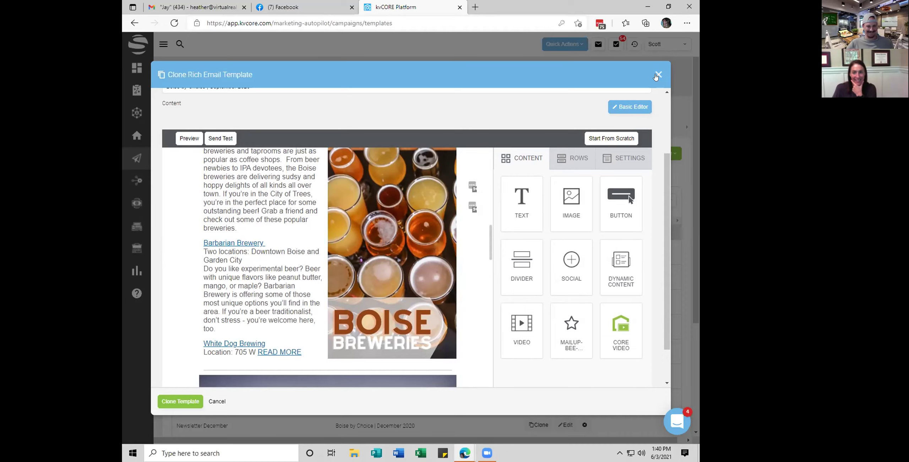
{"action": "scroll", "coordinate": [269, 226], "scroll_direction": "down", "scroll_amount": 10}
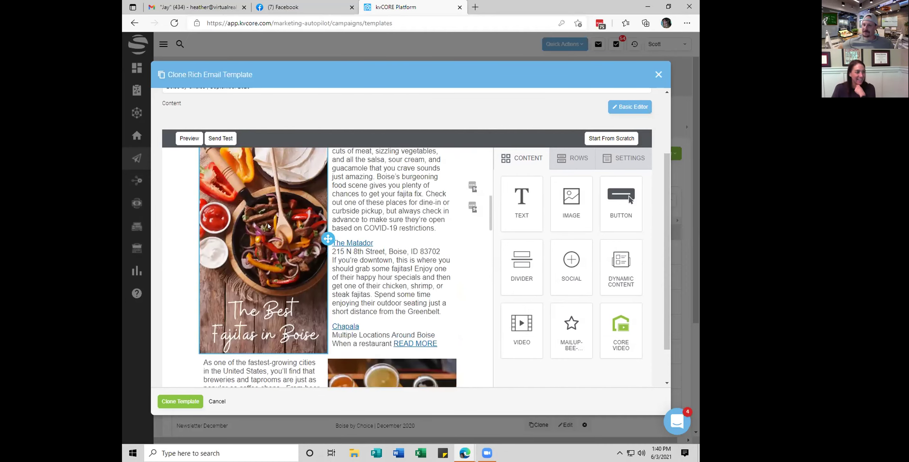
{"action": "scroll", "coordinate": [269, 226], "scroll_direction": "up", "scroll_amount": 3}
{"action": "scroll", "coordinate": [268, 226], "scroll_direction": "down", "scroll_amount": 3}
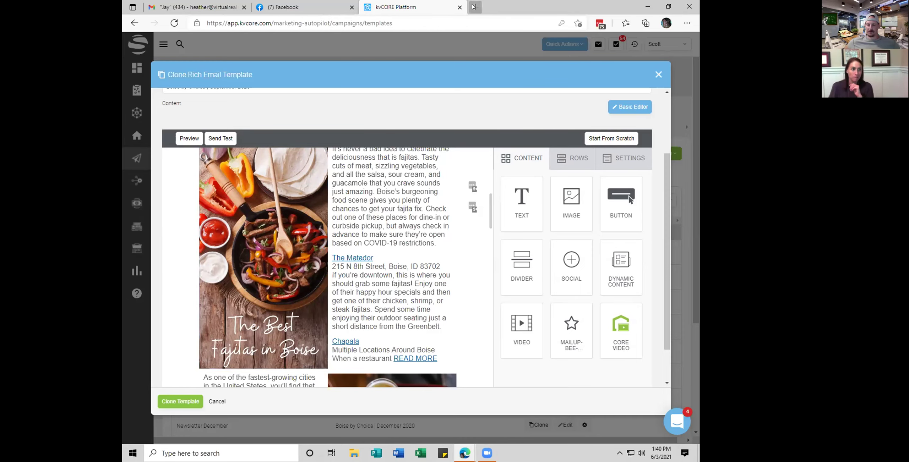
{"action": "left_click", "coordinate": [475, 7]}
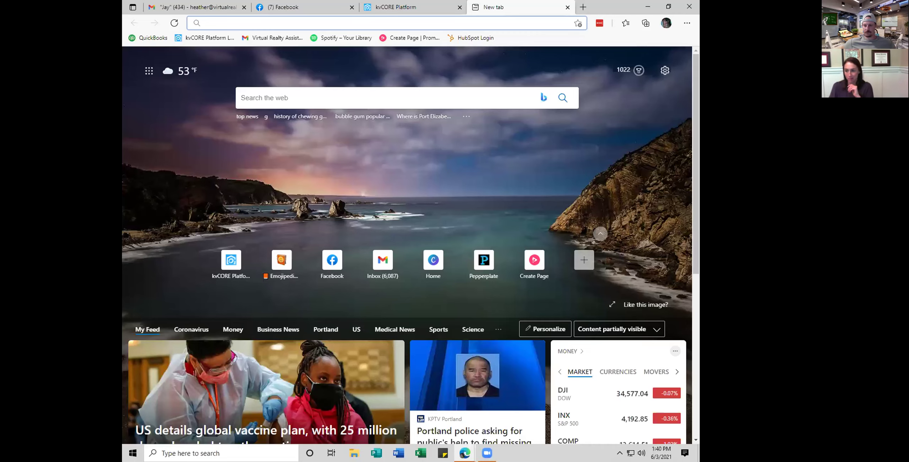
{"action": "key", "text": "ctrl+w"}
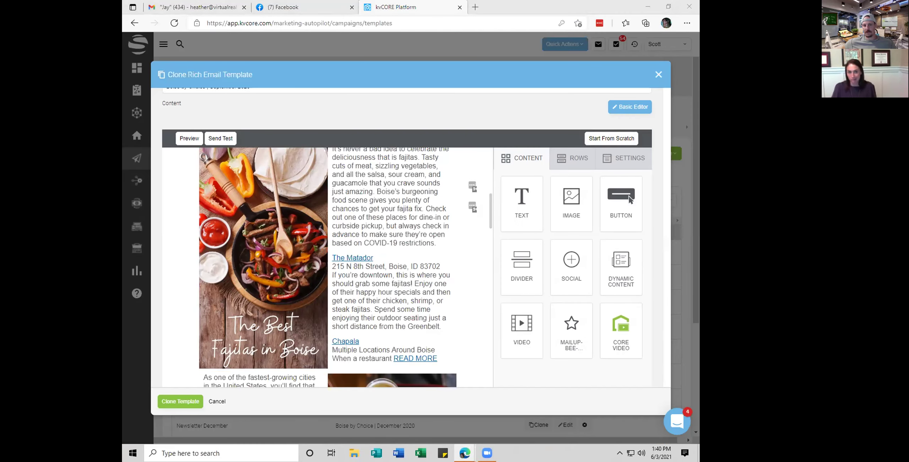
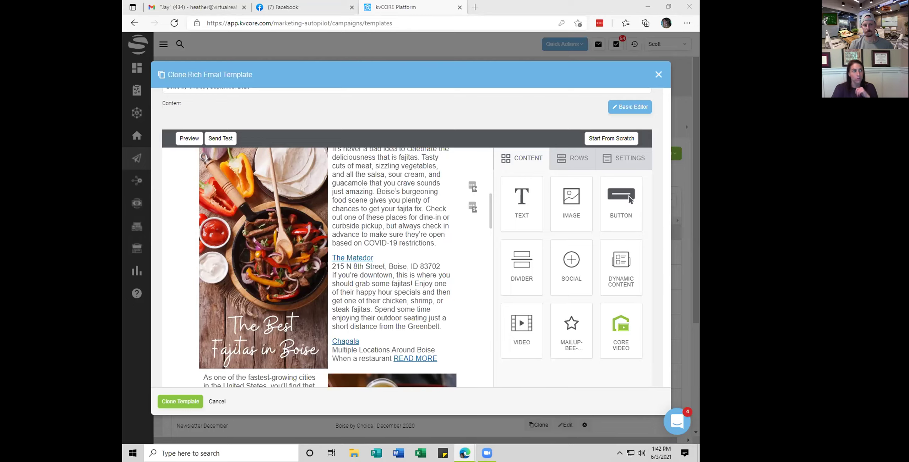
Leave the kvCORE template dialog and switch to the Facebook news feed tab
{"action": "left_click", "coordinate": [292, 6]}
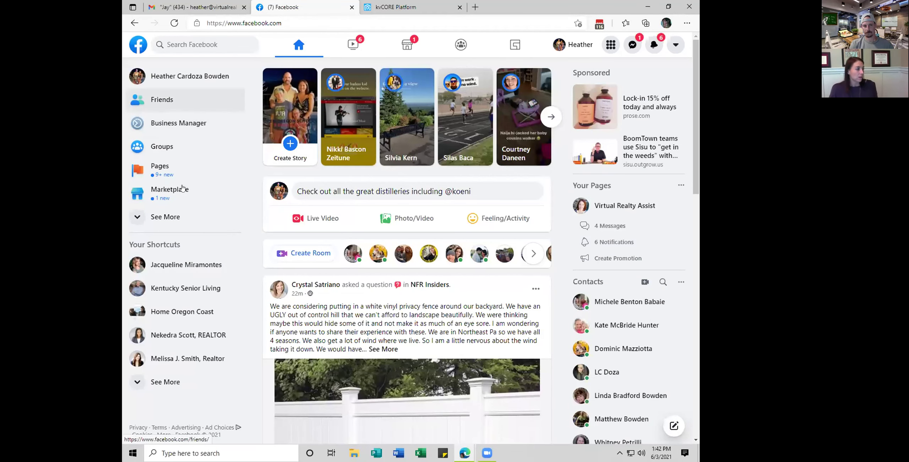
Search Facebook for the client's name, pick their realtor page suggestion, and leave the unfinished post
{"action": "left_click", "coordinate": [186, 44]}
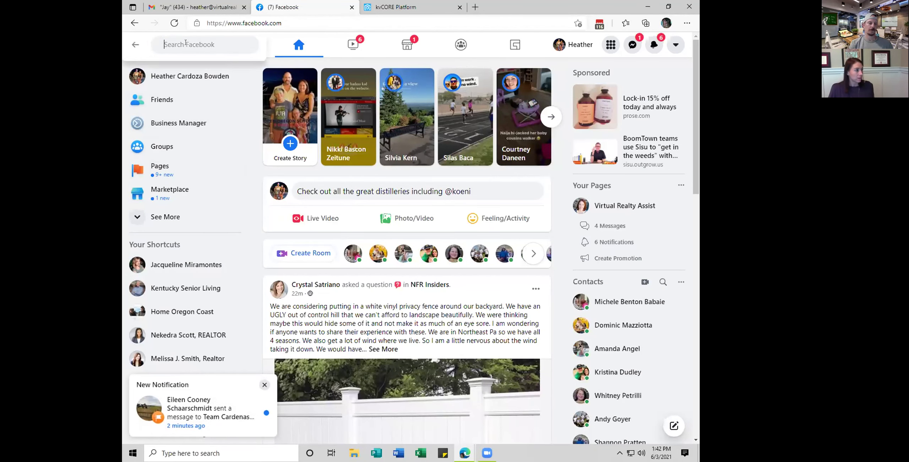
{"action": "type", "text": "ne"}
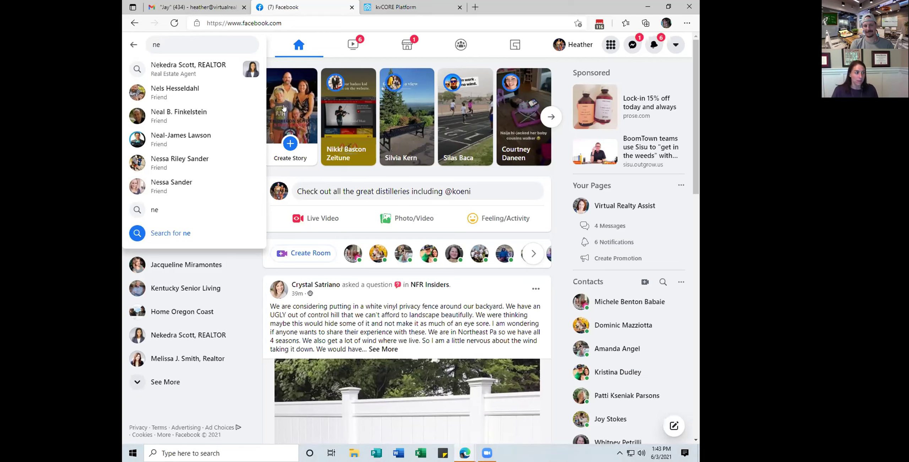
{"action": "left_click_drag", "start_coordinate": [343, 25], "coordinate": [204, 20]}
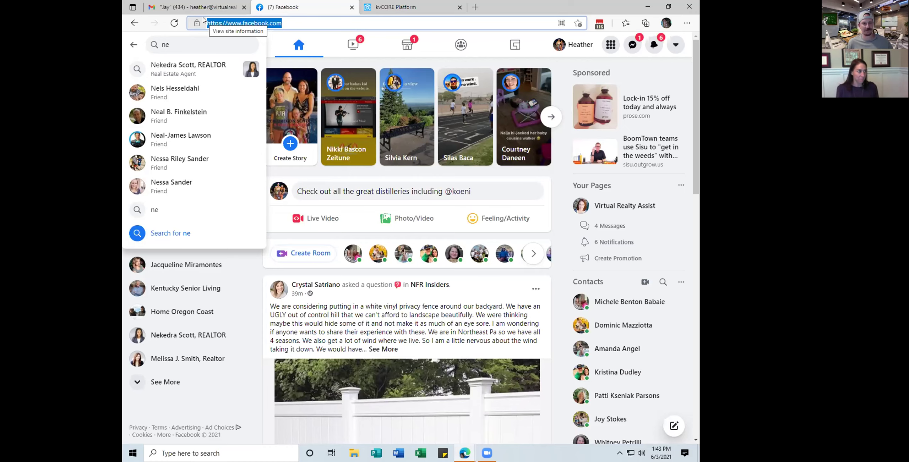
{"action": "left_click", "coordinate": [158, 69]}
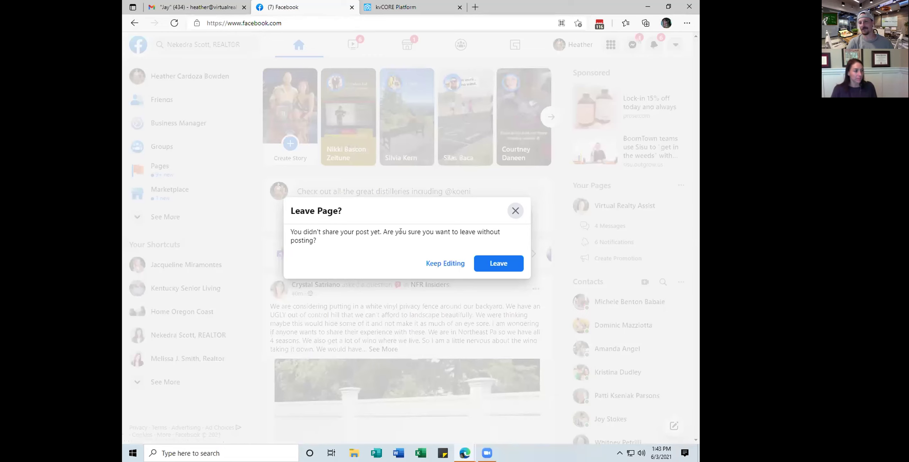
{"action": "left_click", "coordinate": [486, 267]}
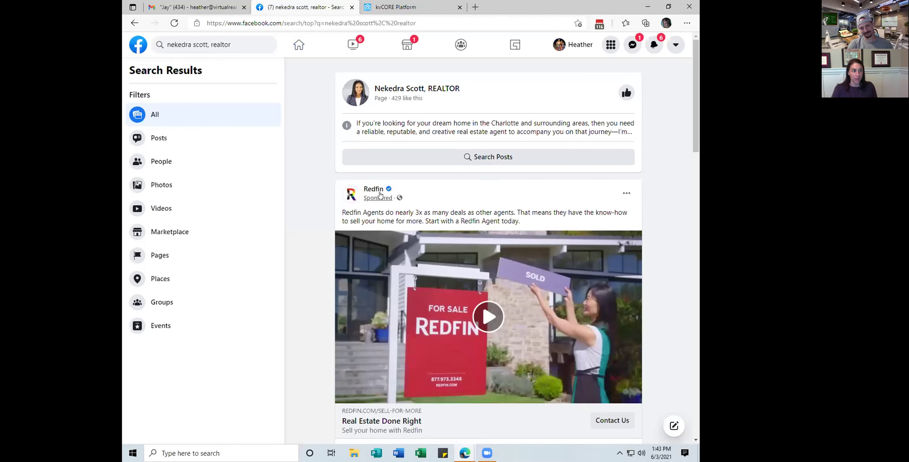
Find the client's realtor business page in the search results and open it
{"action": "scroll", "coordinate": [386, 184], "scroll_direction": "down", "scroll_amount": 5}
{"action": "scroll", "coordinate": [386, 183], "scroll_direction": "down", "scroll_amount": 15}
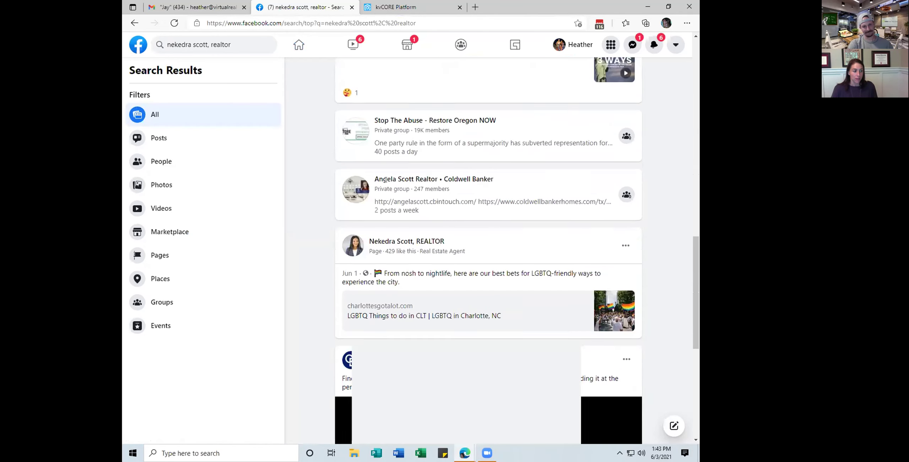
{"action": "scroll", "coordinate": [386, 181], "scroll_direction": "down", "scroll_amount": 4}
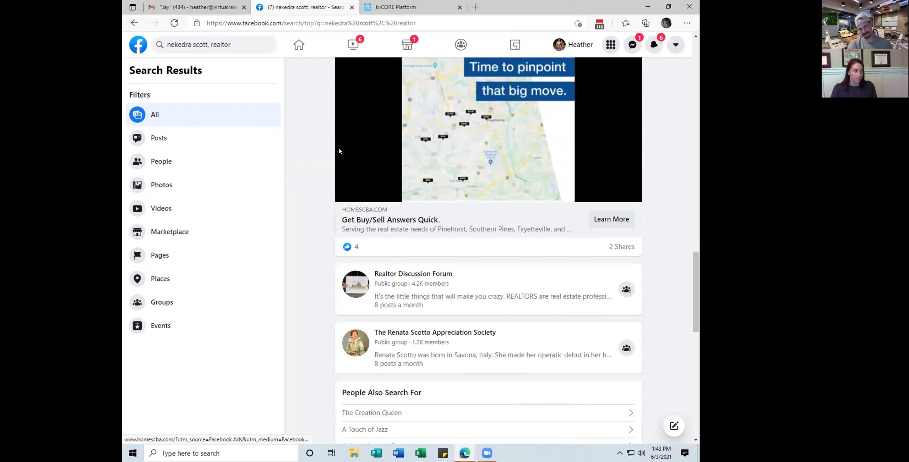
{"action": "scroll", "coordinate": [386, 178], "scroll_direction": "up", "scroll_amount": 18}
{"action": "scroll", "coordinate": [443, 142], "scroll_direction": "down", "scroll_amount": 2}
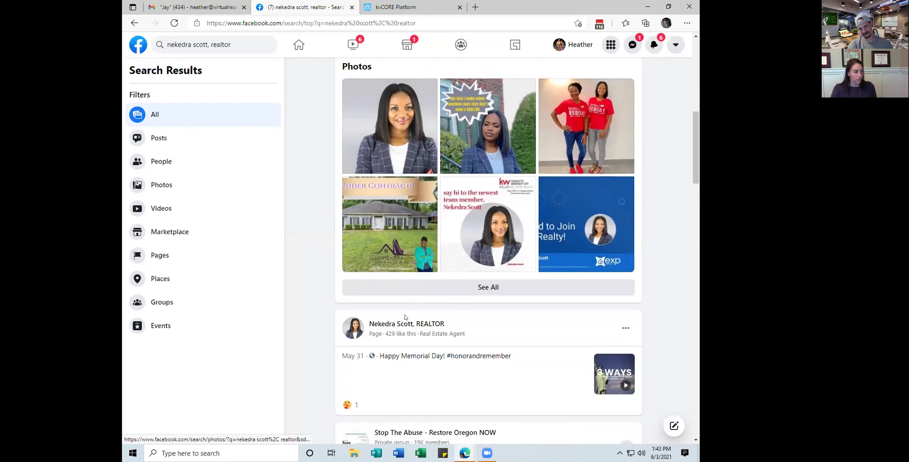
{"action": "left_click", "coordinate": [398, 323]}
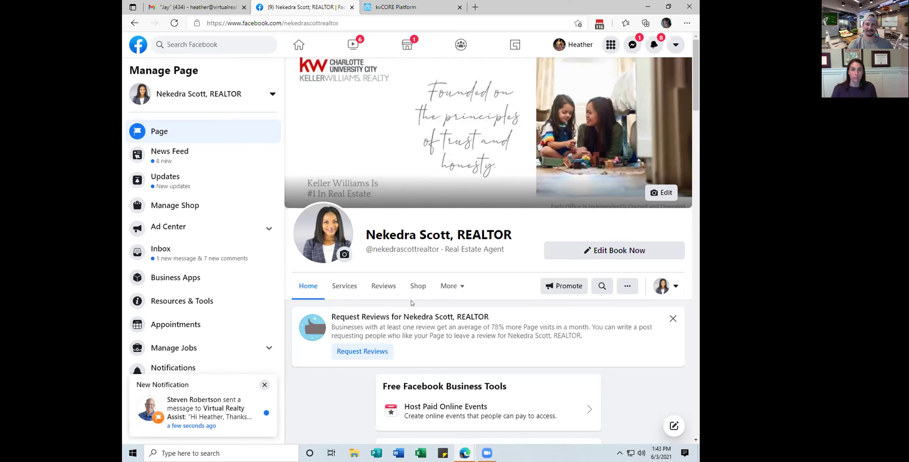
{"action": "scroll", "coordinate": [412, 302], "scroll_direction": "down", "scroll_amount": 3}
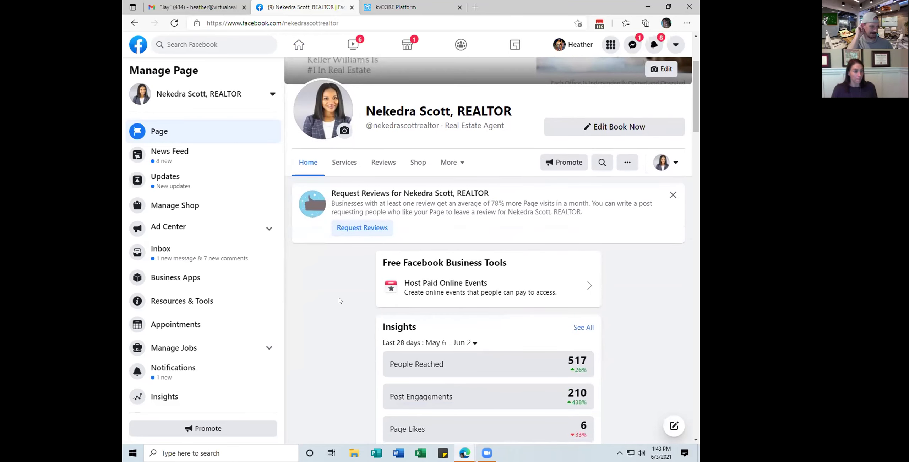
{"action": "scroll", "coordinate": [339, 301], "scroll_direction": "down", "scroll_amount": 15}
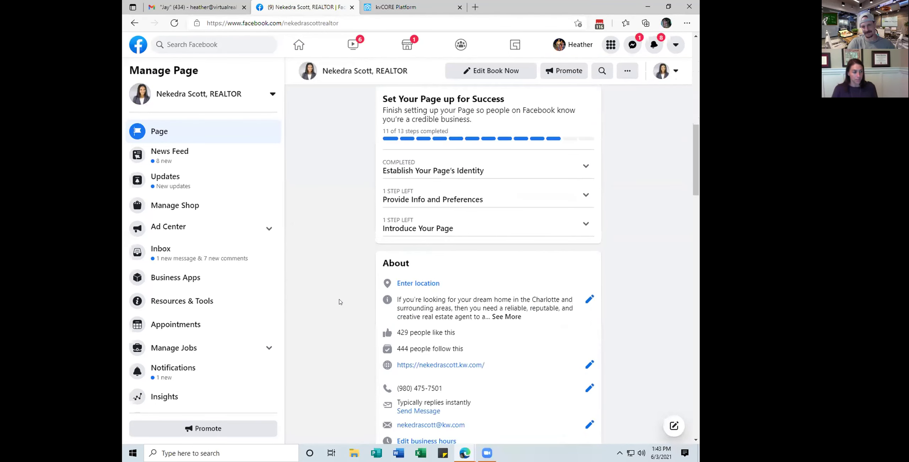
{"action": "scroll", "coordinate": [339, 302], "scroll_direction": "down", "scroll_amount": 20}
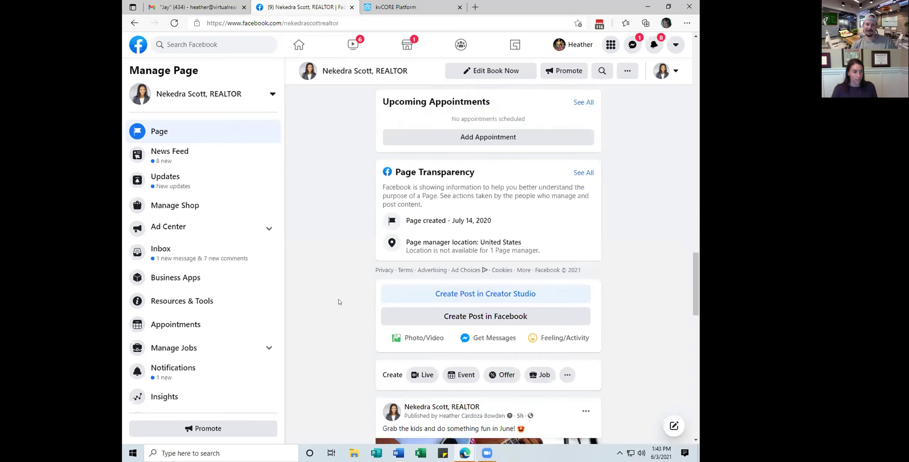
{"action": "scroll", "coordinate": [339, 302], "scroll_direction": "up", "scroll_amount": 3}
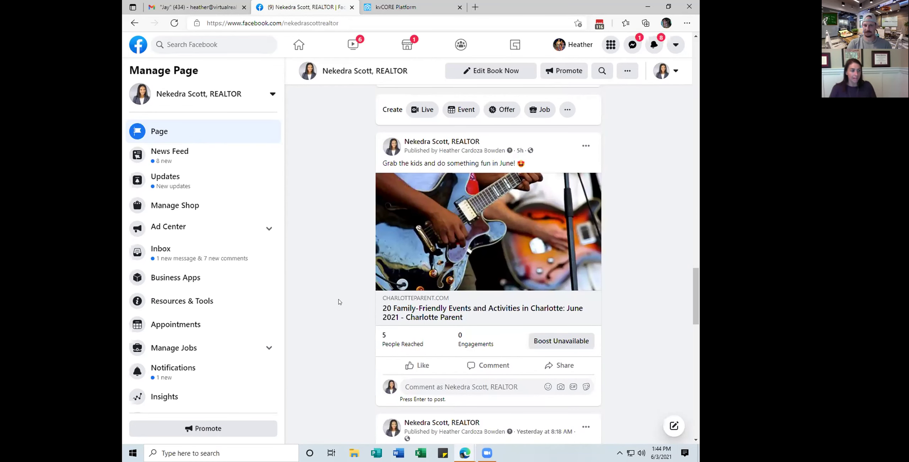
{"action": "scroll", "coordinate": [347, 207], "scroll_direction": "up", "scroll_amount": 2}
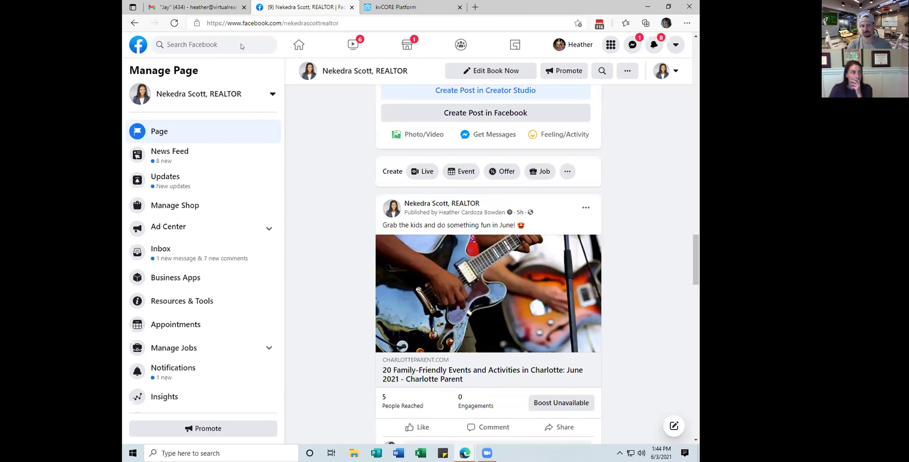
{"action": "left_click", "coordinate": [184, 43]}
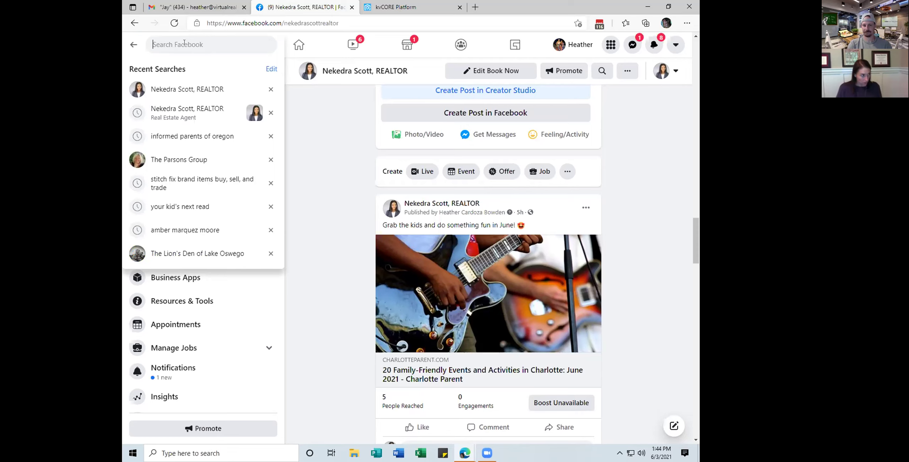
{"action": "type", "text": "home ore"}
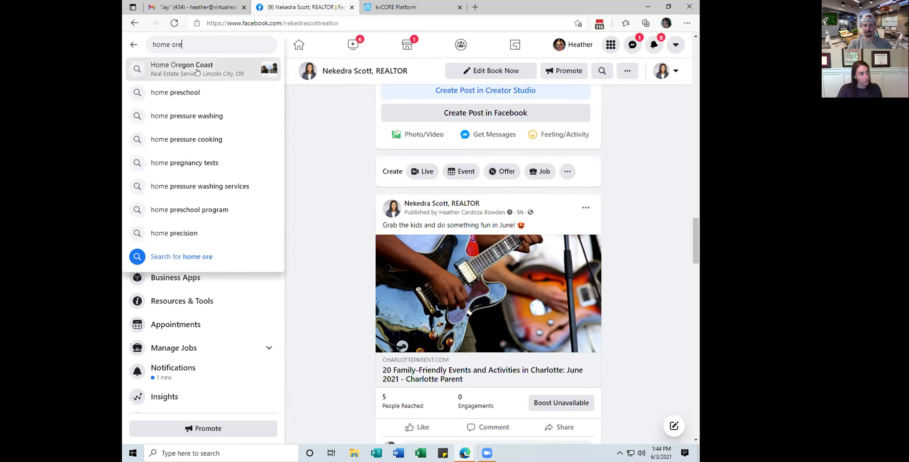
{"action": "left_click", "coordinate": [193, 65]}
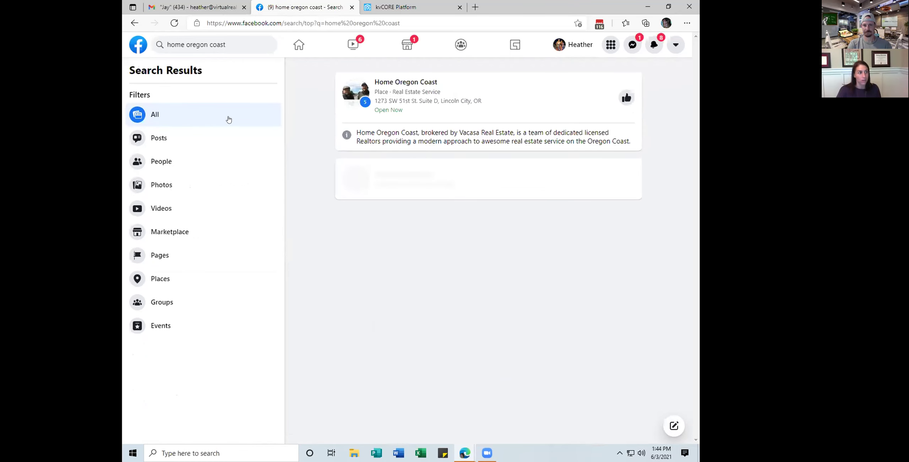
{"action": "left_click", "coordinate": [392, 84]}
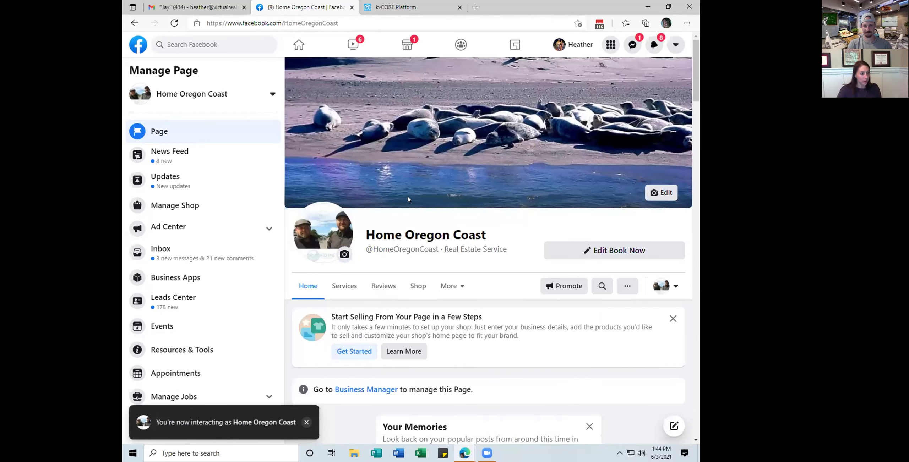
{"action": "scroll", "coordinate": [391, 199], "scroll_direction": "down", "scroll_amount": 10}
{"action": "scroll", "coordinate": [371, 199], "scroll_direction": "down", "scroll_amount": 15}
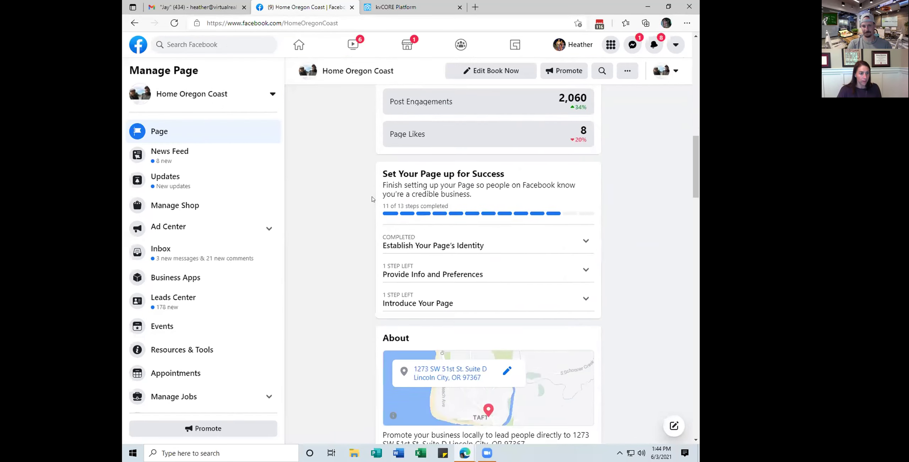
{"action": "scroll", "coordinate": [370, 199], "scroll_direction": "down", "scroll_amount": 15}
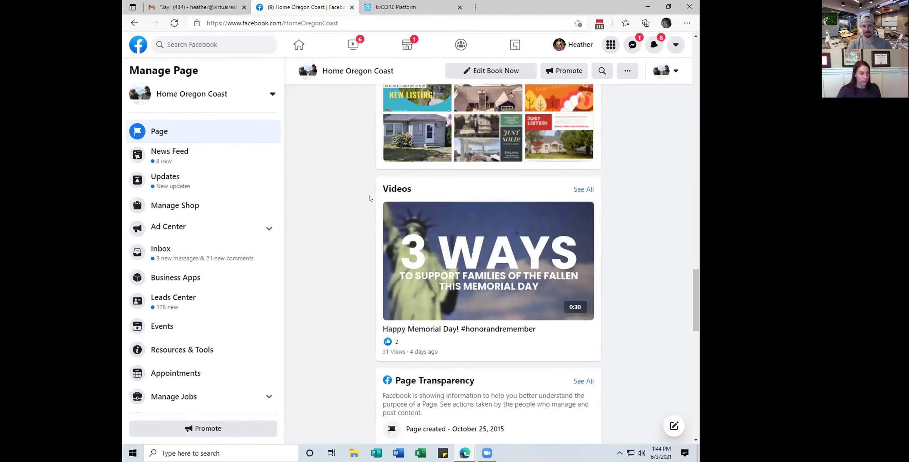
{"action": "scroll", "coordinate": [336, 197], "scroll_direction": "up", "scroll_amount": 3}
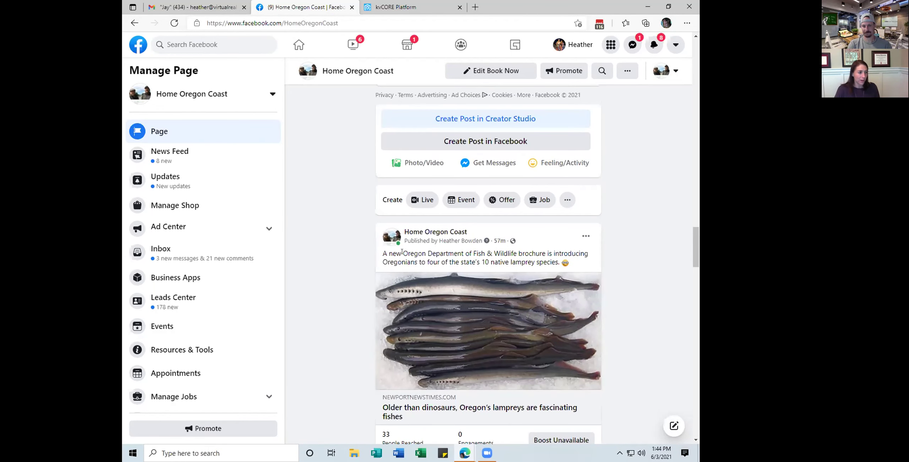
{"action": "scroll", "coordinate": [407, 251], "scroll_direction": "down", "scroll_amount": 4}
{"action": "scroll", "coordinate": [361, 259], "scroll_direction": "down", "scroll_amount": 15}
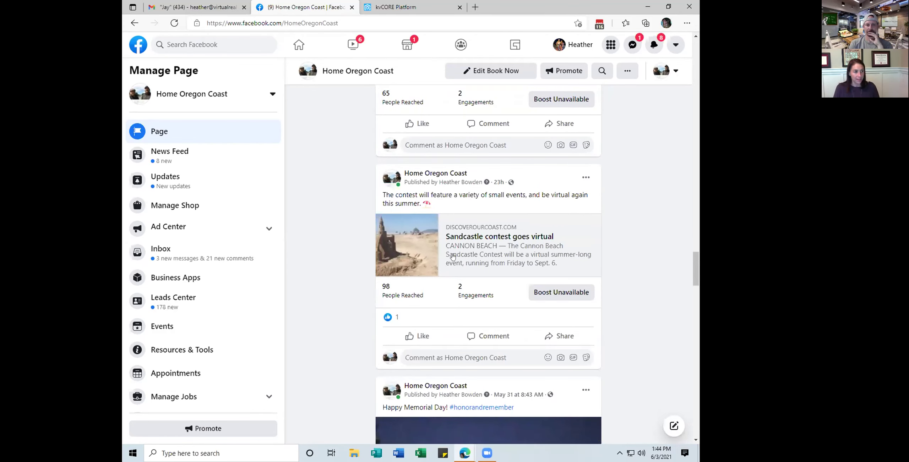
{"action": "scroll", "coordinate": [449, 275], "scroll_direction": "down", "scroll_amount": 2}
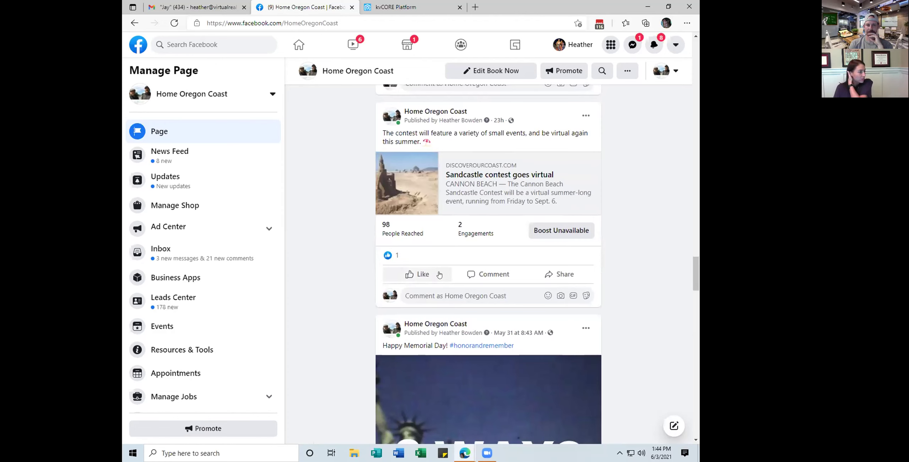
{"action": "scroll", "coordinate": [436, 275], "scroll_direction": "down", "scroll_amount": 4}
{"action": "scroll", "coordinate": [436, 275], "scroll_direction": "down", "scroll_amount": 20}
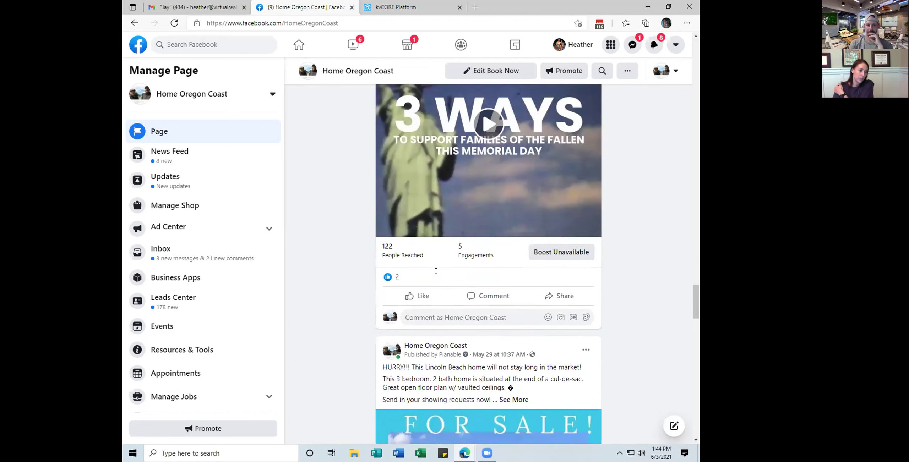
{"action": "scroll", "coordinate": [453, 213], "scroll_direction": "down", "scroll_amount": 12}
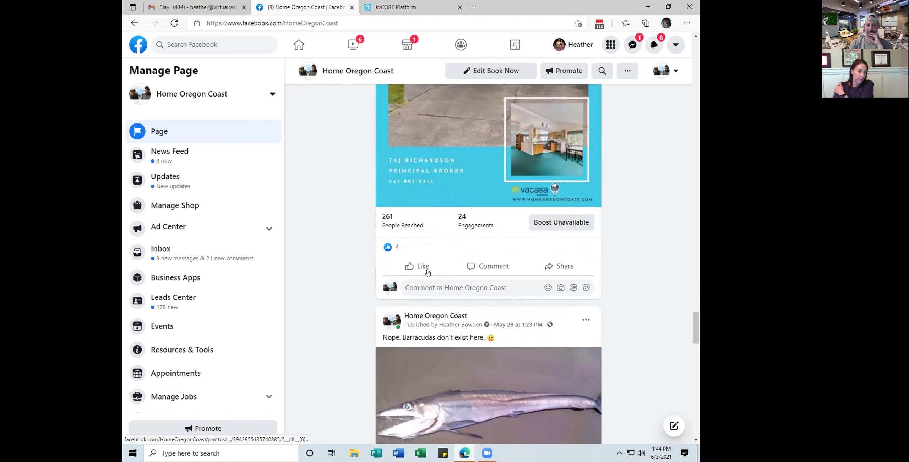
{"action": "scroll", "coordinate": [421, 272], "scroll_direction": "down", "scroll_amount": 1}
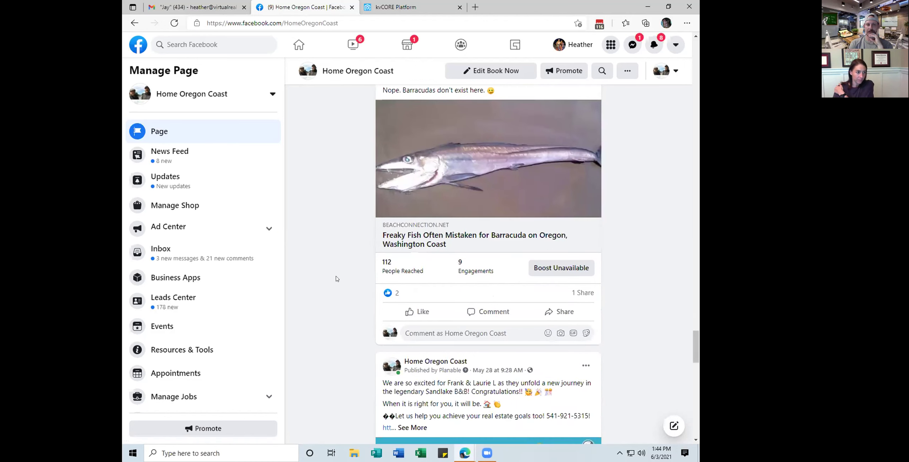
{"action": "scroll", "coordinate": [355, 259], "scroll_direction": "down", "scroll_amount": 1}
{"action": "mouse_move", "coordinate": [396, 229]}
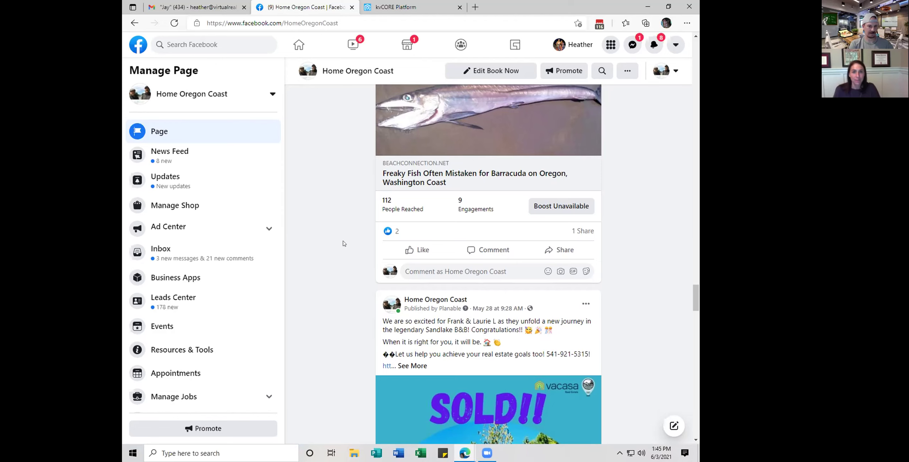
{"action": "scroll", "coordinate": [342, 244], "scroll_direction": "down", "scroll_amount": 10}
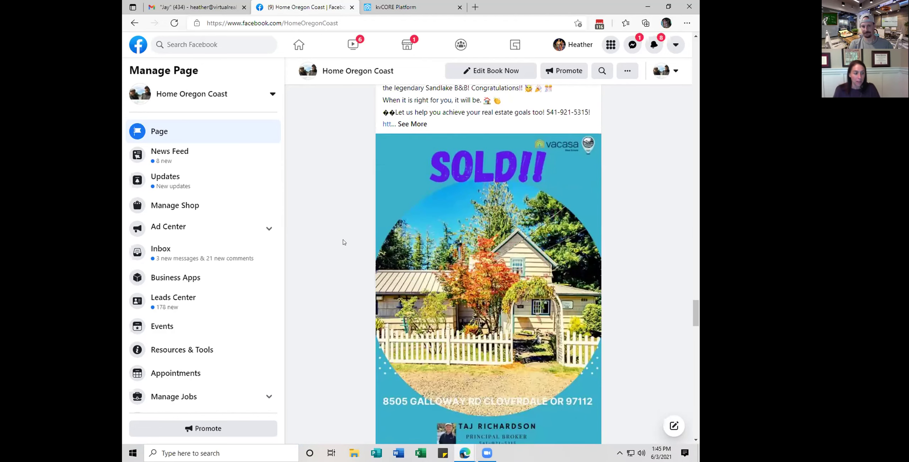
{"action": "scroll", "coordinate": [341, 243], "scroll_direction": "down", "scroll_amount": 10}
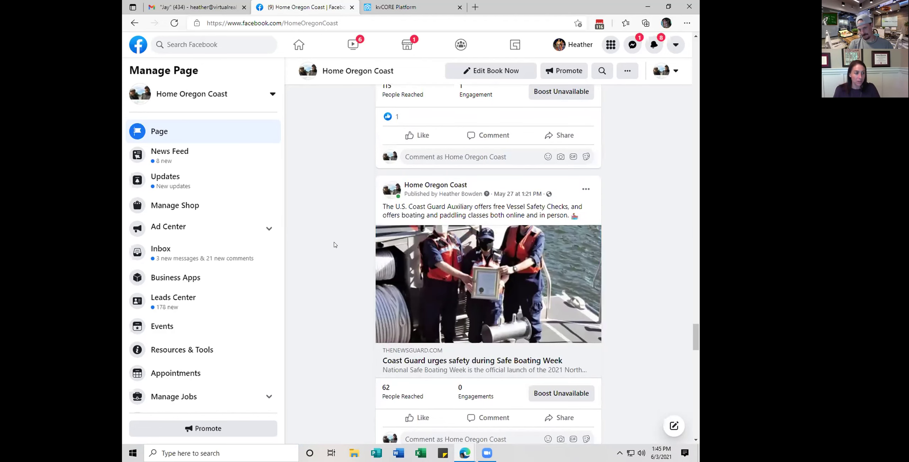
{"action": "scroll", "coordinate": [334, 245], "scroll_direction": "down", "scroll_amount": 10}
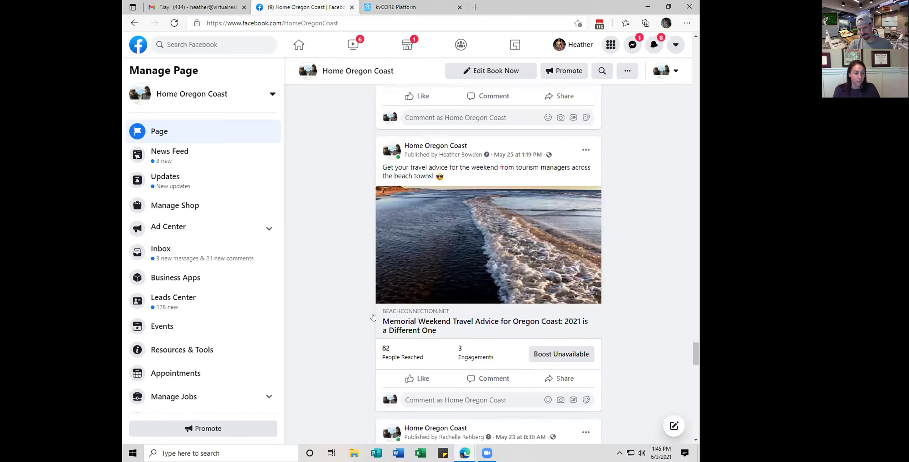
{"action": "scroll", "coordinate": [366, 316], "scroll_direction": "down", "scroll_amount": 2}
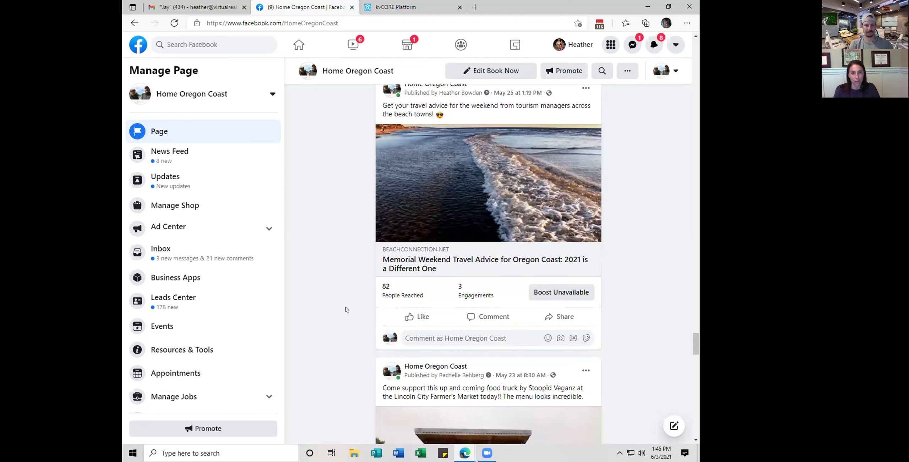
{"action": "scroll", "coordinate": [342, 308], "scroll_direction": "down", "scroll_amount": 15}
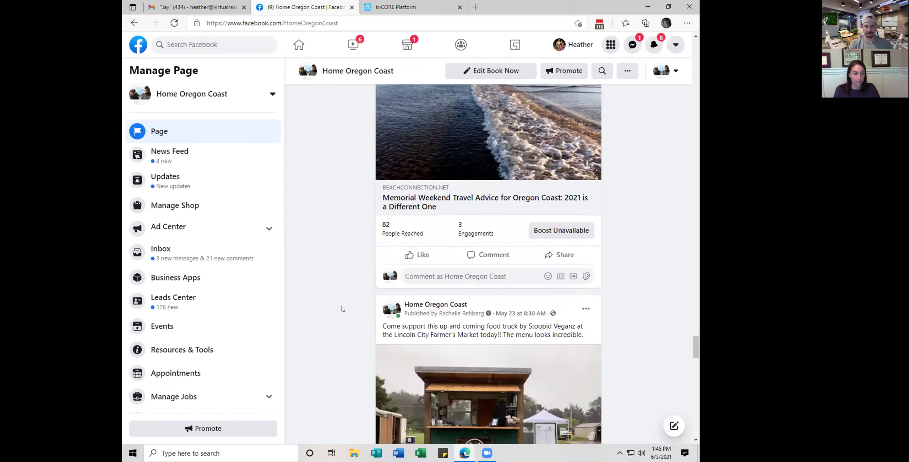
{"action": "scroll", "coordinate": [342, 307], "scroll_direction": "down", "scroll_amount": 20}
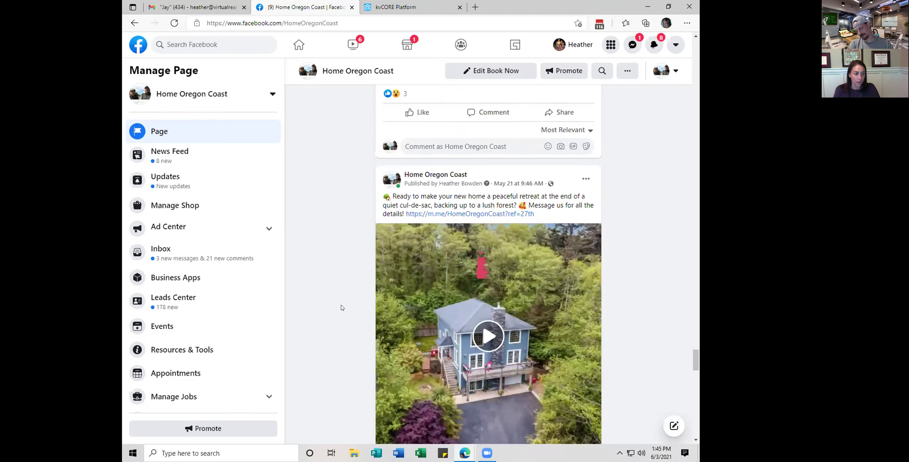
{"action": "scroll", "coordinate": [342, 307], "scroll_direction": "down", "scroll_amount": 2}
{"action": "scroll", "coordinate": [342, 307], "scroll_direction": "up", "scroll_amount": 10}
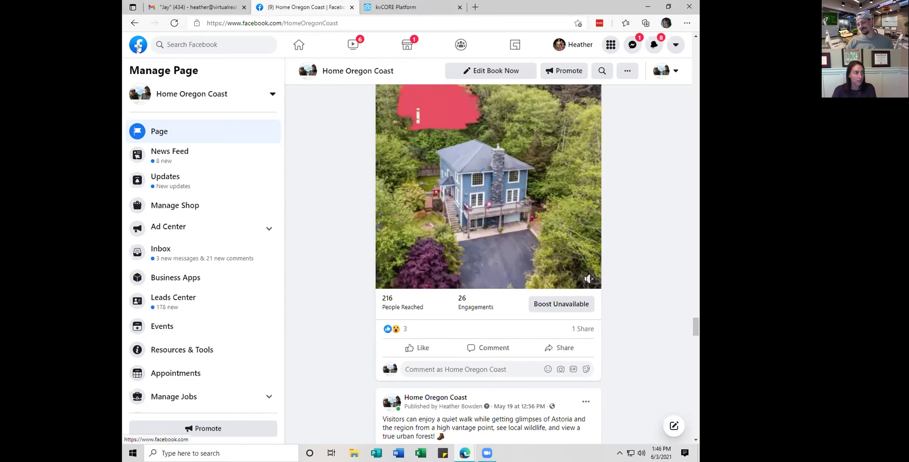
Return to the Facebook home feed and open Virtual Realty Assist from Your Pages
{"action": "left_click", "coordinate": [135, 48]}
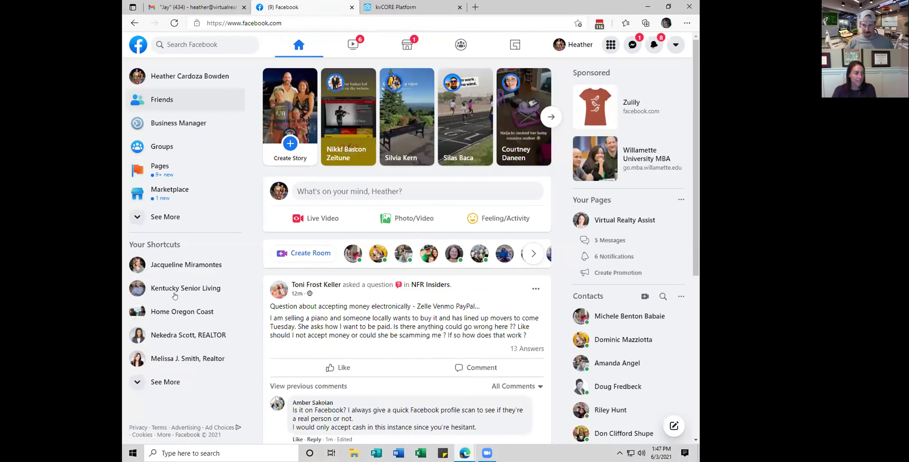
{"action": "left_click", "coordinate": [609, 220]}
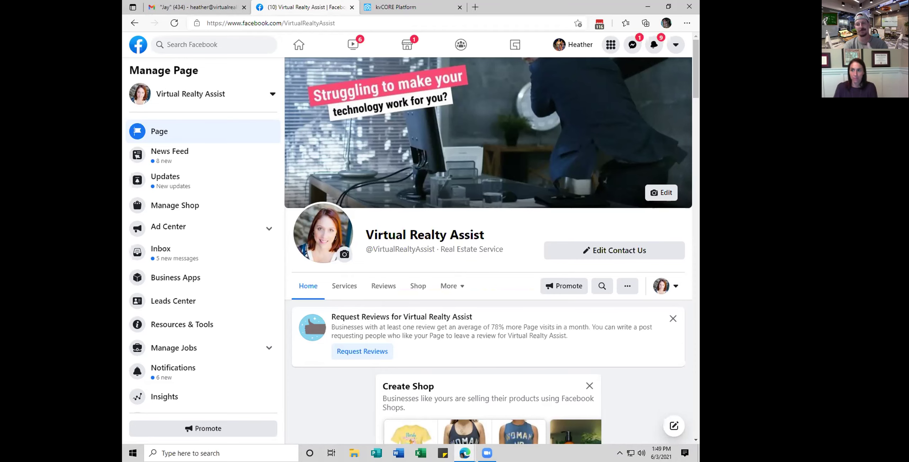
Bring the ManyChat window forward and maximize it to fill the screen
{"action": "key", "text": "alt+Tab"}
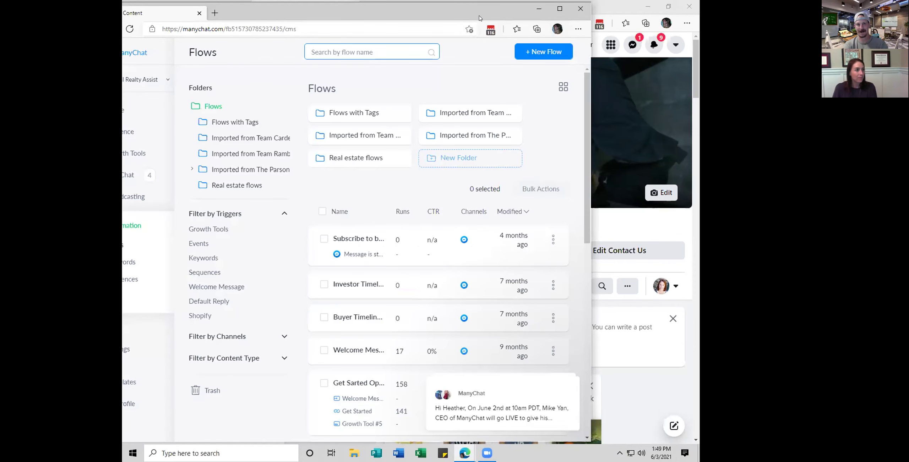
{"action": "left_click_drag", "start_coordinate": [550, 7], "coordinate": [609, 7]}
{"action": "left_click", "coordinate": [618, 8]}
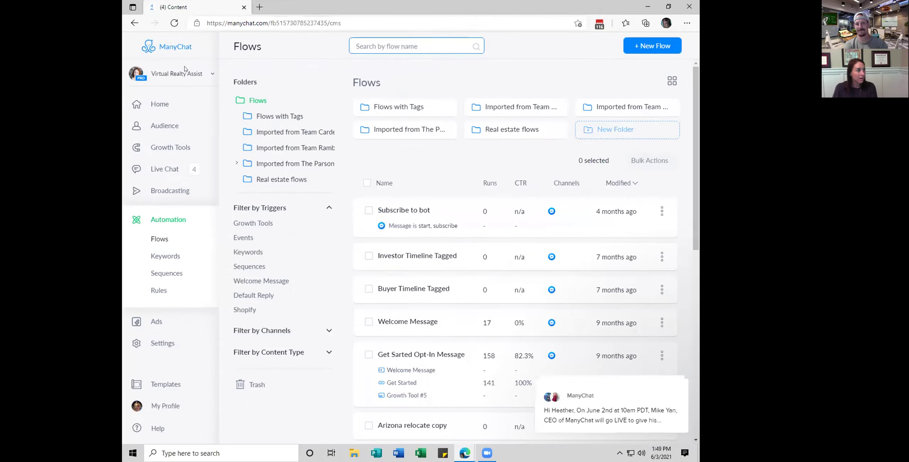
Choose Team Cardenas at Atlantic Shores Realty Expertise from the ManyChat account switcher
{"action": "left_click", "coordinate": [170, 71]}
{"action": "scroll", "coordinate": [160, 208], "scroll_direction": "down", "scroll_amount": 2}
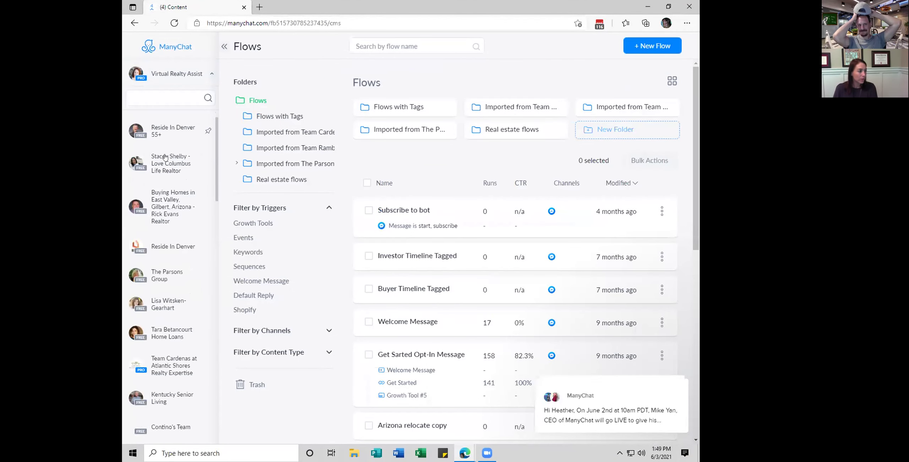
{"action": "scroll", "coordinate": [161, 208], "scroll_direction": "down", "scroll_amount": 5}
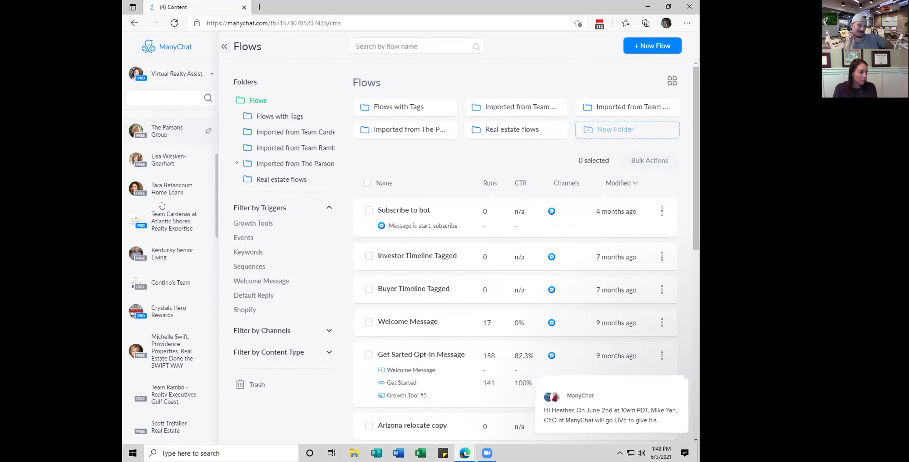
{"action": "scroll", "coordinate": [150, 238], "scroll_direction": "down", "scroll_amount": 1}
{"action": "scroll", "coordinate": [150, 238], "scroll_direction": "down", "scroll_amount": 4}
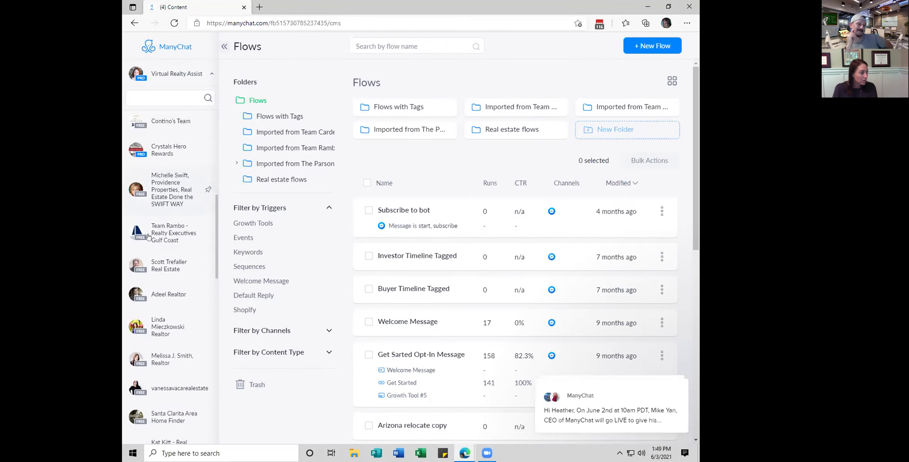
{"action": "scroll", "coordinate": [154, 233], "scroll_direction": "up", "scroll_amount": 7}
{"action": "left_click", "coordinate": [163, 242]}
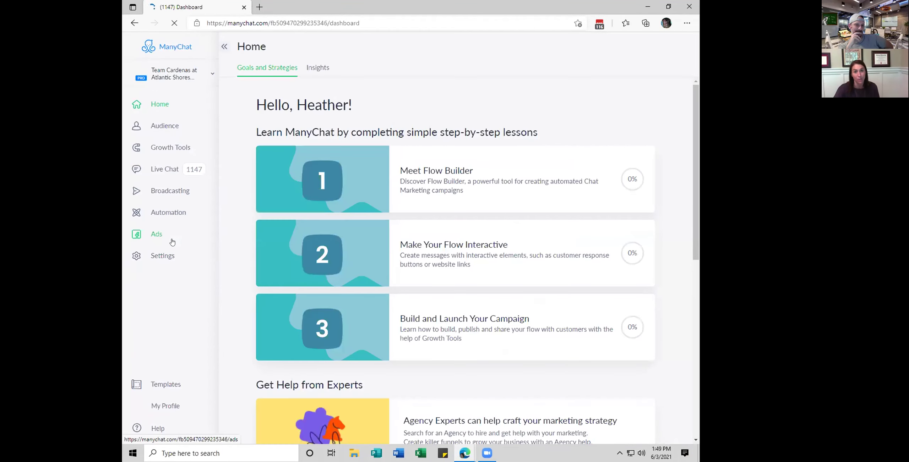
Open Audience and filter by the homeowner tag, cutting 2313 contacts to 309
{"action": "left_click", "coordinate": [161, 129]}
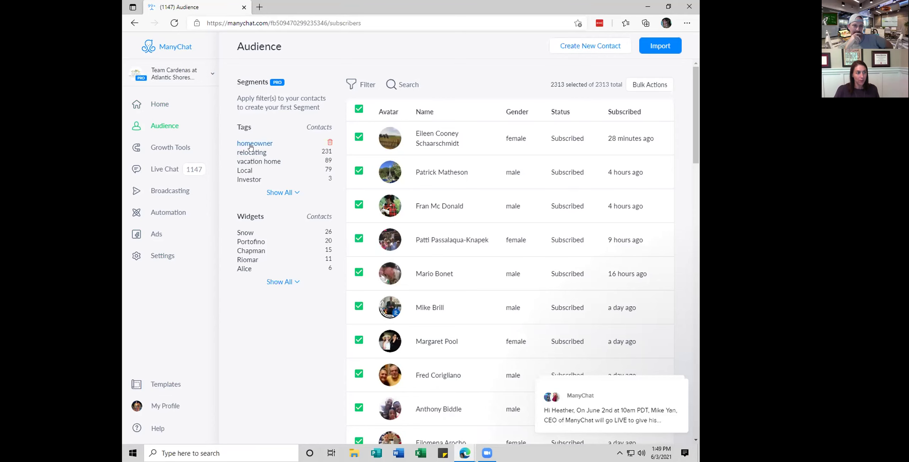
{"action": "left_click", "coordinate": [250, 144]}
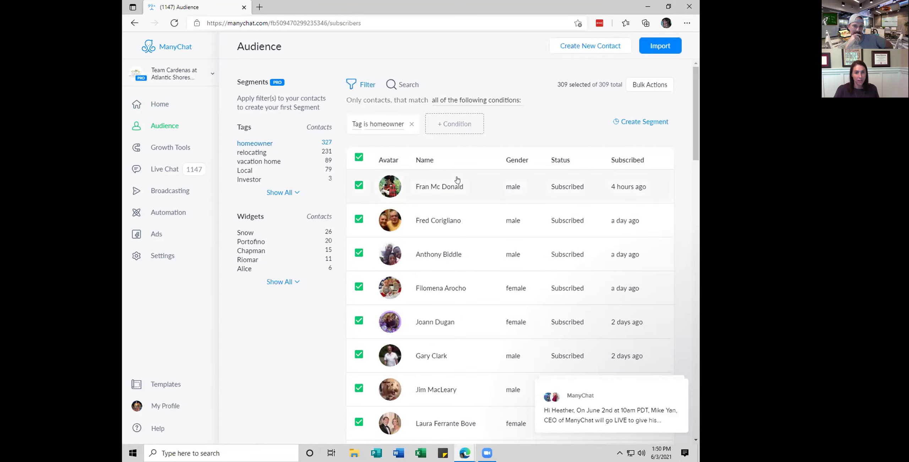